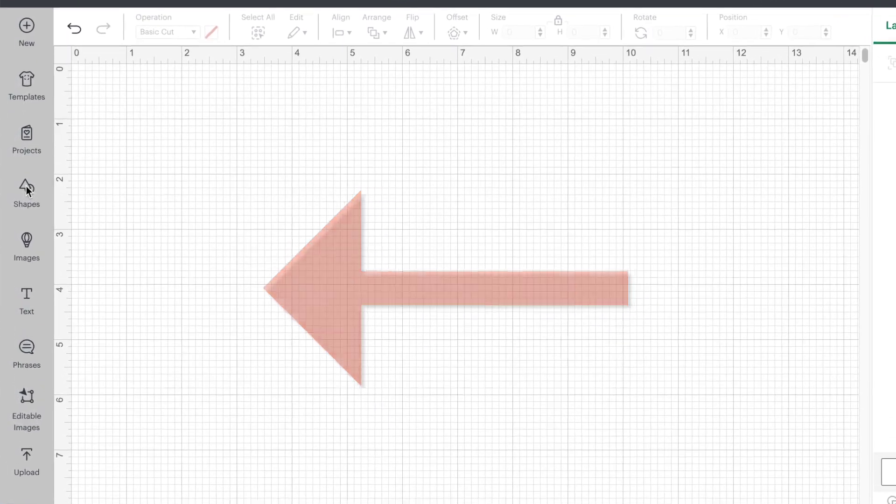
- Insert a circle and a heart shape, placing the heart beside the circle so they do not overlap
left_click(32, 194)
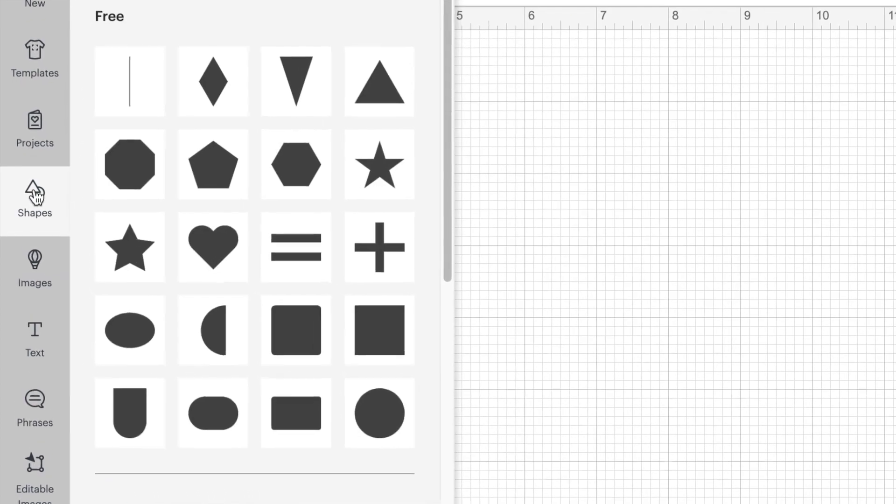
left_click(432, 439)
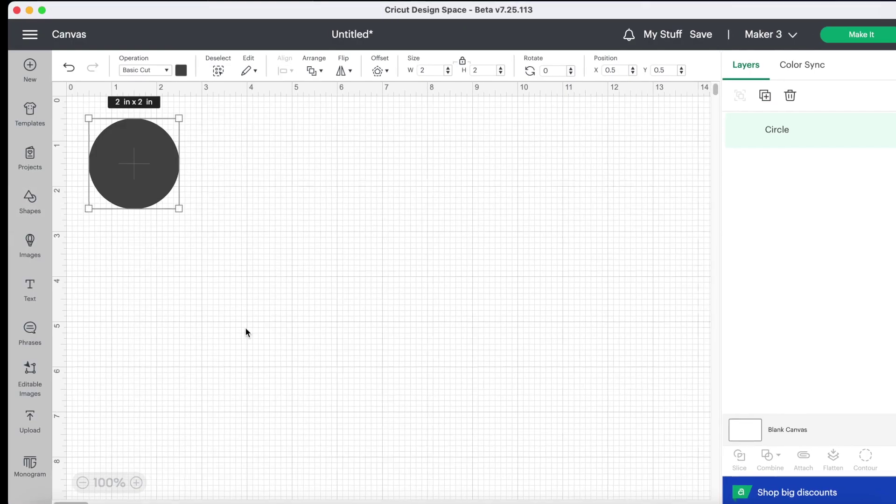
left_click(39, 199)
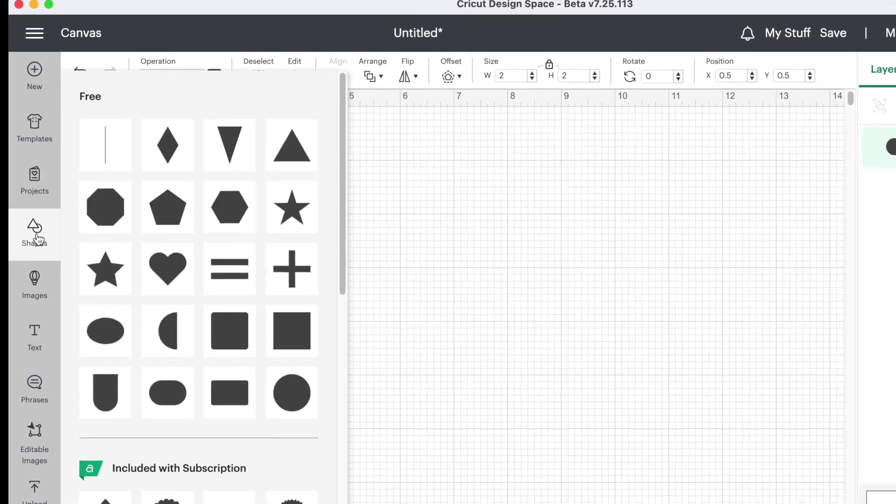
left_click(161, 259)
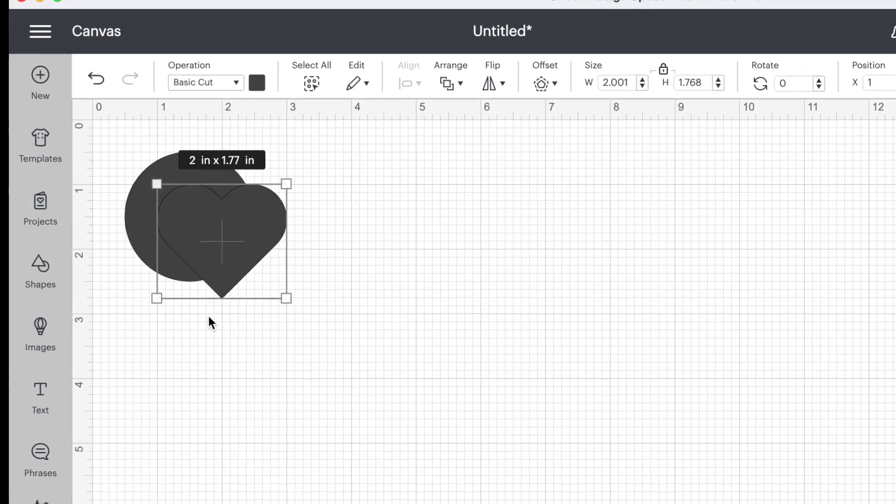
left_click_drag(223, 241, 364, 222)
left_click(333, 233)
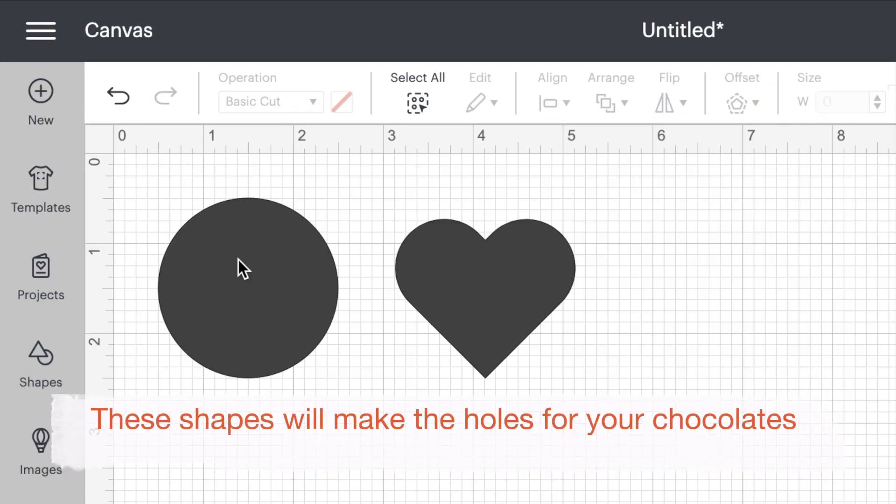
- Shrink the circle, setting its width to 1 inch with the proportions locked
left_click(255, 262)
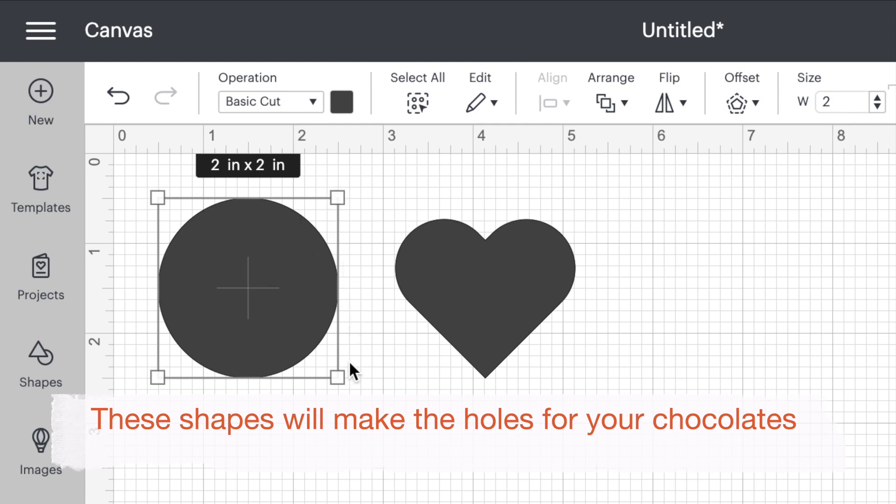
left_click_drag(340, 374, 294, 327)
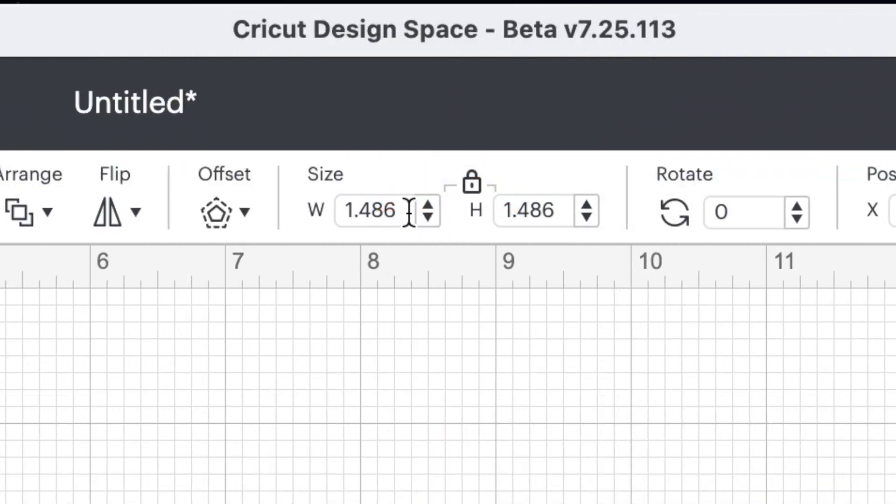
left_click_drag(405, 211, 329, 215)
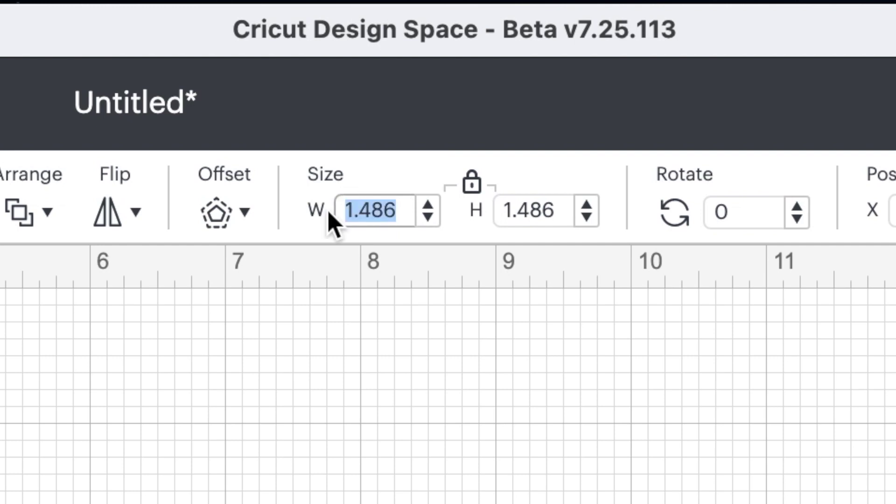
type("1")
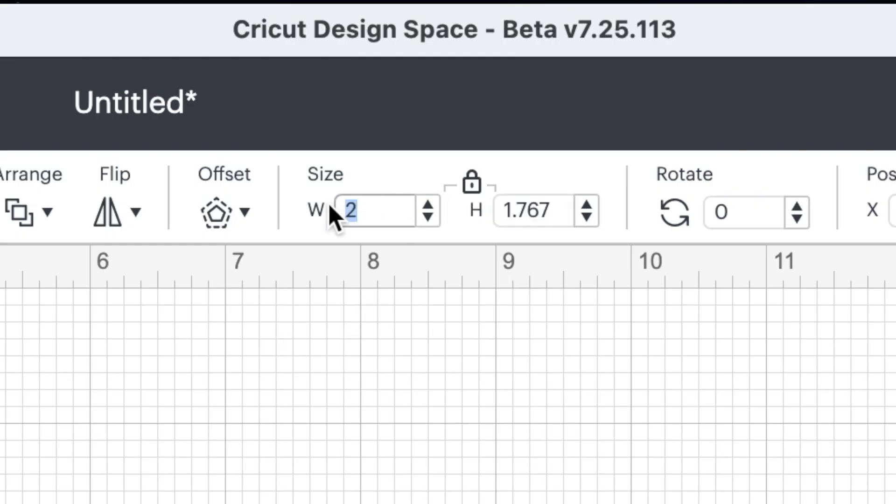
- Set the heart's width to 1.25 inches and move the circle and heart to the canvas's upper right area
type("5")
key("Return")
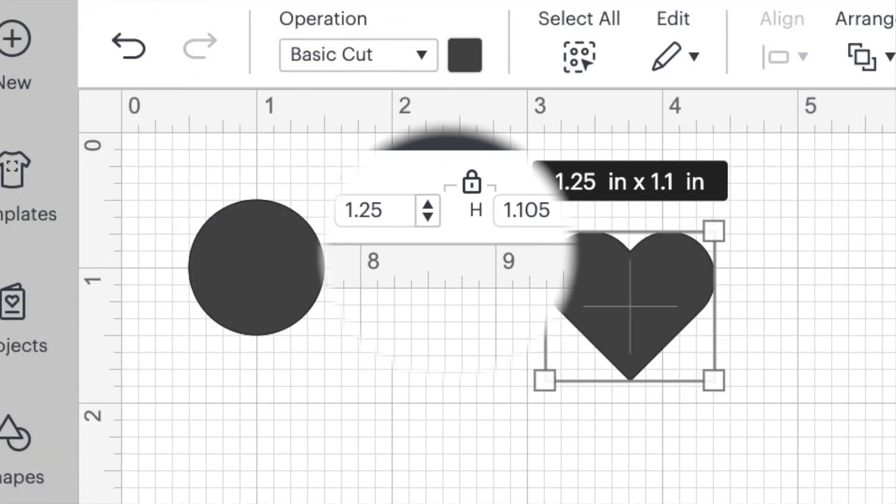
left_click_drag(231, 156, 587, 145)
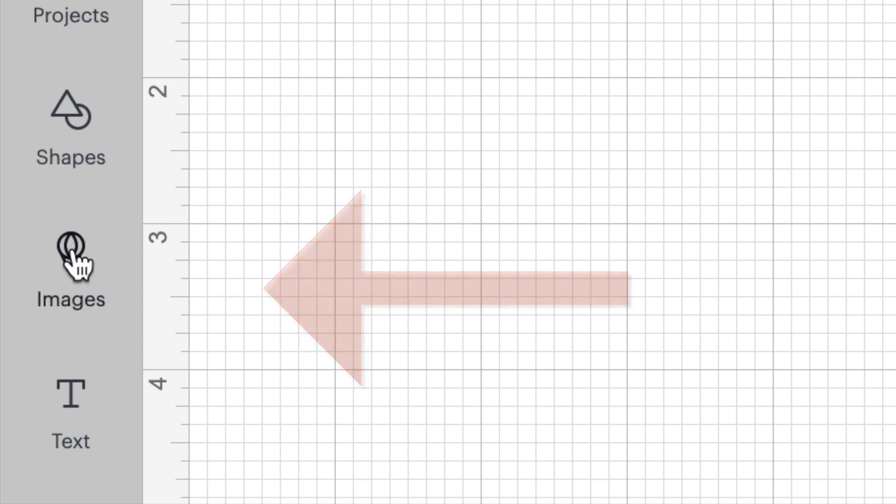
- Search the image library for reindeer and add Modish Maker's brown reindeer head with the large dark nose to the canvas
left_click(74, 262)
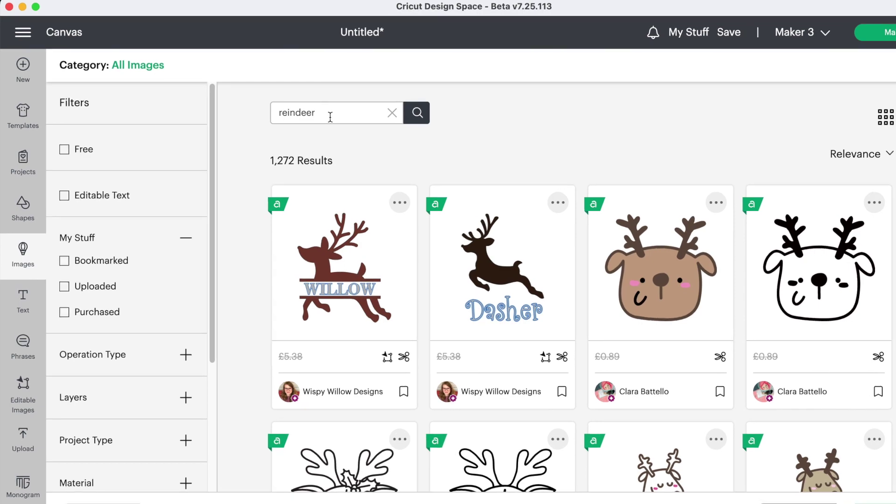
left_click(64, 150)
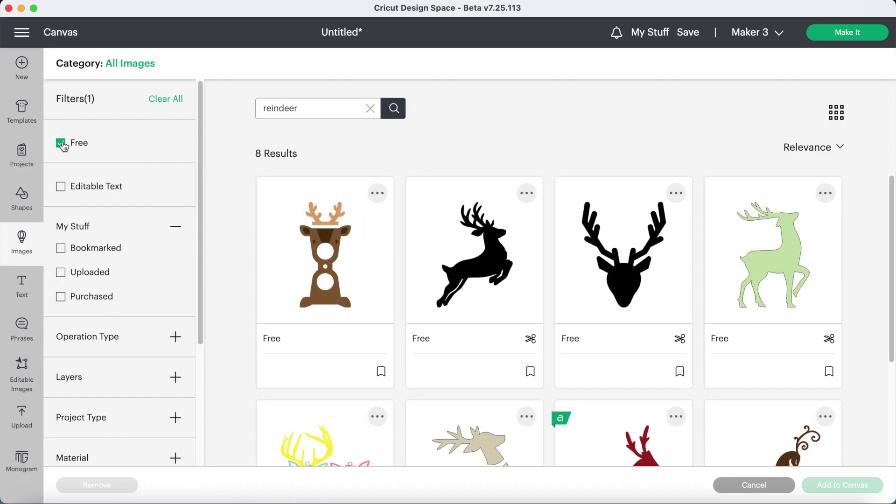
left_click(61, 144)
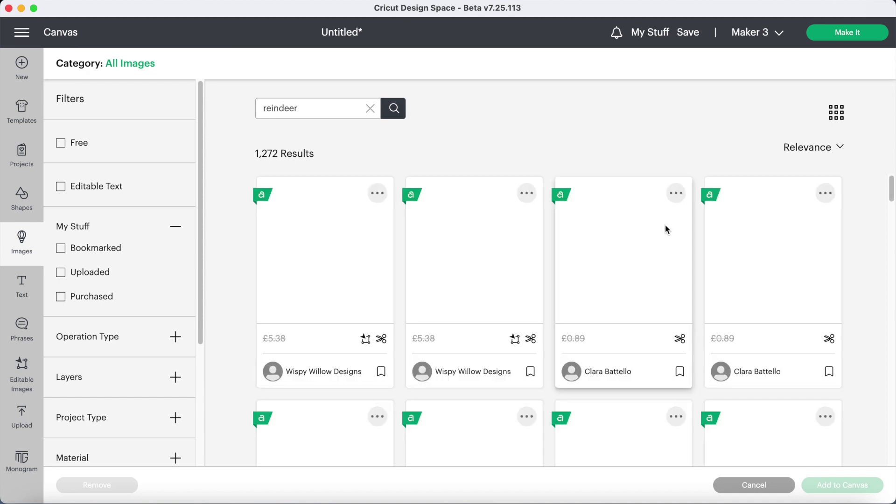
left_click_drag(893, 190, 893, 335)
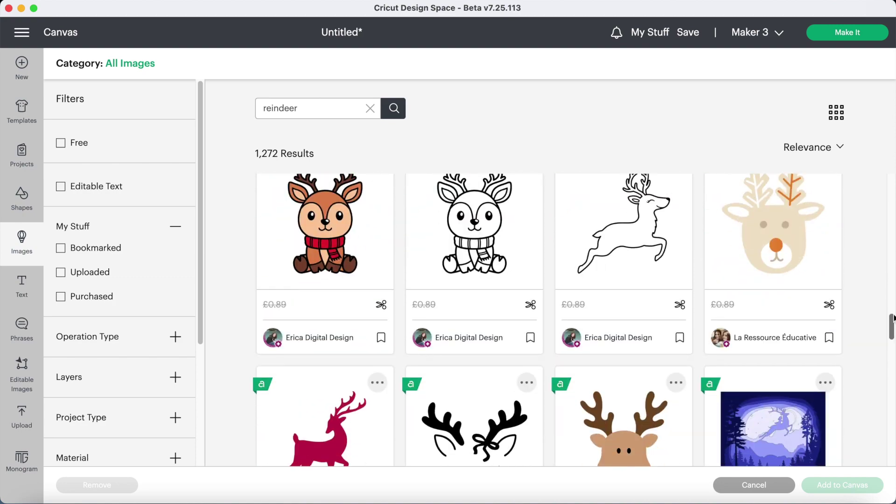
scroll(561, 327, "down", 3)
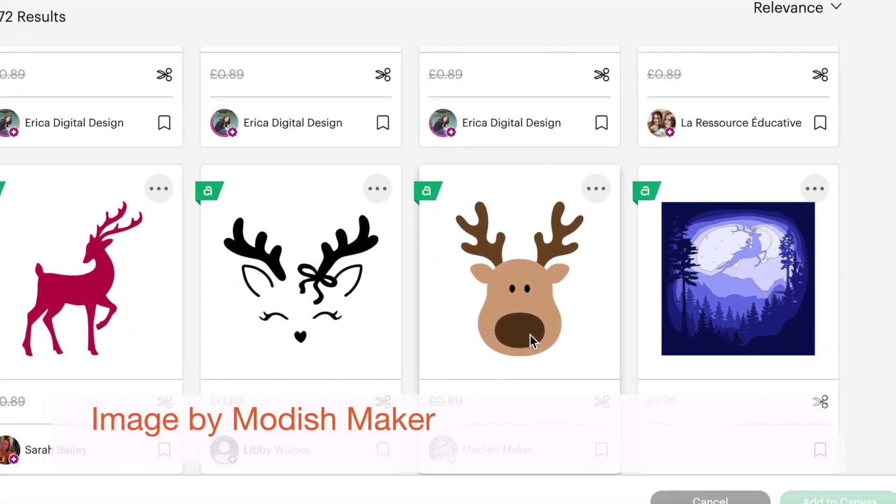
left_click(534, 337)
left_click(838, 499)
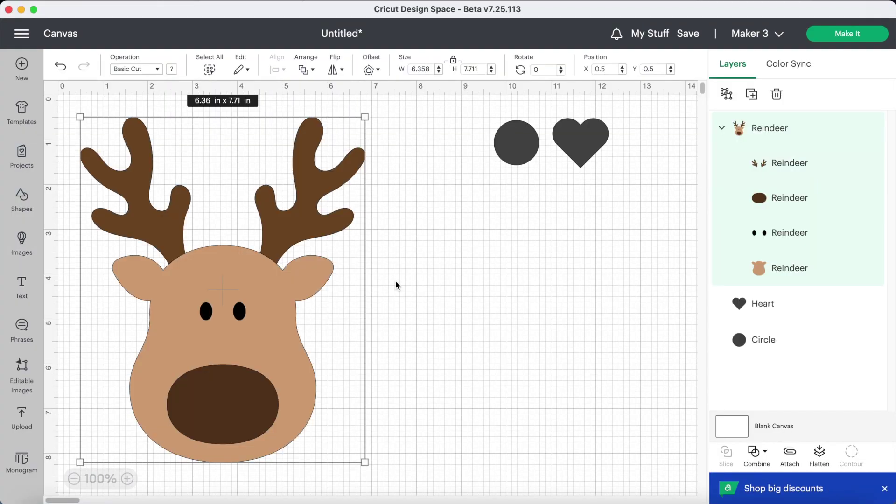
- Search the free images for "teddy bear", add the black teddy bear to the canvas and place it to the right of the reindeer
left_click(24, 238)
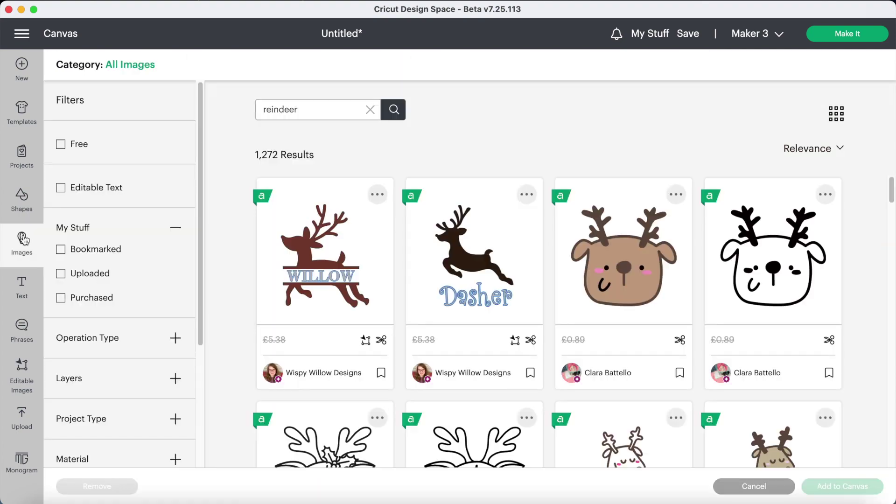
left_click(370, 109)
type("teddy bear")
key("Return")
left_click(61, 143)
scroll(692, 180, "down", 5)
scroll(692, 180, "up", 3)
left_click(325, 275)
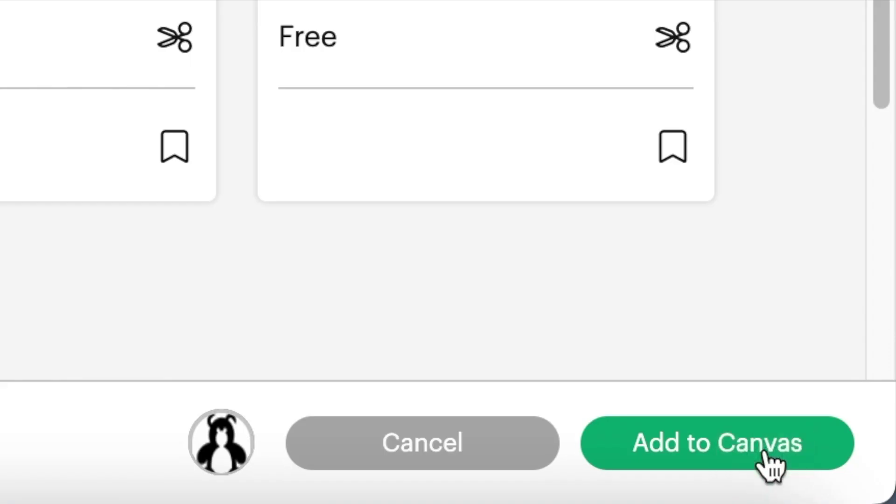
left_click(854, 490)
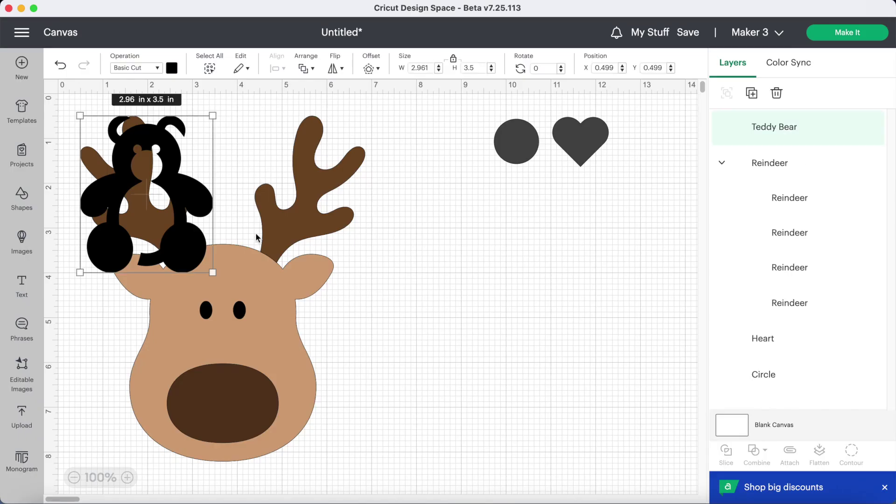
left_click_drag(180, 164, 439, 314)
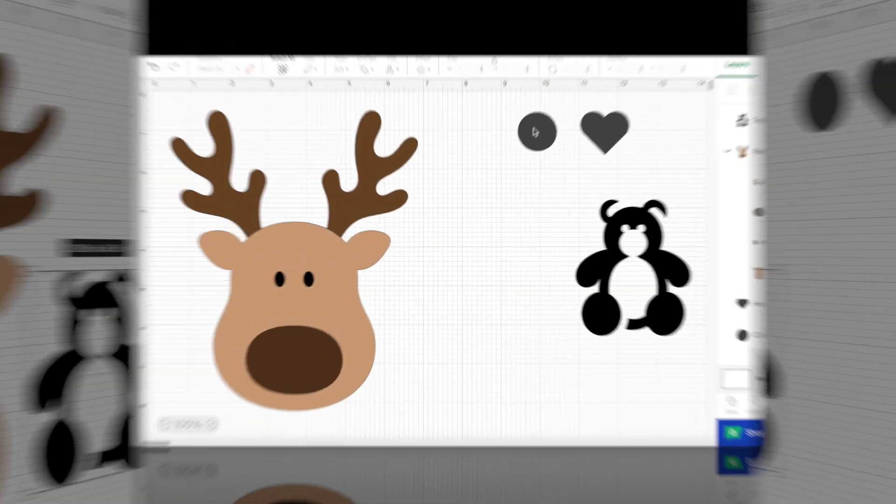
- Bring the circle in front of the reindeer and place it over the reindeer's nose
left_click_drag(516, 141, 296, 339)
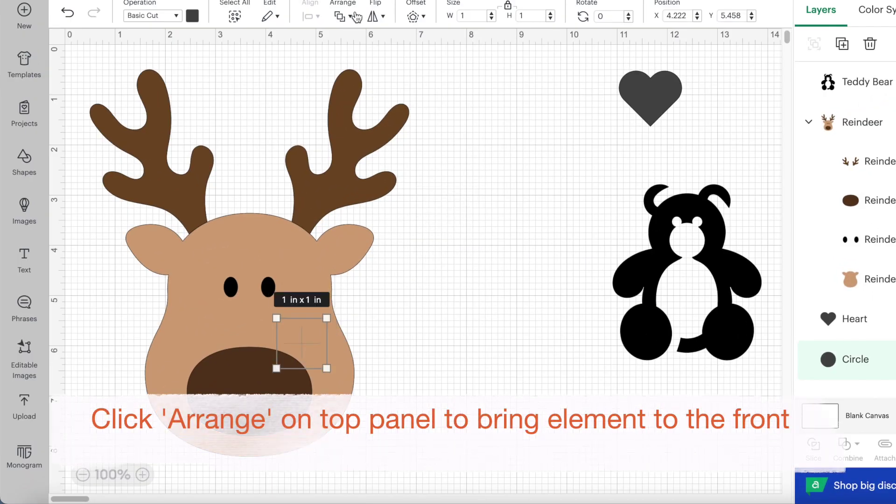
left_click(343, 16)
left_click(368, 45)
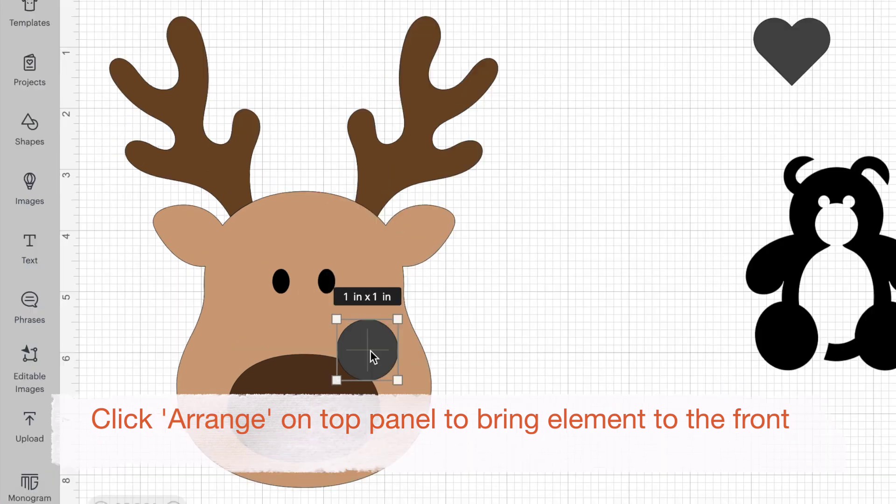
left_click_drag(355, 348, 296, 405)
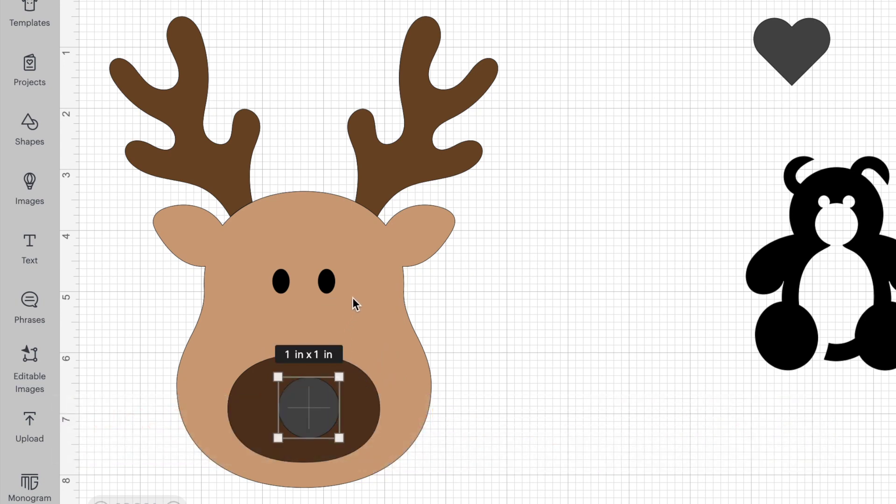
- Scale the whole reindeer down to about 2.55 × 3.09 inches
left_click(352, 298)
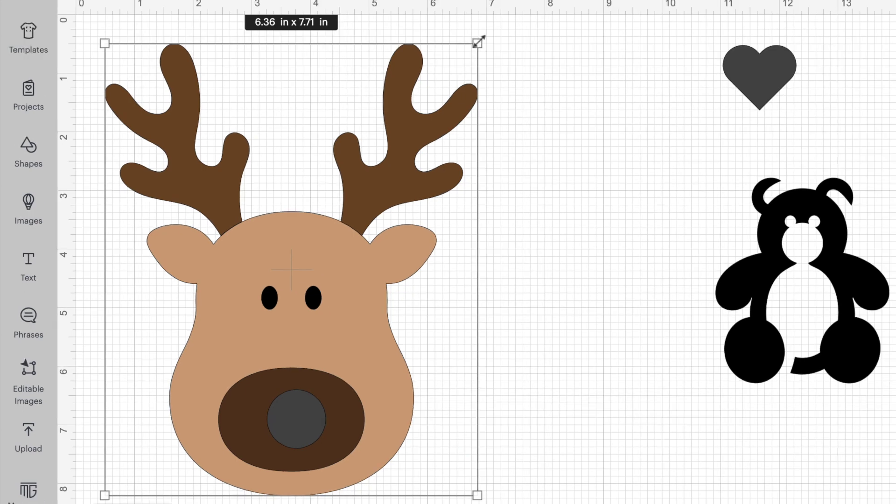
left_click_drag(478, 42, 344, 201)
key("ctrl+z")
left_click_drag(252, 261, 319, 116)
left_click_drag(283, 227, 333, 108)
left_click_drag(406, 58, 305, 184)
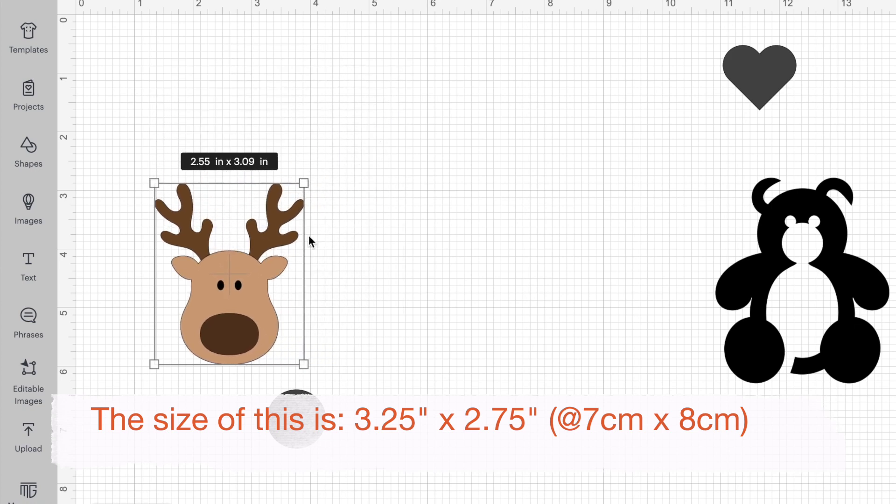
- Enlarge the reindeer to about 2.78 × 3.37 inches, using the circle over its nose as a size guide, and take the circle off
left_click_drag(304, 437, 237, 347)
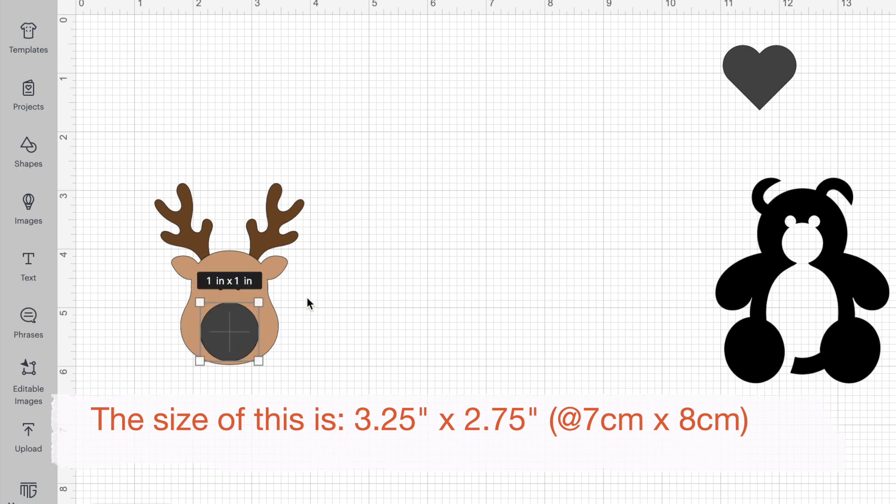
left_click(272, 242)
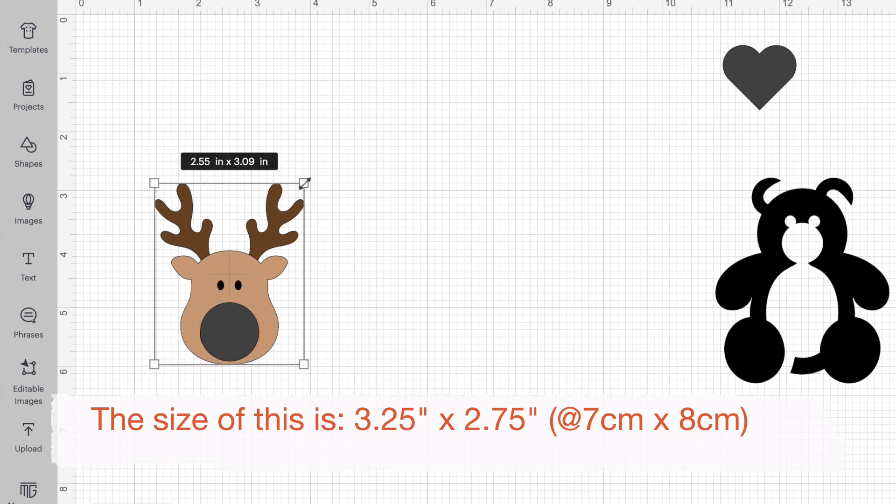
left_click_drag(304, 183, 307, 179)
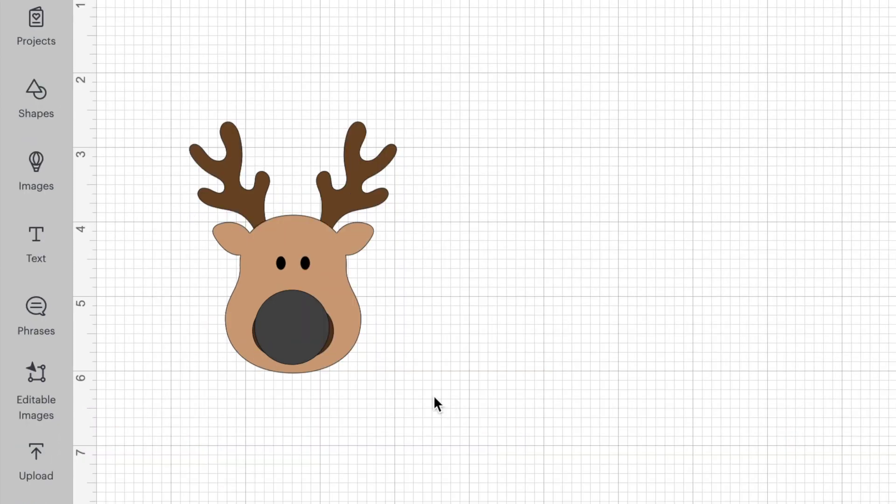
left_click_drag(292, 327, 491, 332)
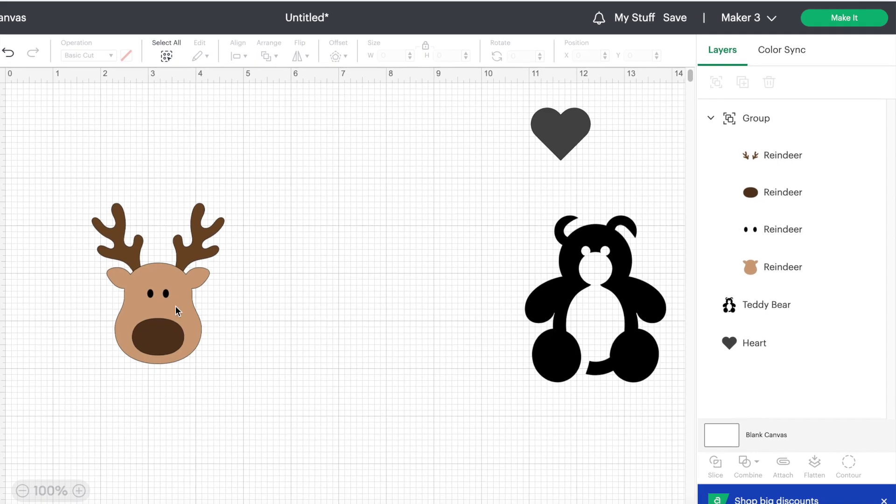
- Ungroup the reindeer and separate its parts, moving the antlers above the head and the nose to the right of it
left_click(175, 306)
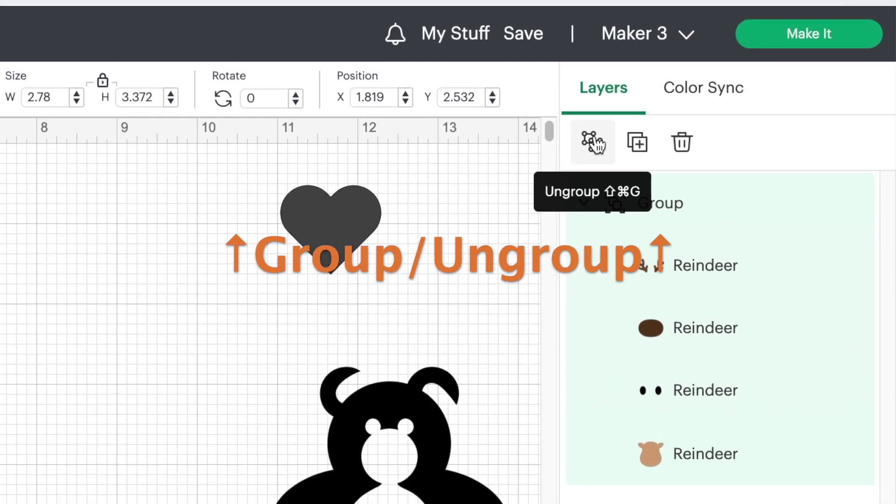
left_click(576, 153)
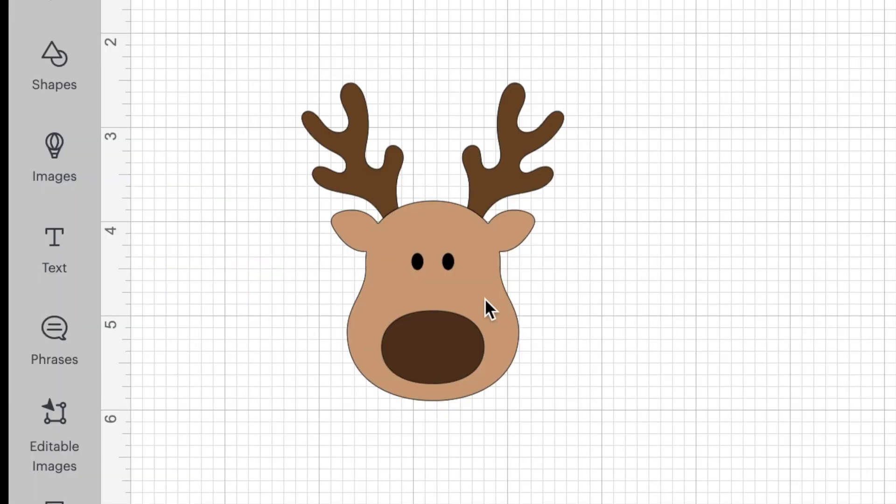
mouse_move(480, 300)
left_mouse_down()
mouse_move(482, 330)
mouse_move(682, 309)
mouse_move(502, 305)
mouse_move(474, 329)
mouse_move(472, 296)
mouse_move(481, 291)
left_mouse_up()
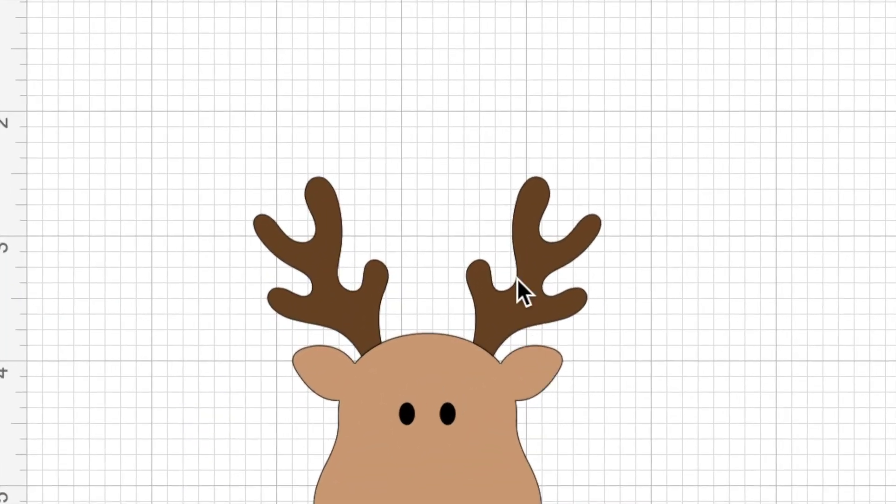
left_click(517, 276)
left_click_drag(517, 276, 517, 182)
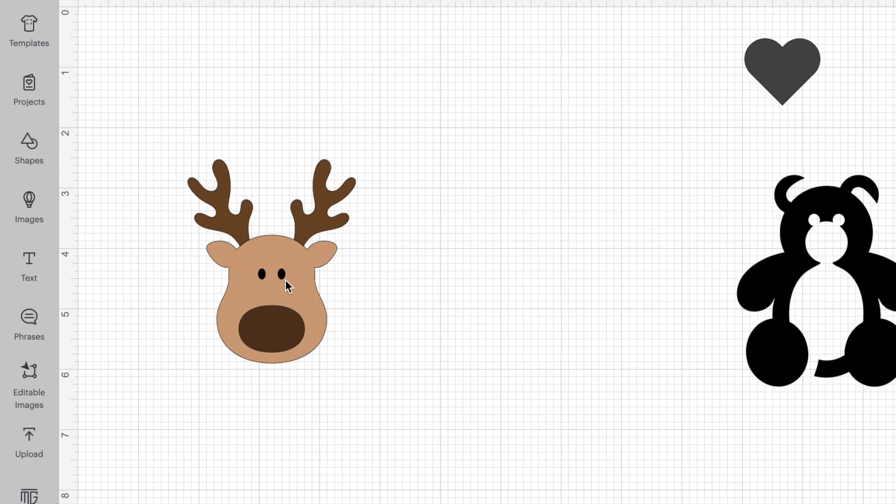
left_click_drag(285, 321, 572, 253)
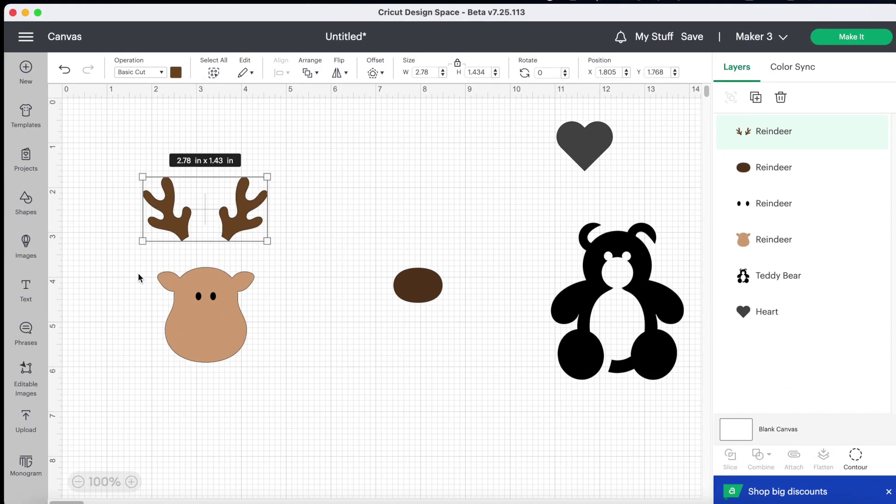
- Subtract the two eyes from the reindeer's head so they become eye holes
left_click_drag(139, 273, 273, 316)
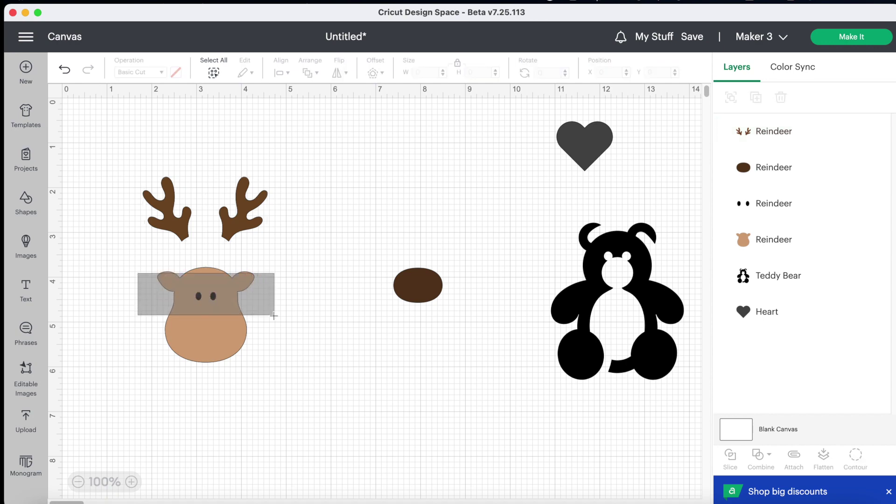
left_click_drag(274, 316, 274, 316)
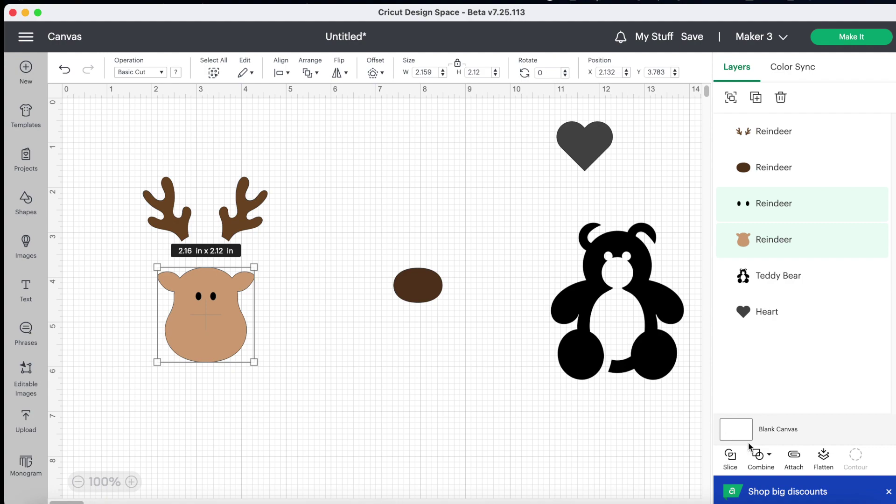
left_click(769, 461)
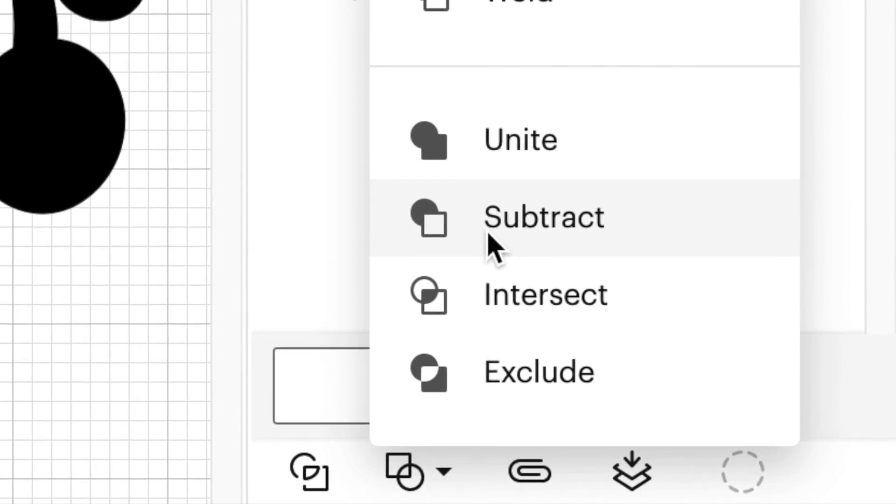
left_click(634, 308)
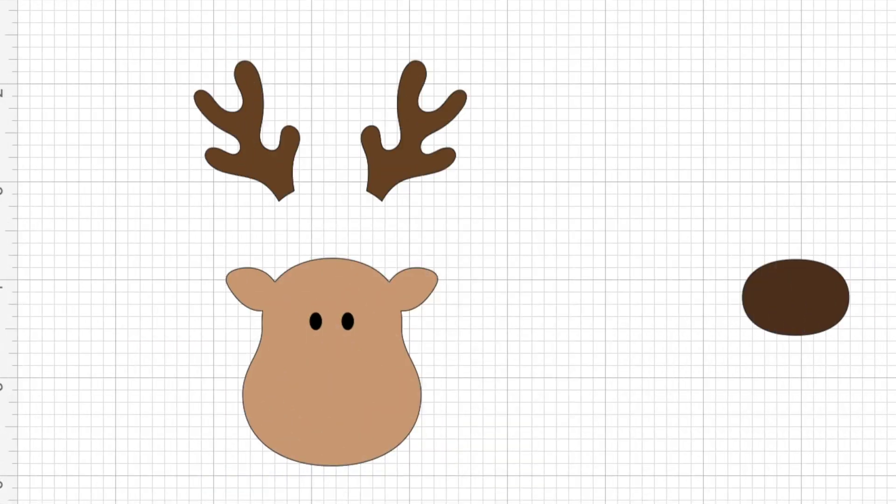
left_click(332, 374)
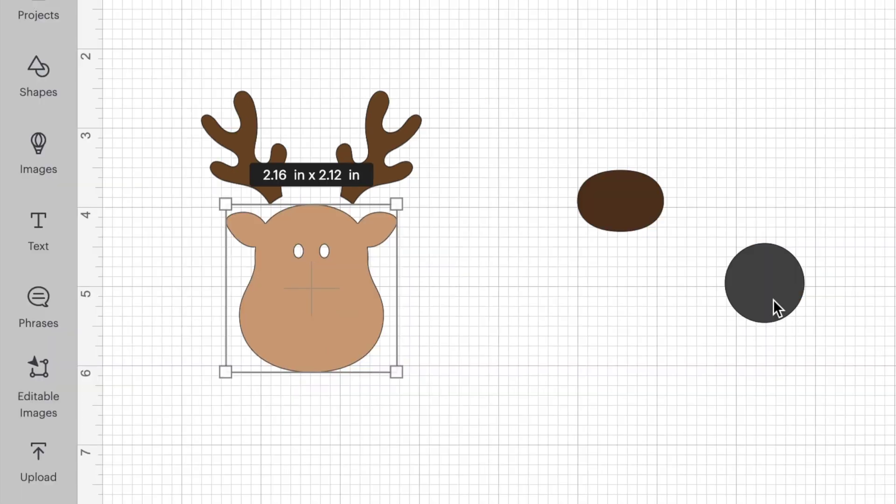
- Place the 1-inch circle over the lower part of the reindeer's face and bring it to the front
left_click_drag(773, 298, 315, 321)
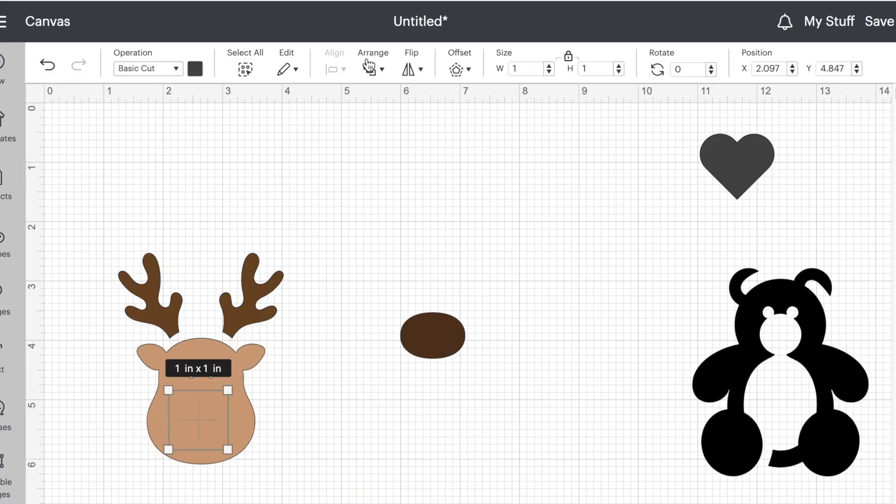
left_click(367, 64)
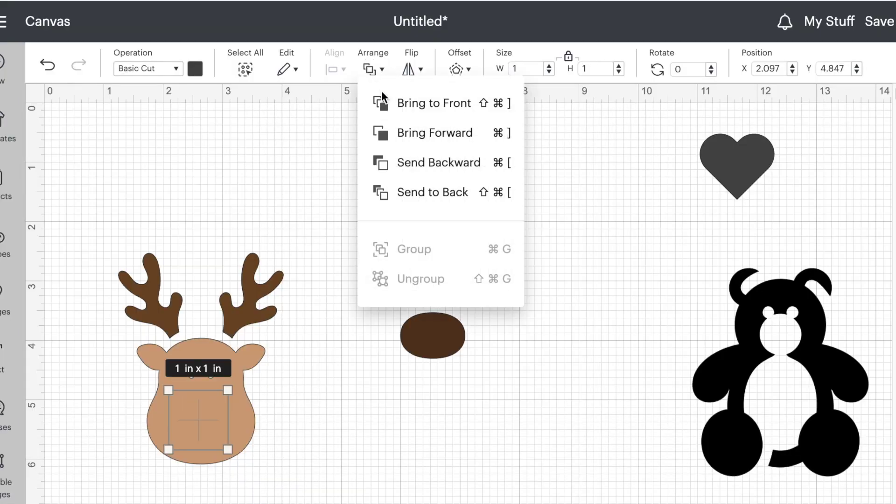
left_click(387, 104)
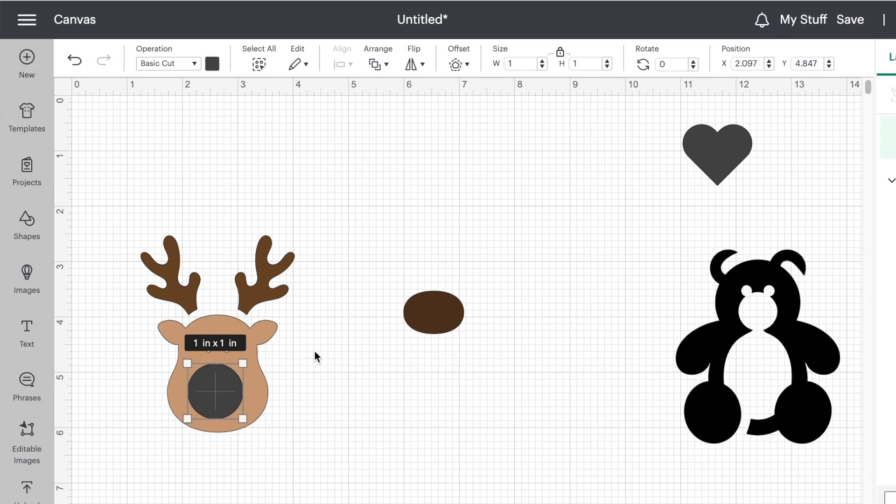
- Center the circle horizontally on the reindeer's head
left_click(302, 375)
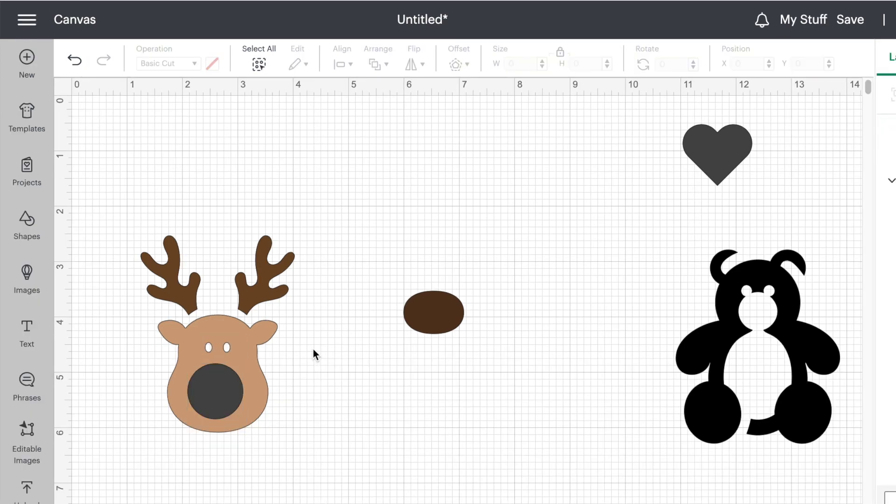
left_click_drag(312, 349, 210, 407)
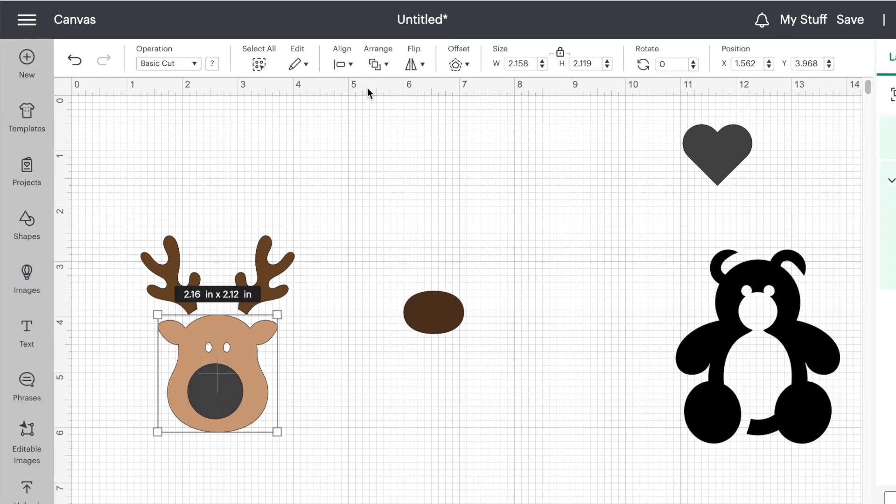
left_click(351, 64)
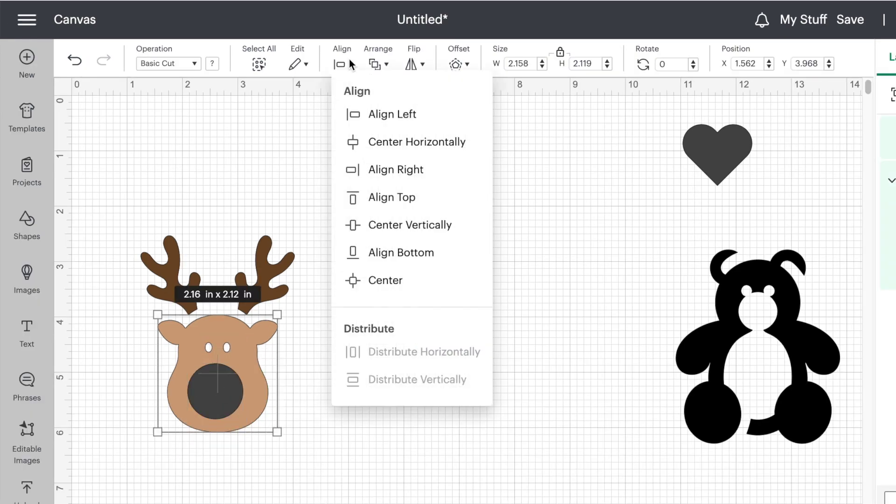
left_click(391, 141)
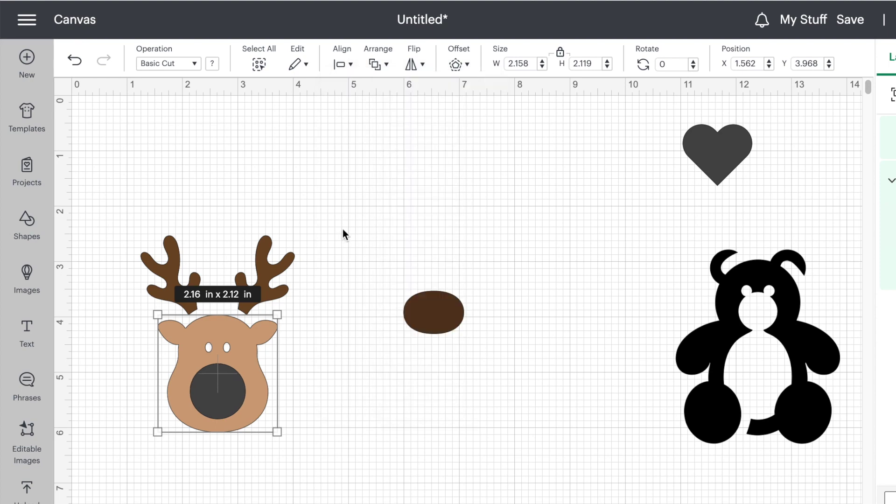
- Subtract the circle from the reindeer's head to cut the chocolate hole
left_click(309, 351)
left_click_drag(311, 348, 217, 421)
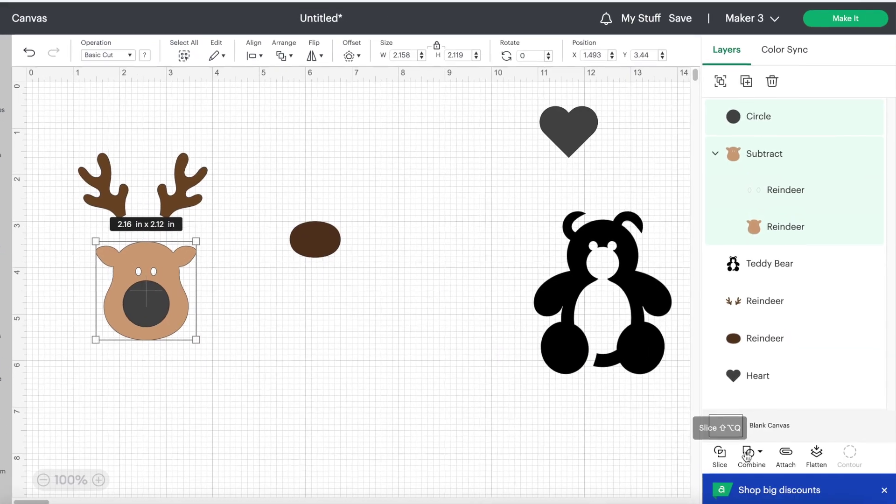
left_click(752, 450)
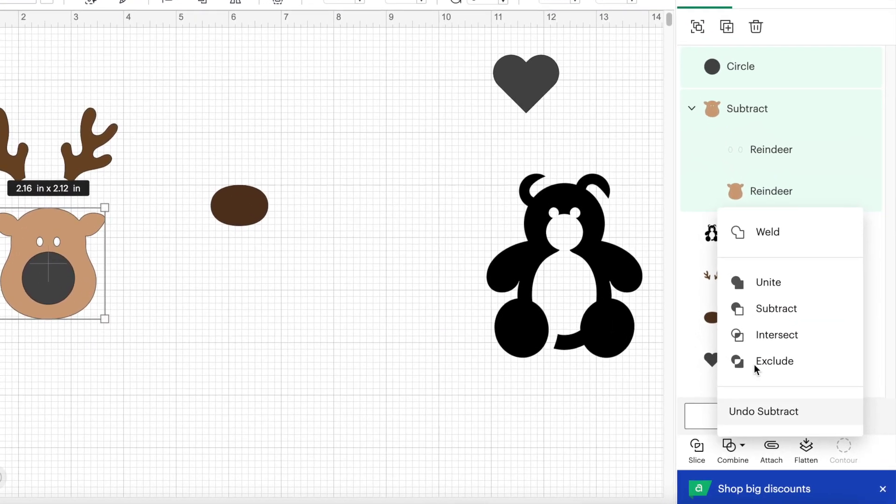
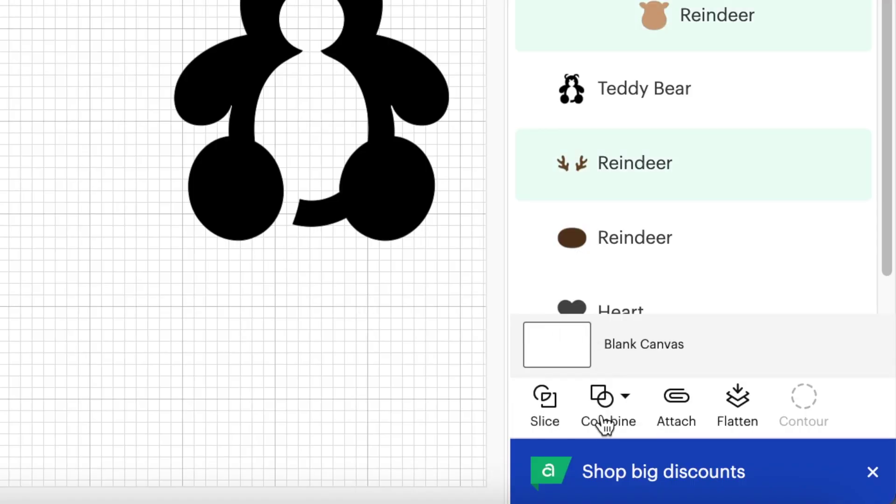
- Unite the antlers with the reindeer's head and delete the loose dark brown nose
left_click(603, 421)
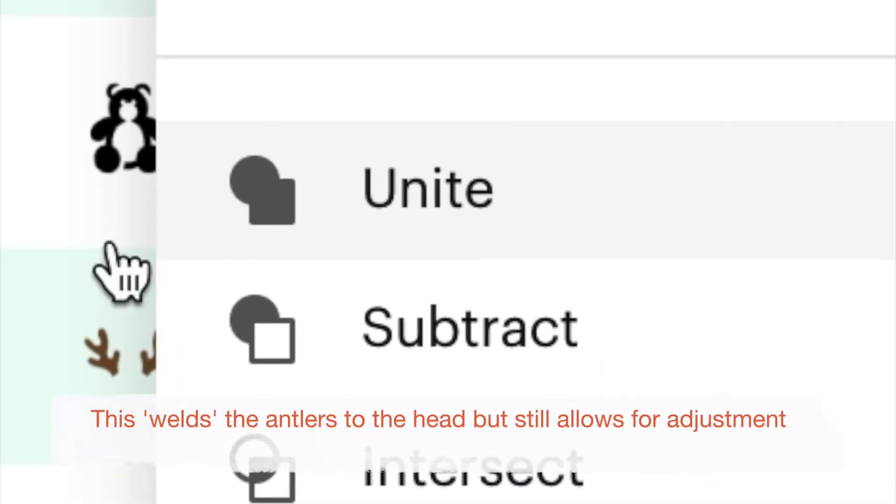
left_click(332, 195)
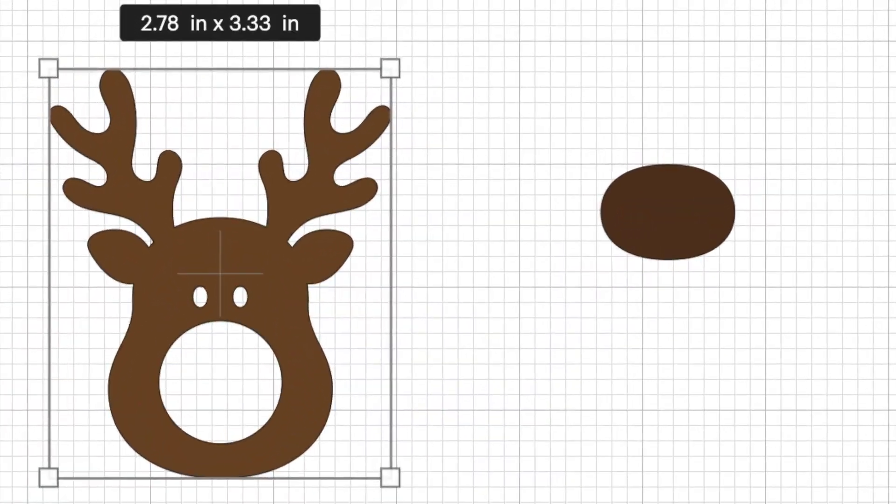
left_click(668, 219)
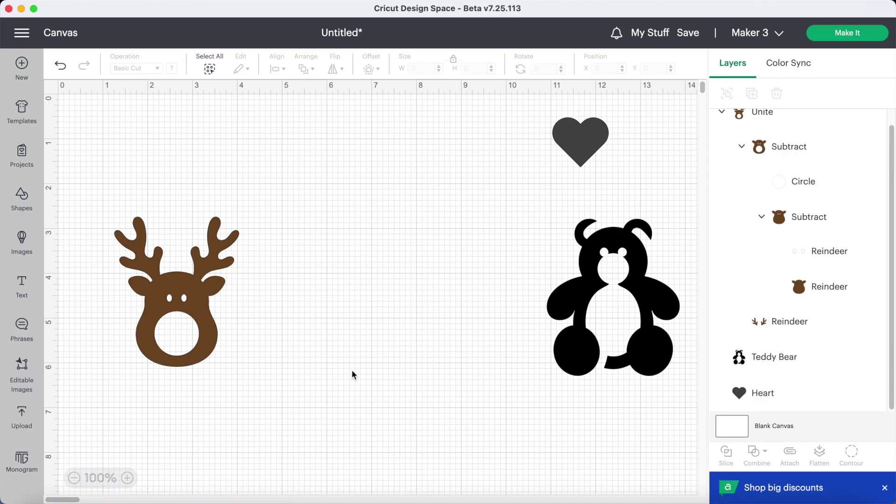
- Insert a new circle between the reindeer and the teddy bear and size it to 0.5 × 0.5 inches
left_click(24, 200)
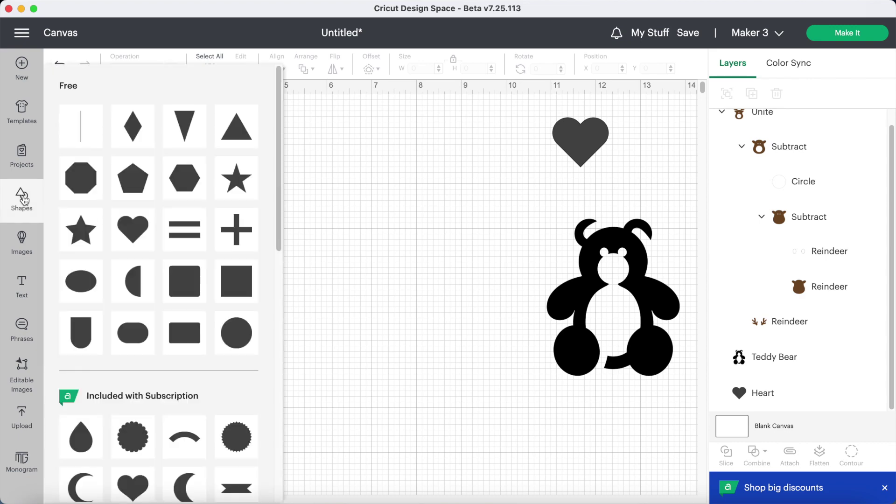
left_click(244, 328)
left_click_drag(251, 189, 360, 304)
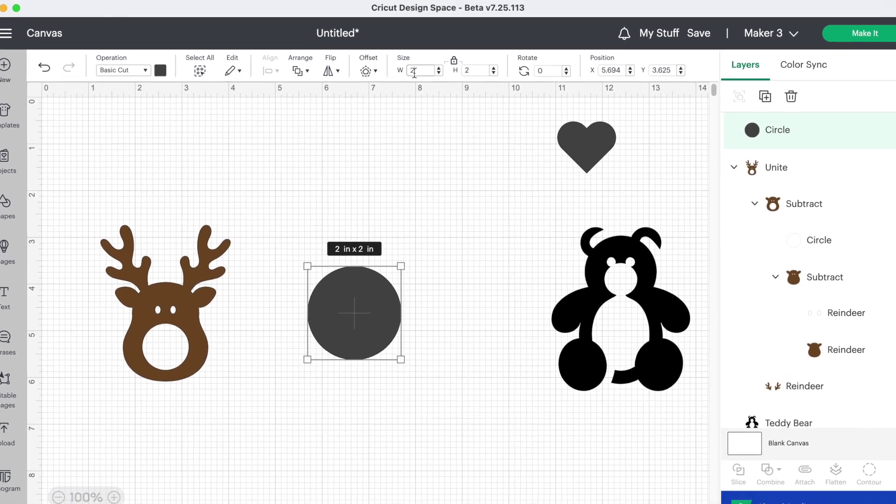
left_click(414, 73)
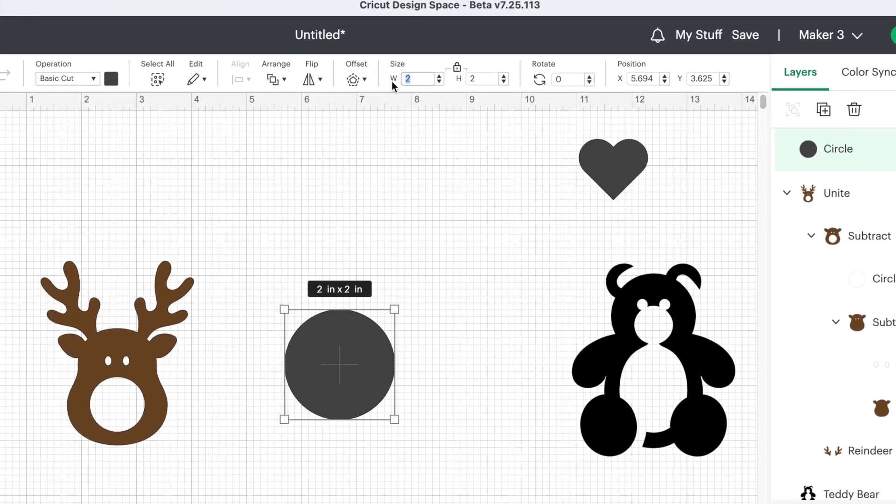
type("0.")
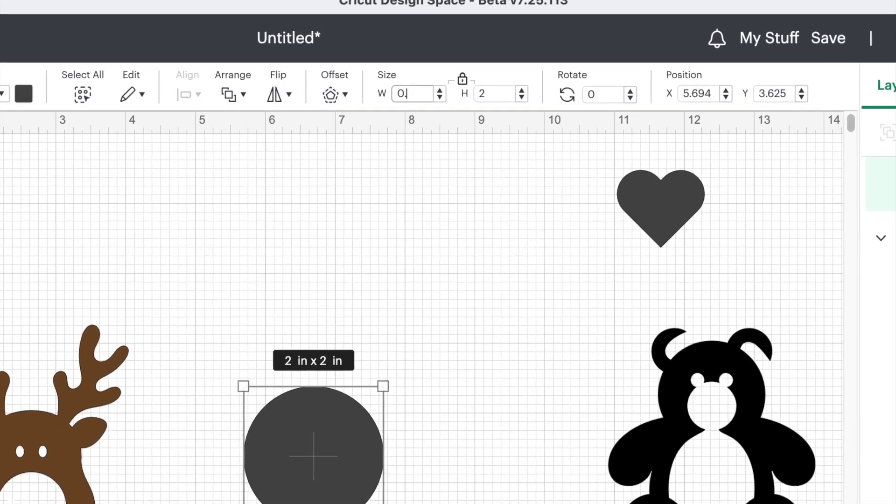
type("5")
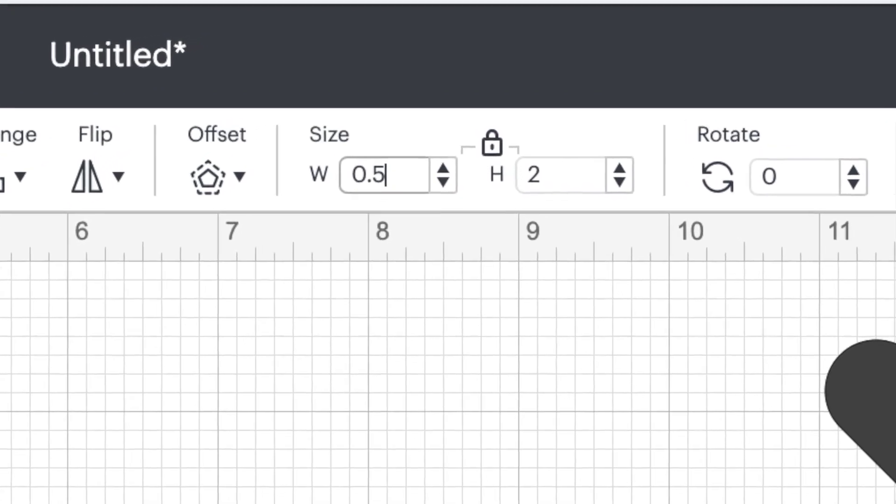
key("Return")
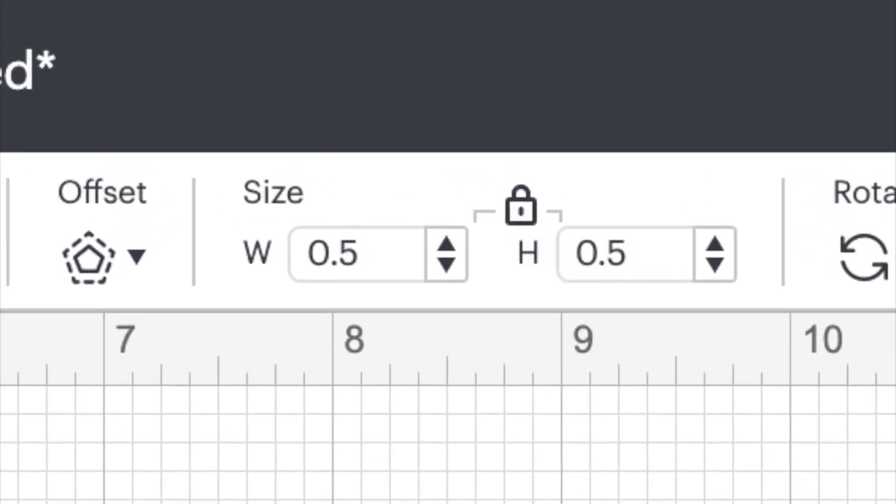
- Create an inward offset of the small circle at -0.125 inches with rounded corners
left_click(84, 258)
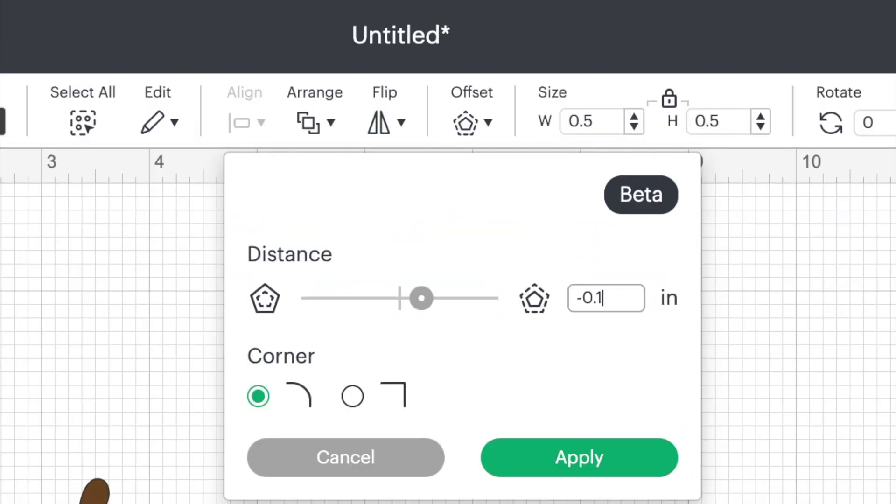
type("25")
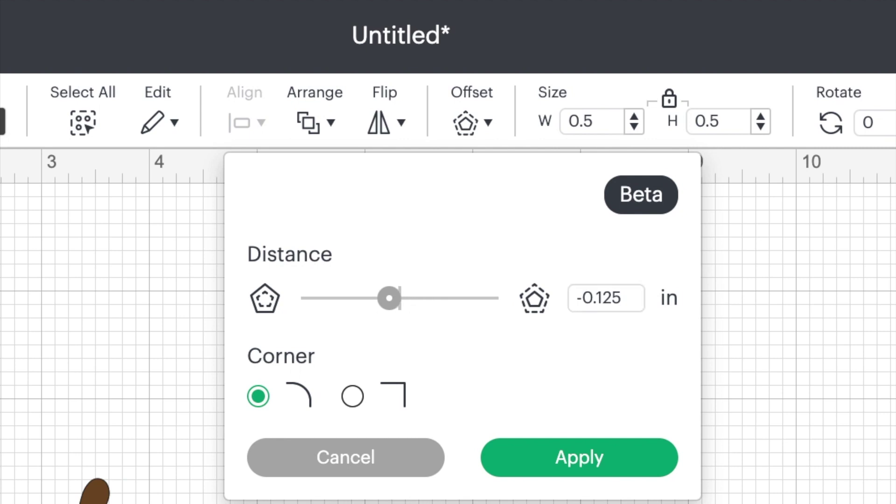
left_click(581, 465)
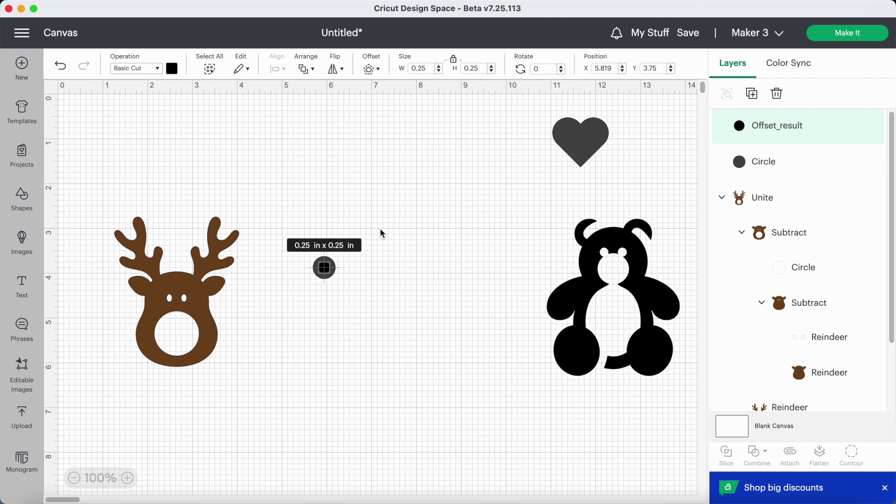
- Subtract the inner offset circle from the 0.5-inch circle to form a hanging ring
left_click_drag(381, 230, 295, 307)
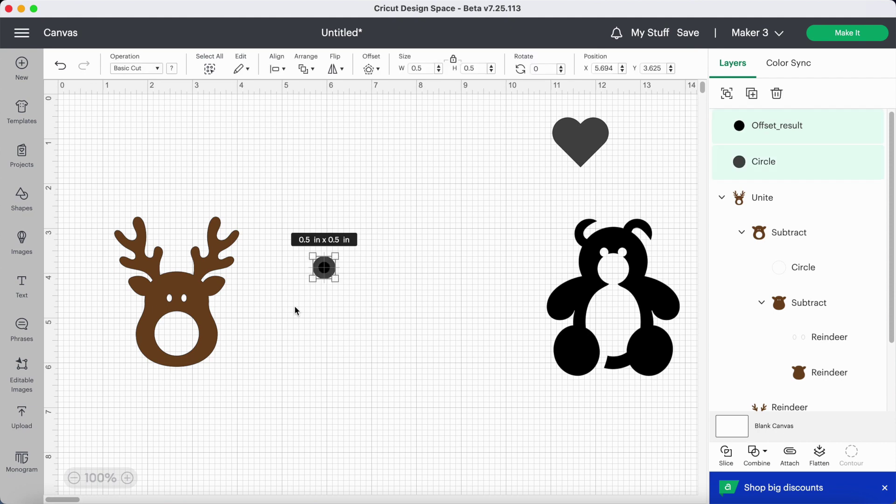
left_click(757, 455)
left_click(795, 378)
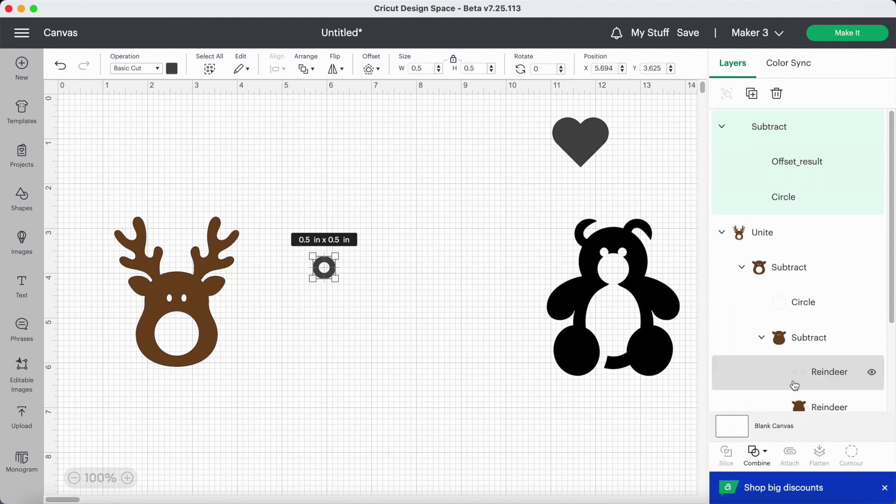
- Place the ring on top of the reindeer's head between the antlers and center the two horizontally
left_click(377, 298)
left_click_drag(329, 279, 183, 276)
left_click_drag(256, 181, 146, 321)
left_click(278, 69)
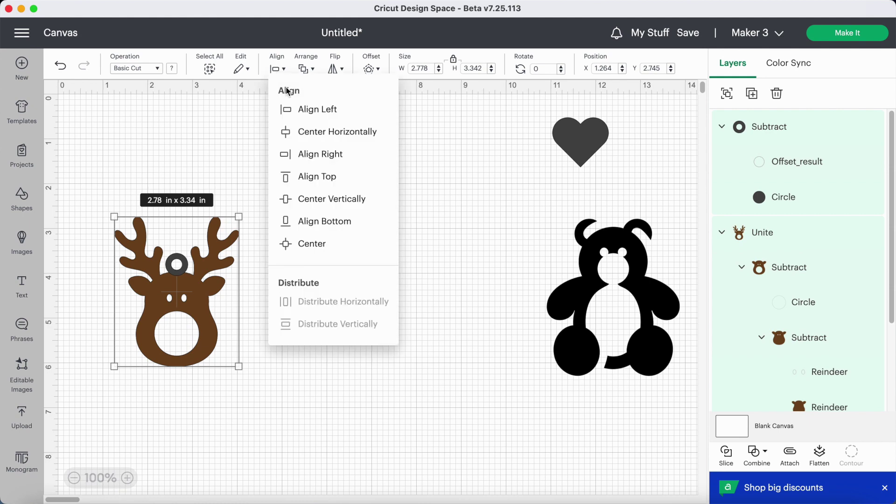
left_click(306, 133)
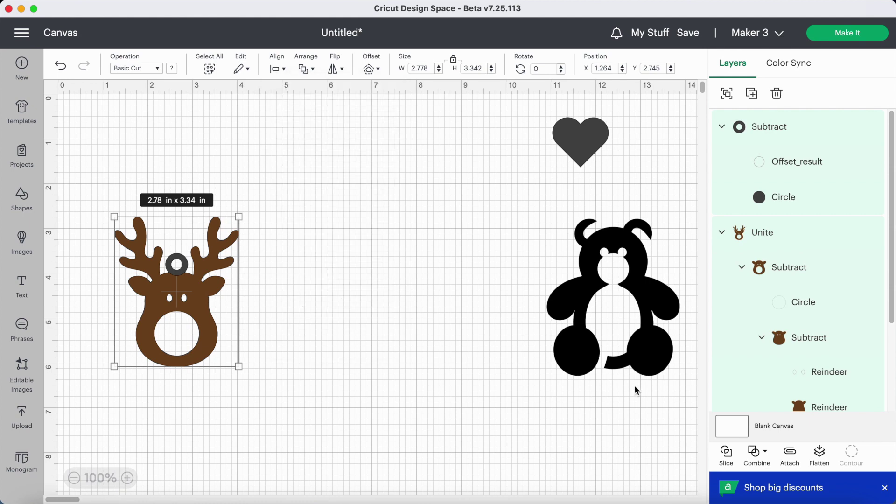
- Unite the hanging ring with the reindeer into one shape and reselect the reindeer
left_click(758, 452)
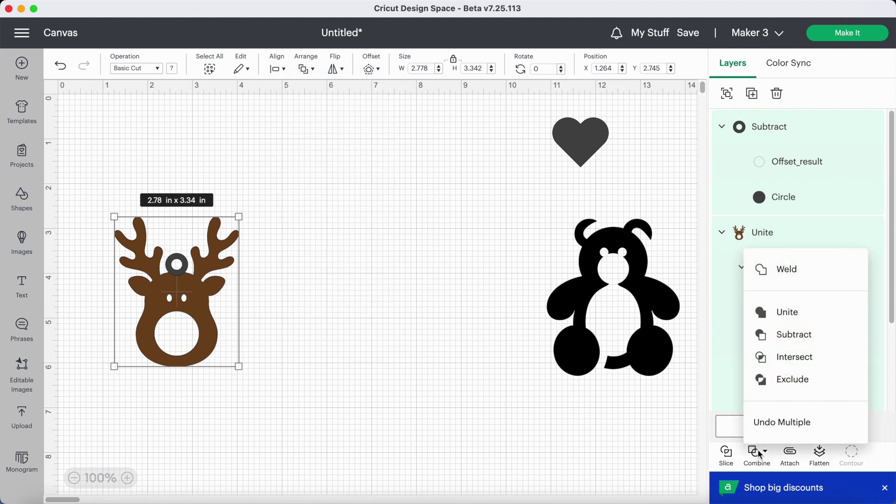
left_click(762, 312)
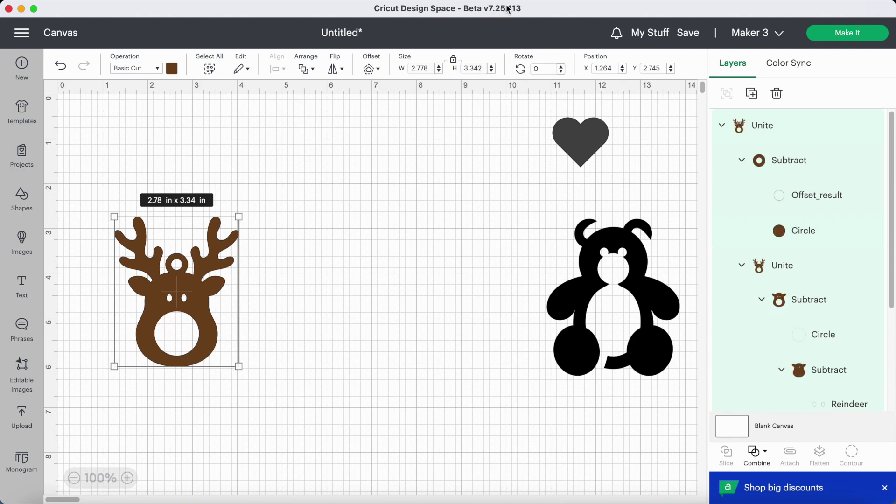
left_click(300, 363)
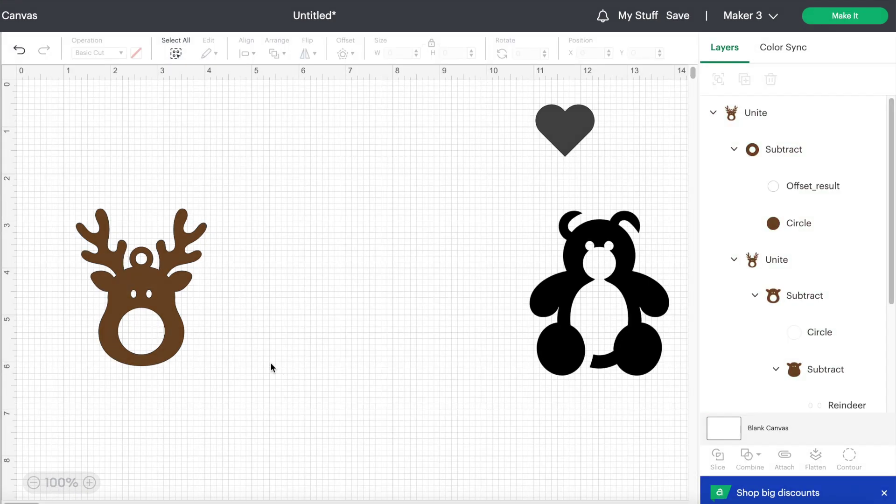
left_click(143, 300)
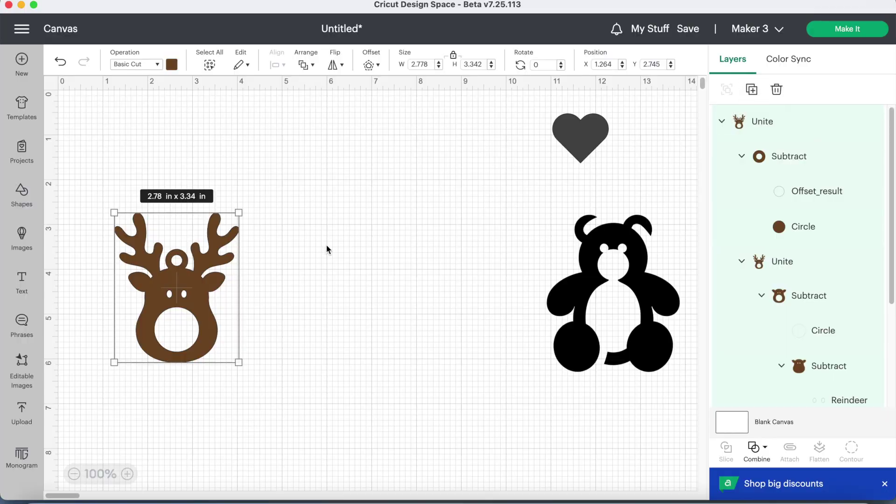
- Duplicate the reindeer, place the copy beside the original, and flip the copy vertically
key("super+d")
left_click_drag(241, 229, 351, 279)
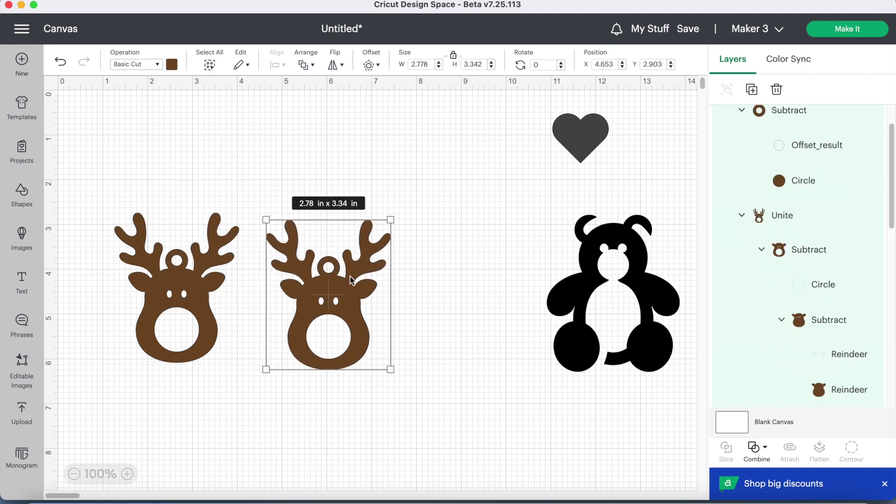
left_click(340, 65)
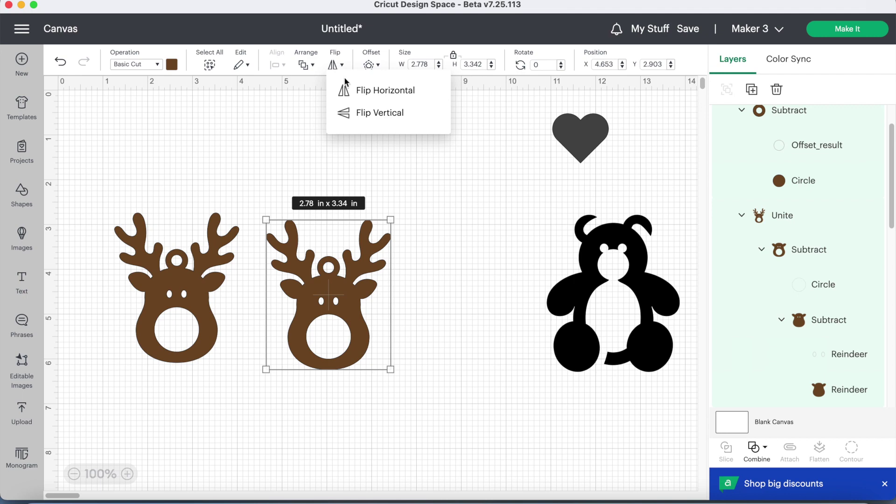
left_click(355, 114)
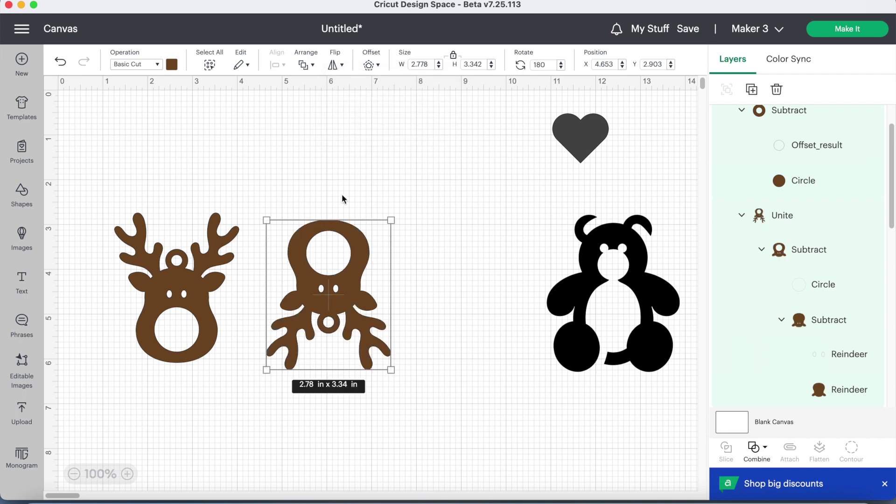
- Stack the upright reindeer above the flipped copy, select both and center them horizontally
left_click_drag(189, 299, 208, 205)
left_click_drag(326, 242, 200, 310)
left_click_drag(292, 219, 192, 337)
left_click(277, 65)
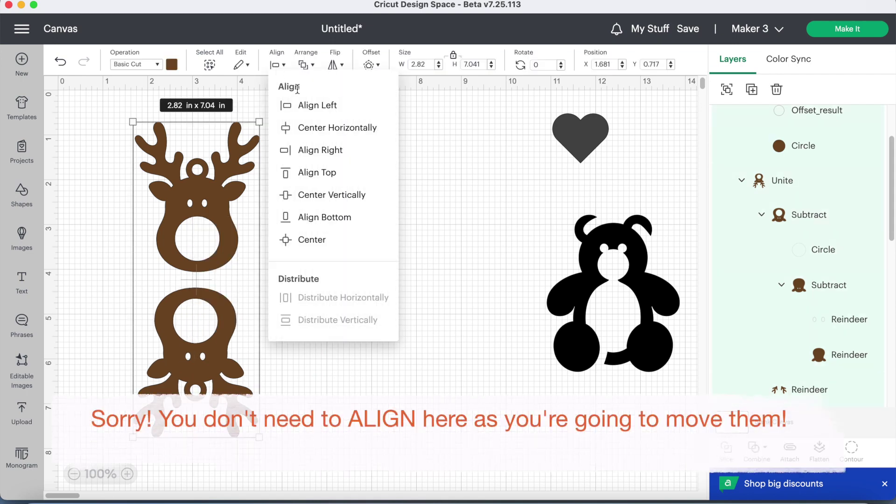
left_click(310, 127)
left_click(379, 232)
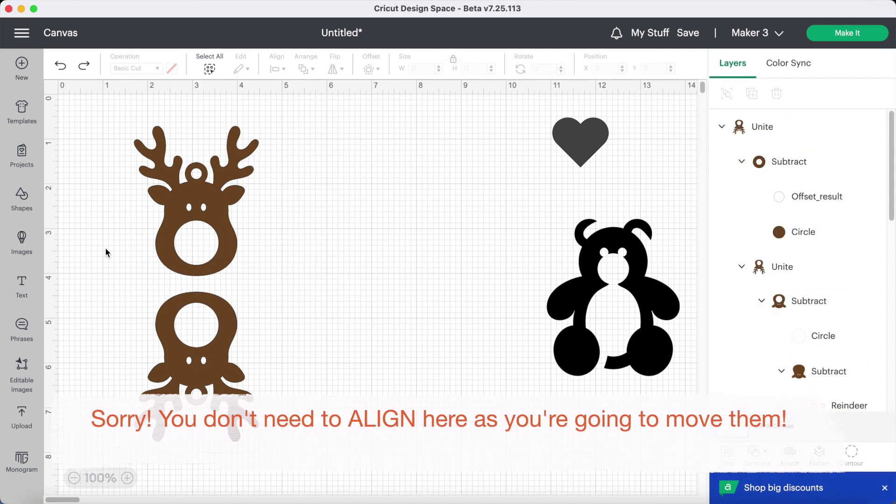
- Add a square in the empty area of the canvas and resize it to 1 in wide by 0.5 in high with proportions unlocked
left_click(26, 203)
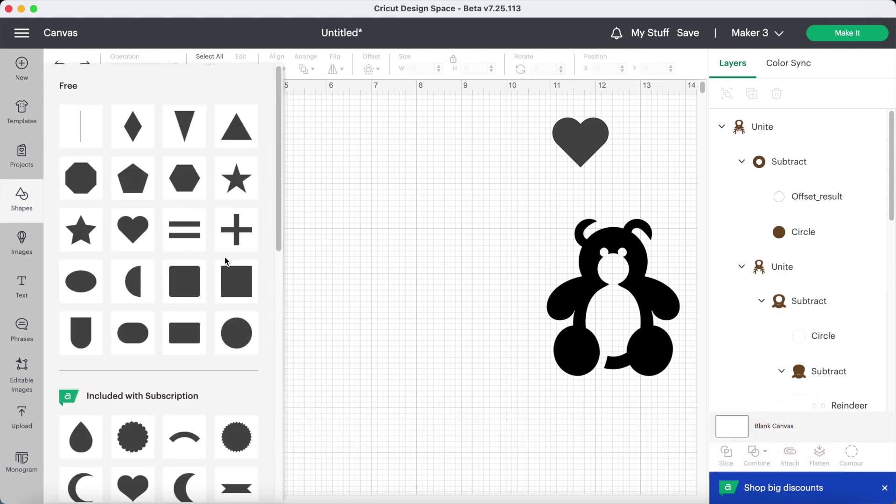
left_click(238, 277)
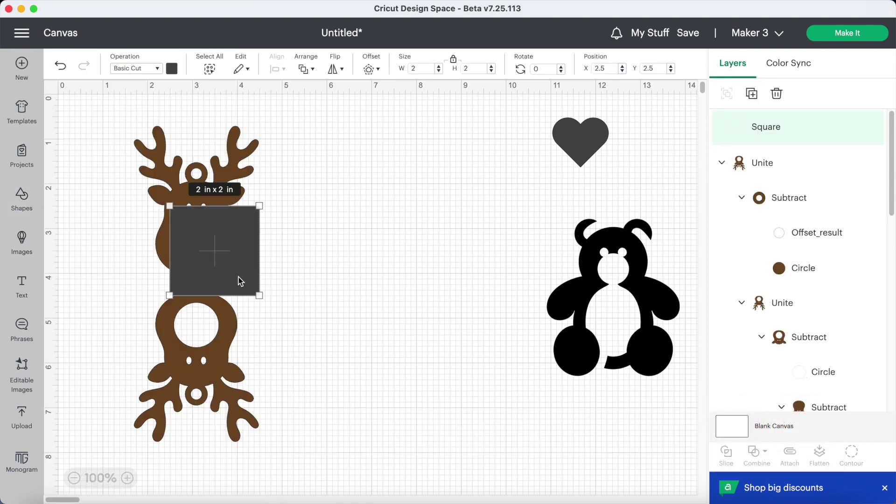
left_click_drag(217, 241, 387, 262)
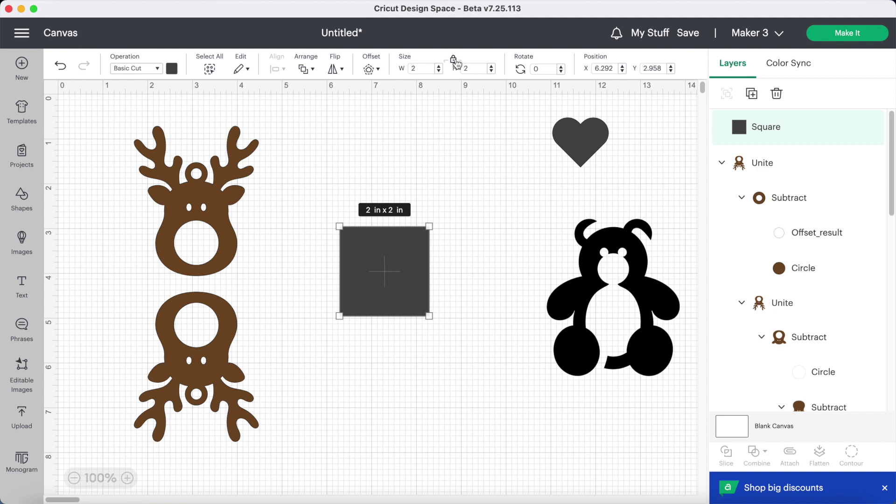
left_click(426, 67)
double_click(411, 67)
type("1")
double_click(461, 68)
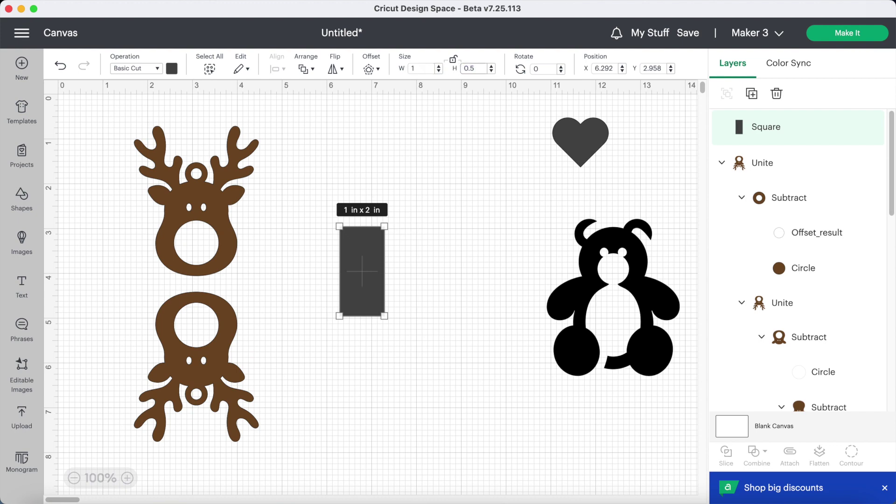
key("Return")
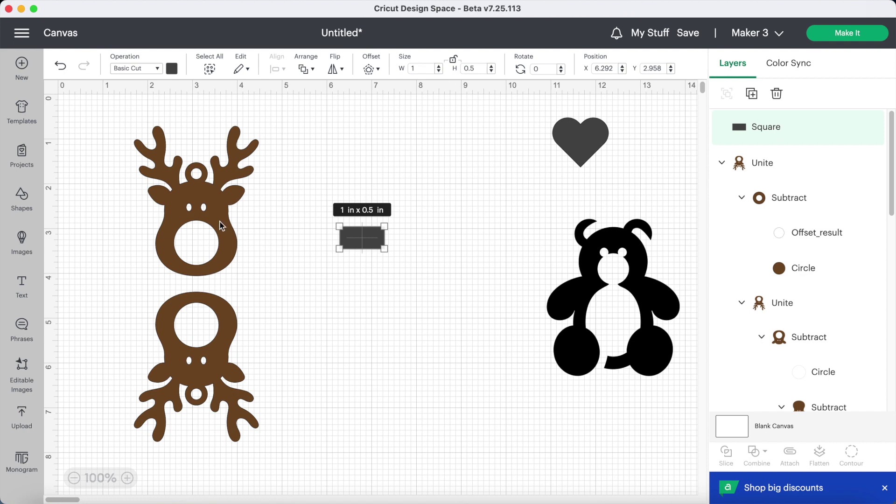
- Move the upright reindeer to the canvas origin and the flipped reindeer directly below it at X 0, Y 3.639
left_click_drag(222, 226, 130, 183)
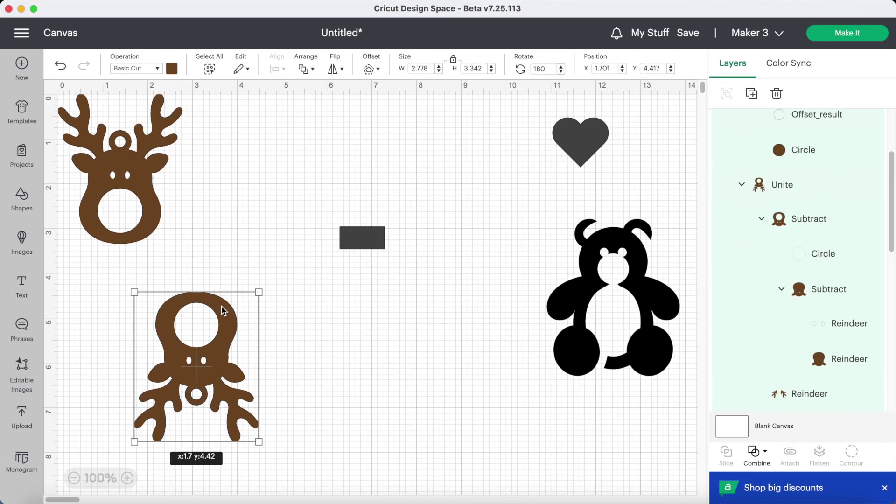
left_click_drag(247, 318, 116, 290)
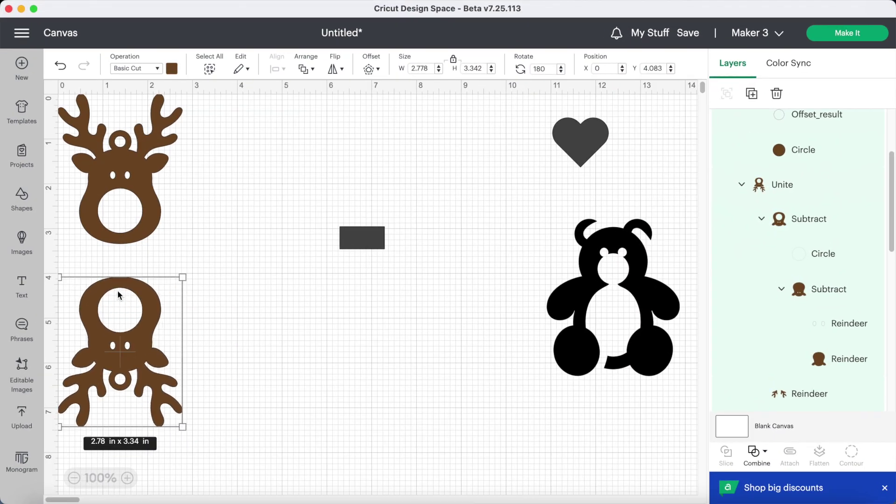
left_click(116, 198)
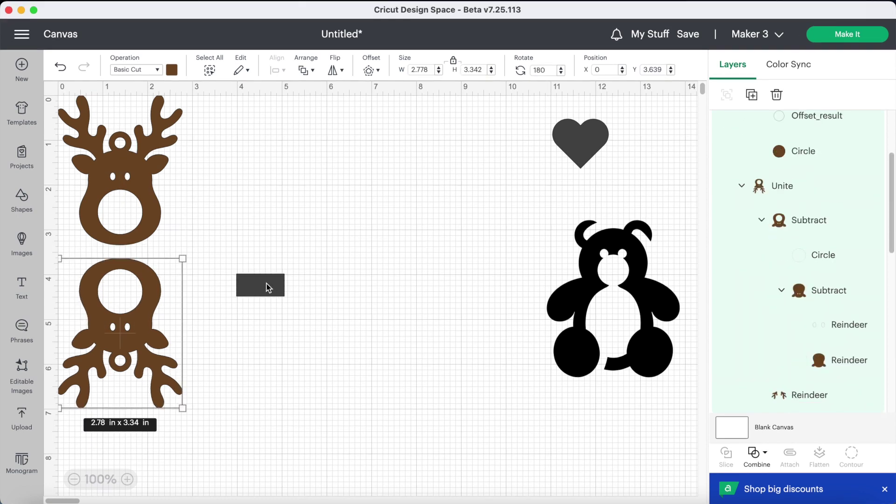
- Place the small rectangle between the two reindeer so it bridges them, and check the position of each reindeer against it
left_click_drag(269, 287, 127, 249)
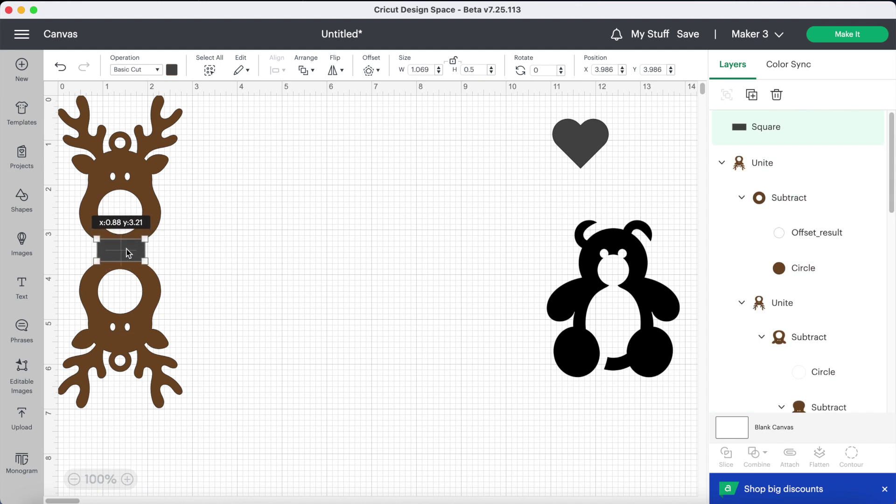
left_click_drag(127, 249, 127, 251)
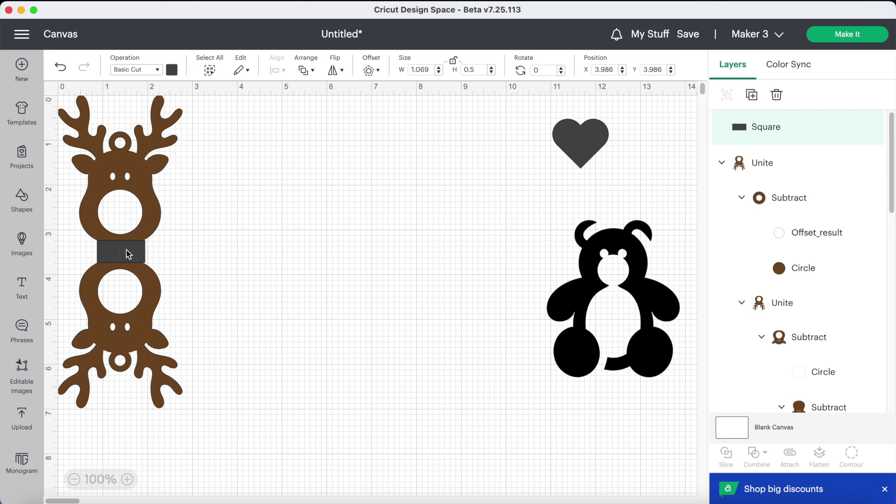
left_click(193, 255)
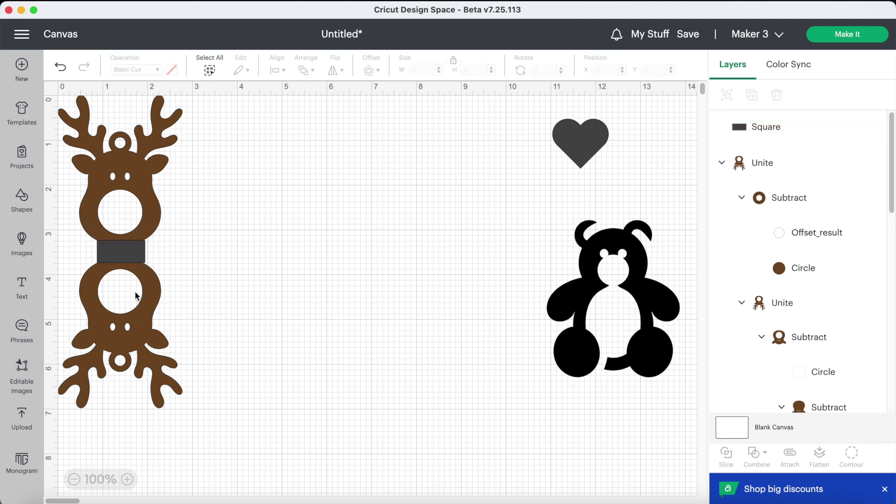
left_click(133, 255)
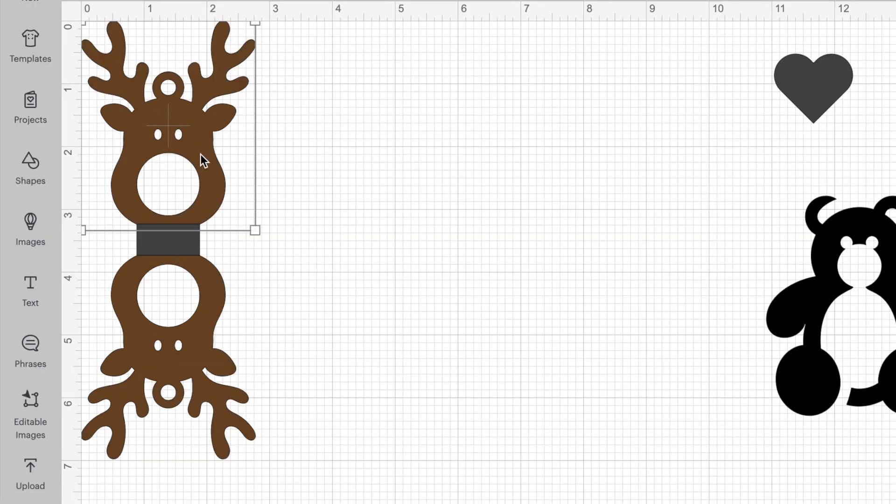
left_click(200, 346)
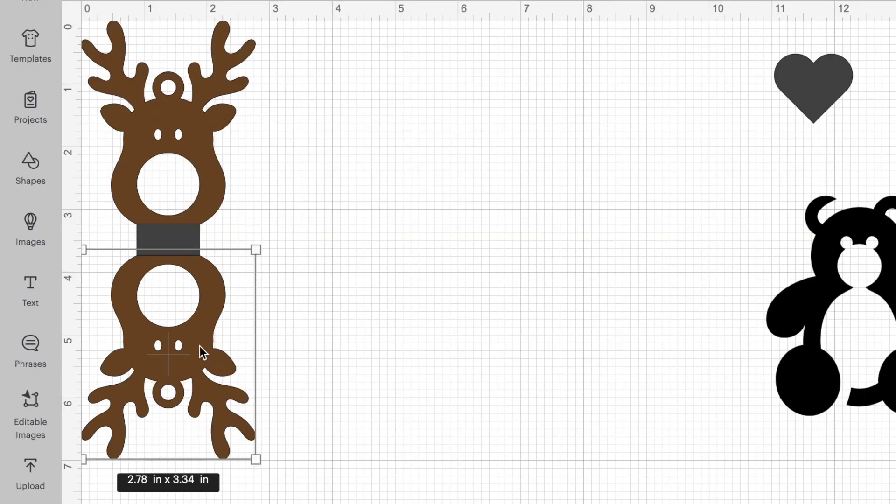
left_click(207, 166)
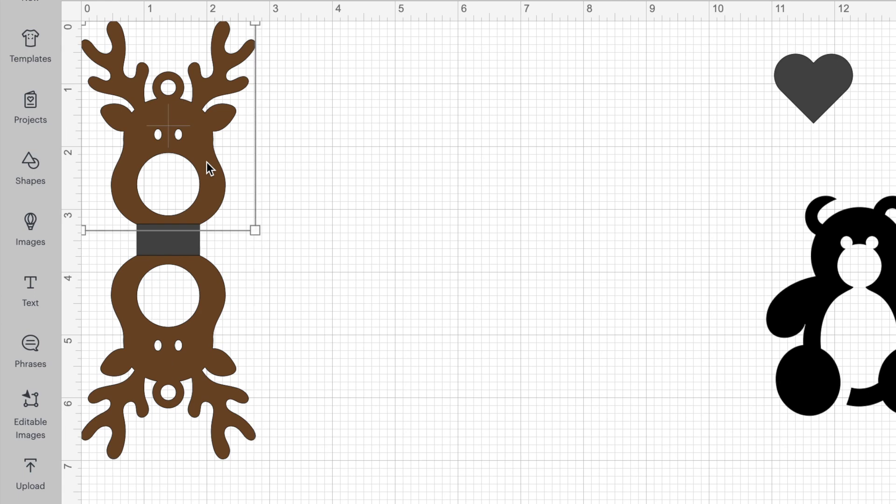
left_click(194, 320)
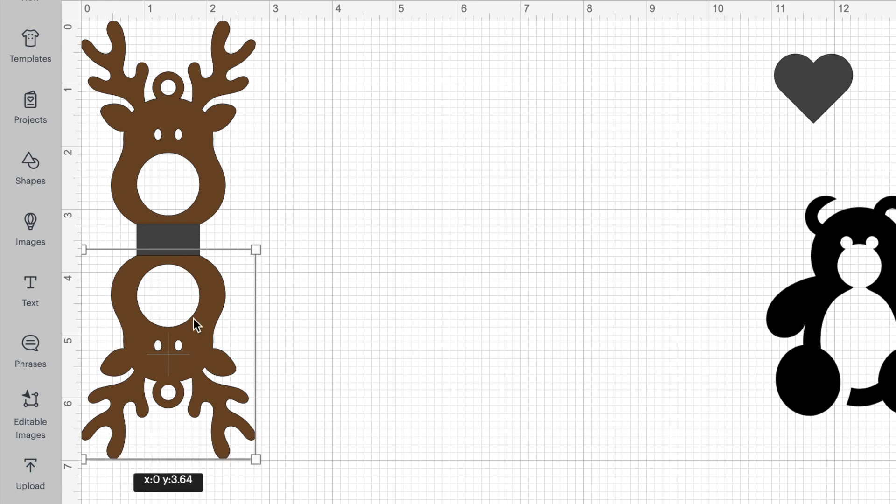
- Select both reindeer and the connecting rectangle and combine them into one shape with Unite
left_click(377, 231)
left_click_drag(346, 174, 156, 288)
left_click(92, 57)
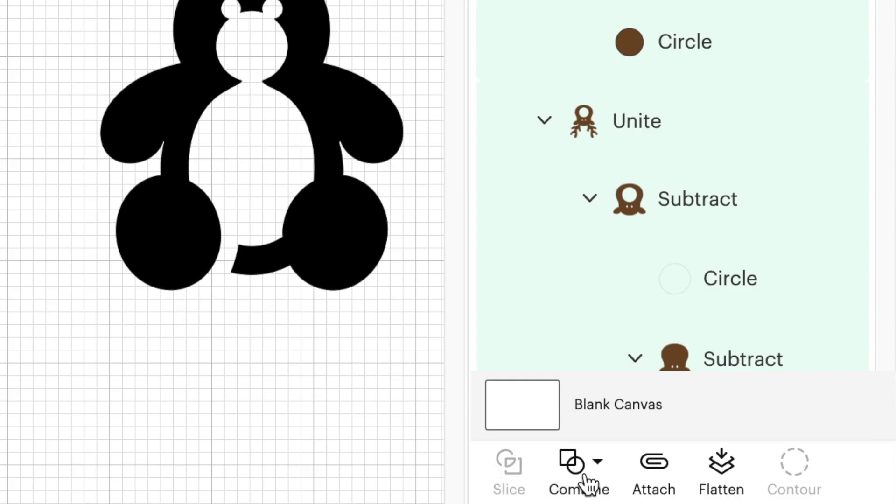
left_click(586, 479)
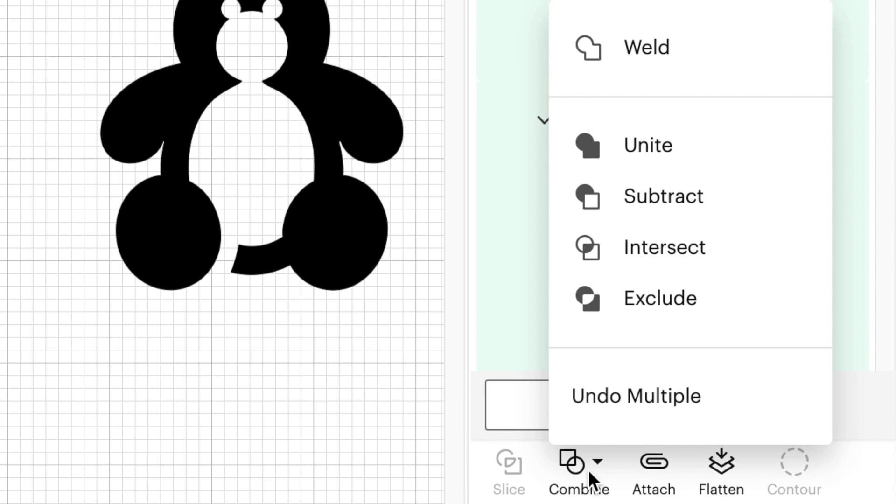
left_click(618, 154)
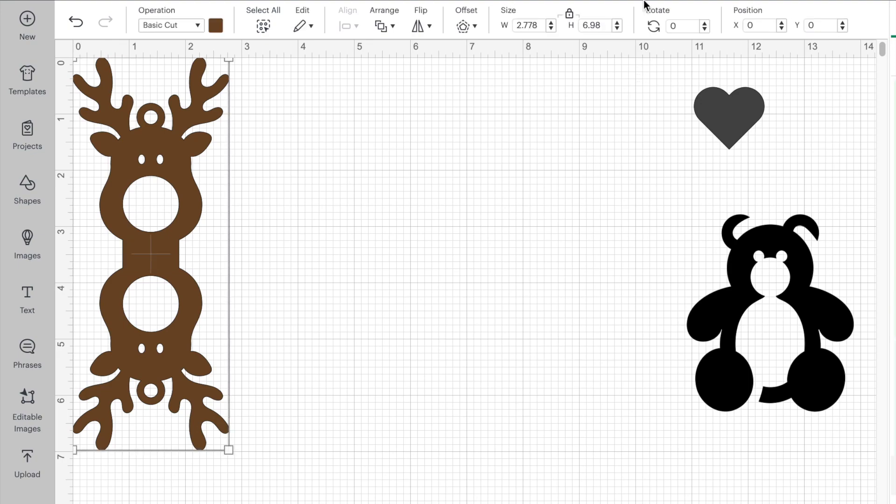
left_click(534, 365)
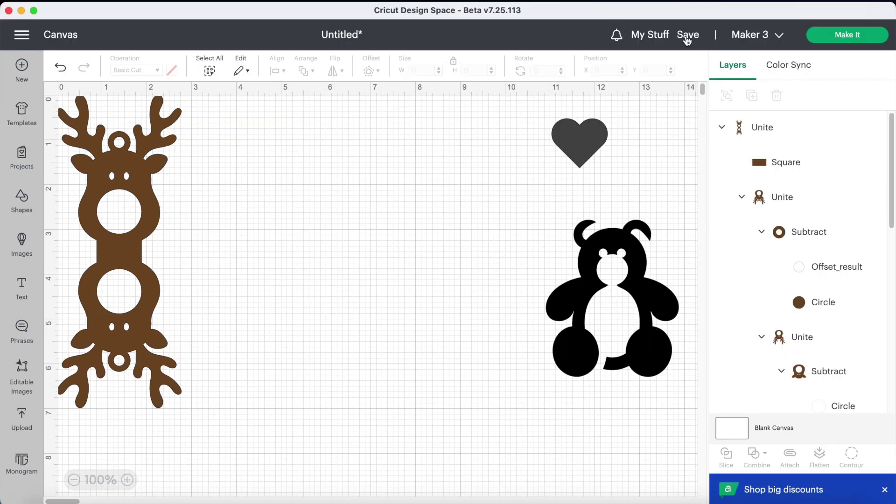
- Save the project as "chocolate holder templates" in the Gift boxes and bags collection
left_click(687, 37)
left_click(360, 125)
type("chocolate holder templates")
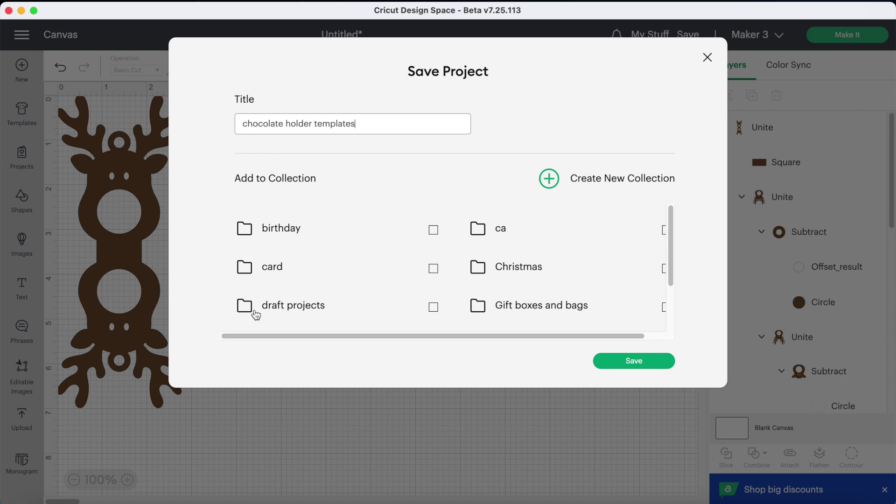
left_click(510, 313)
left_click(632, 366)
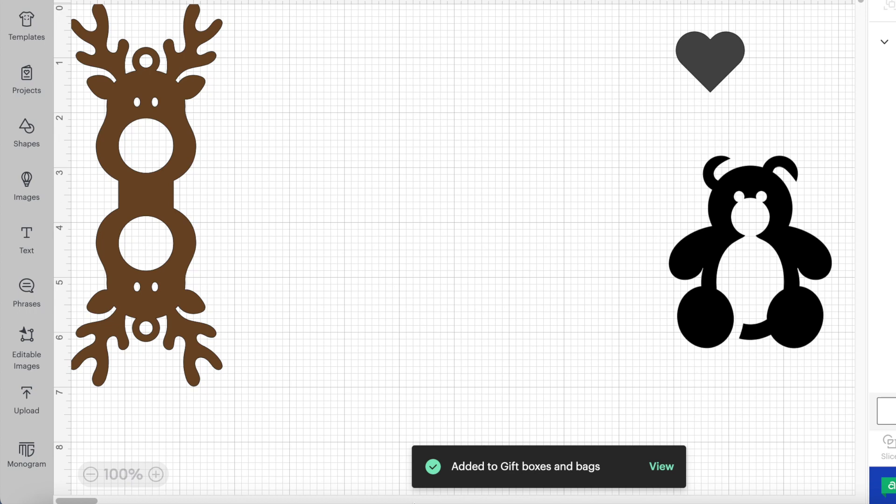
- Move the joined reindeer holder away from the canvas corner to about X 4, Y 1
left_click(150, 156)
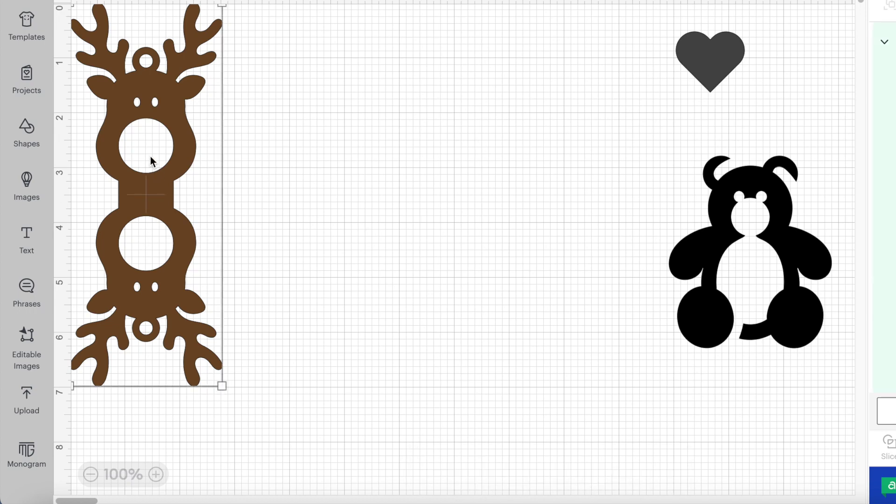
left_click_drag(150, 155, 365, 161)
left_click(156, 474)
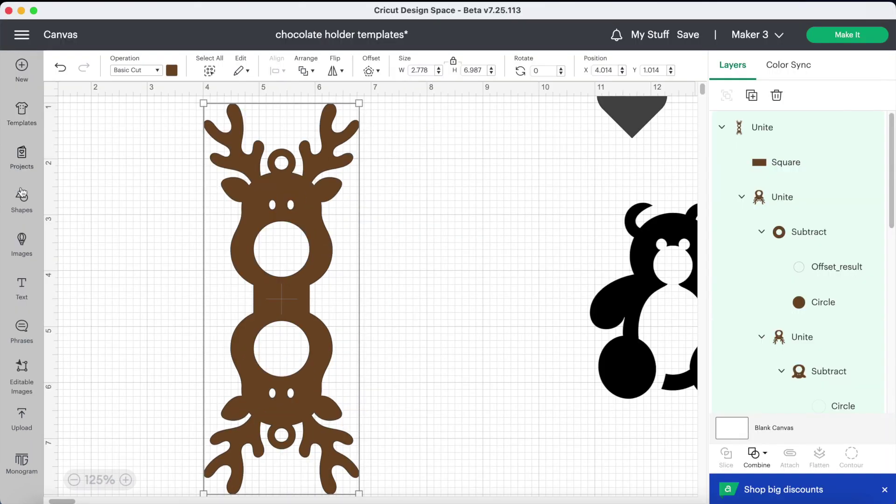
- Add a score line beside the reindeer holder and rotate it 90 degrees
left_click(22, 194)
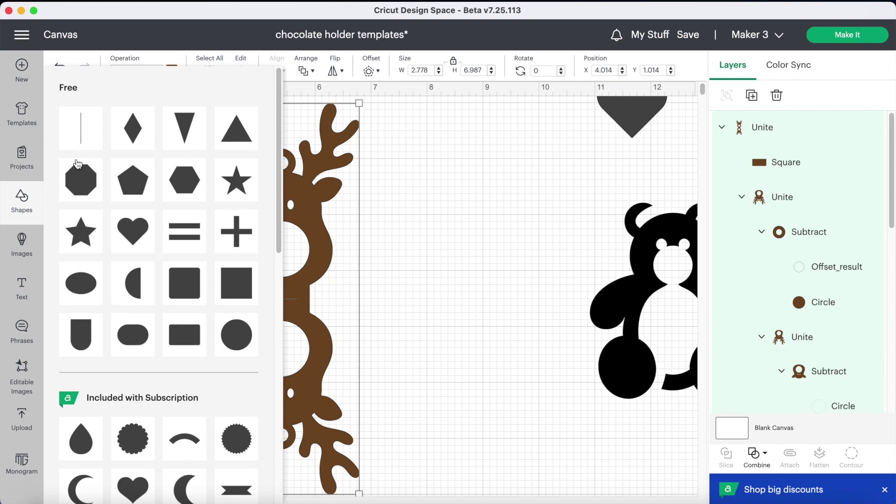
left_click(78, 128)
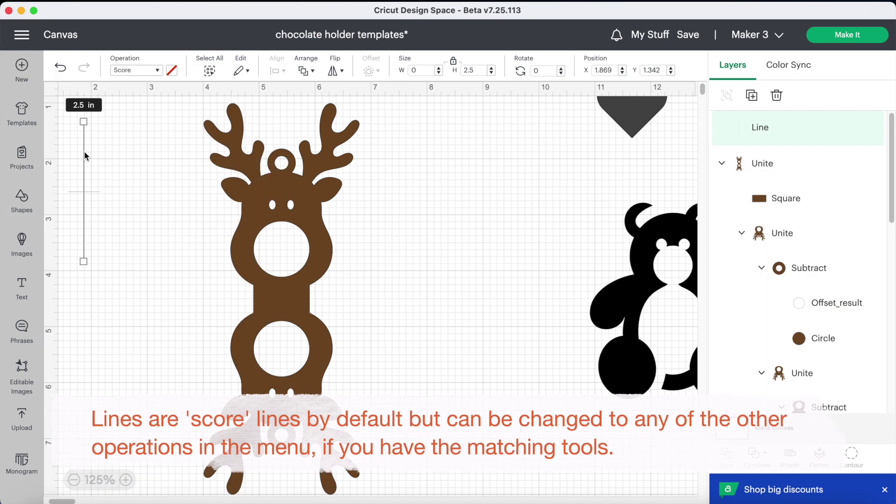
left_click_drag(83, 156, 370, 199)
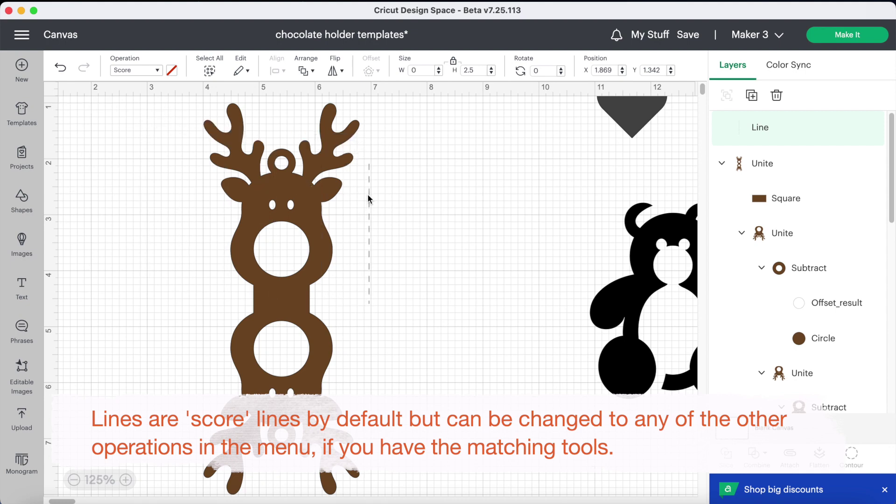
double_click(533, 71)
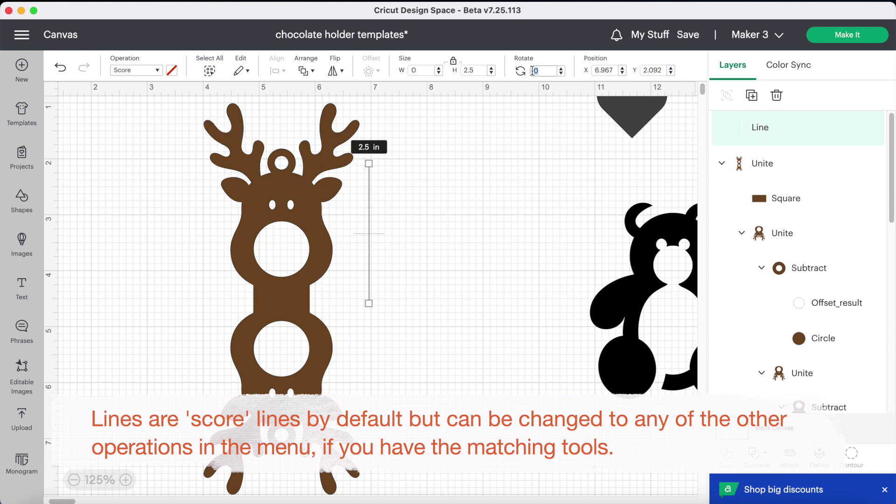
type("90")
key("Return")
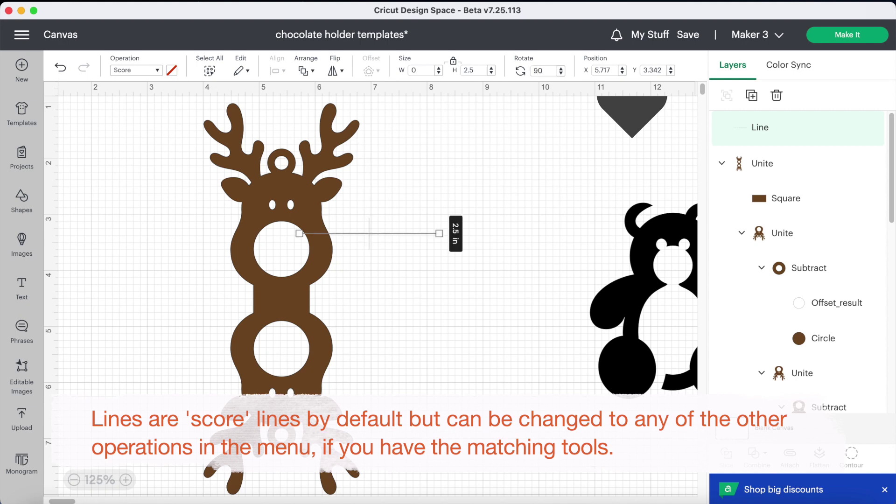
- Set the score line's length to 1 in and duplicate it
left_click(478, 69)
left_click_drag(477, 68, 454, 69)
type("1")
key("Return")
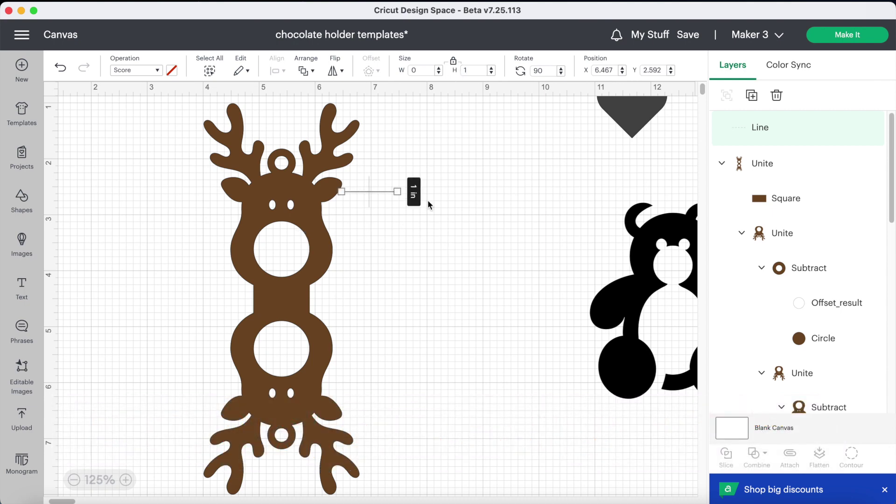
left_click(751, 95)
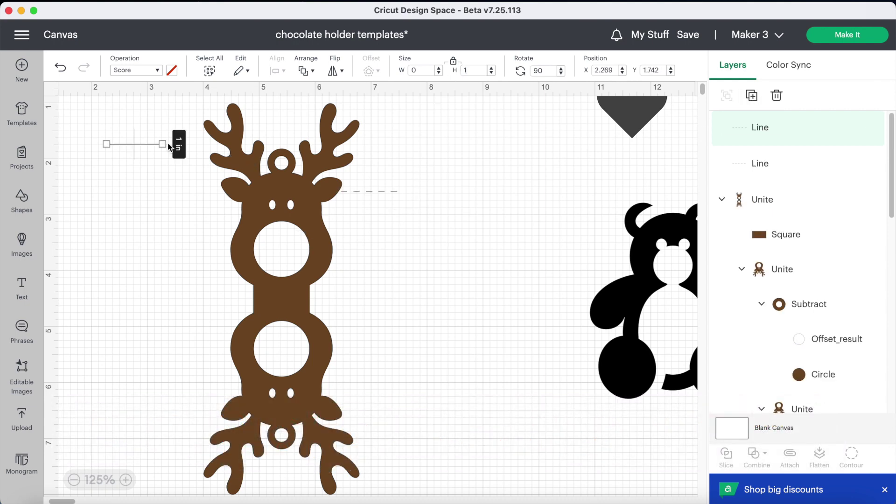
- Place one score line across each end of the rectangle joining the two reindeer, at about Y 4.28 and Y 4.73
left_click_drag(145, 146, 294, 290)
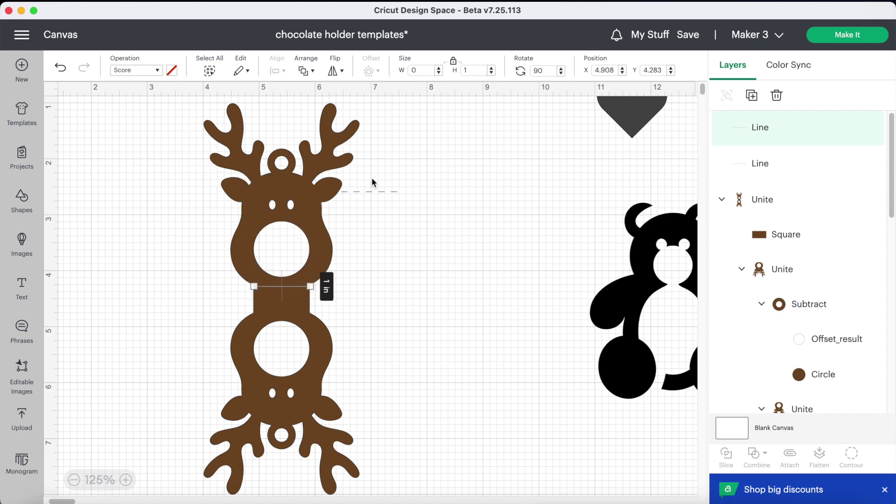
left_click_drag(372, 192, 284, 310)
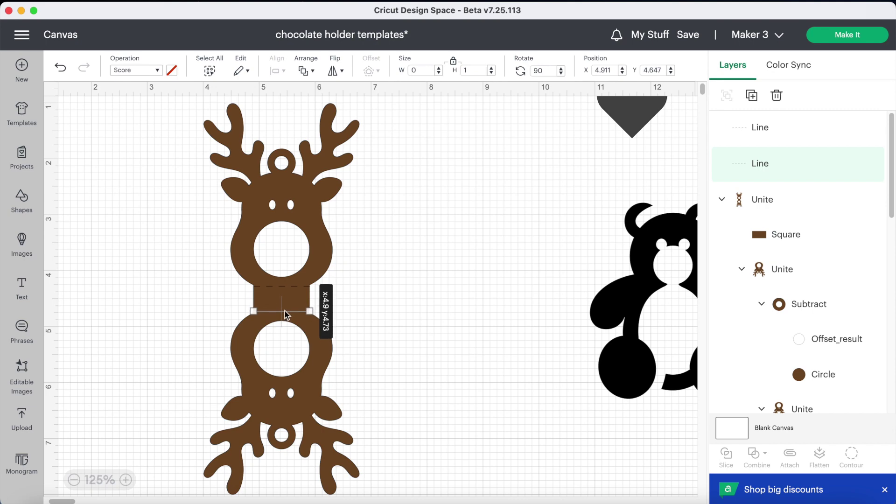
left_click(366, 296)
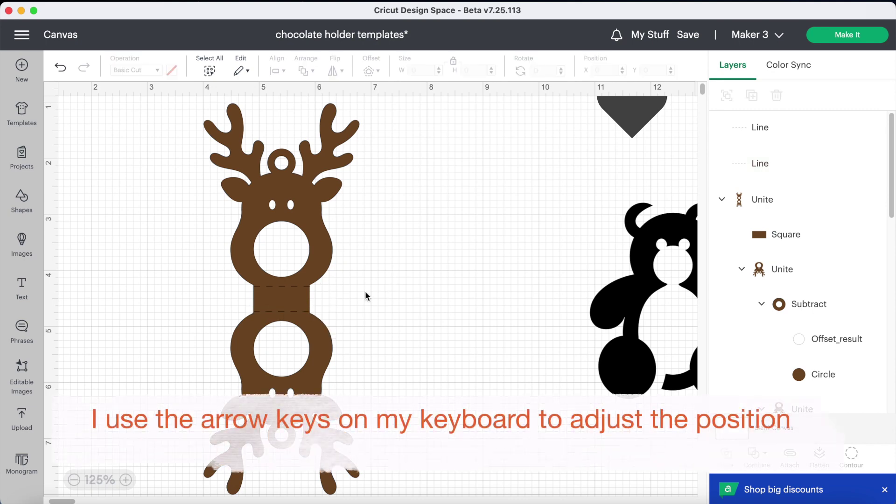
- Fine-tune both score lines so they line up with the folds where the joining rectangle meets each reindeer
left_click(126, 480)
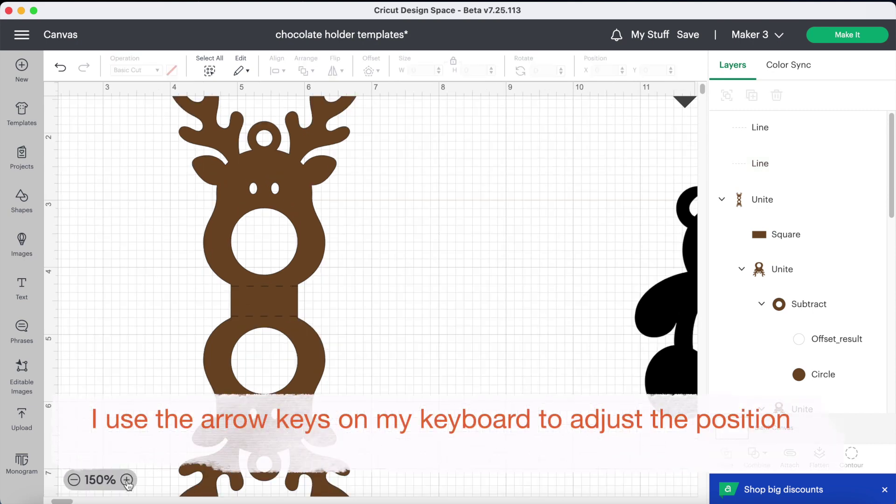
left_click(126, 480)
left_click(126, 480)
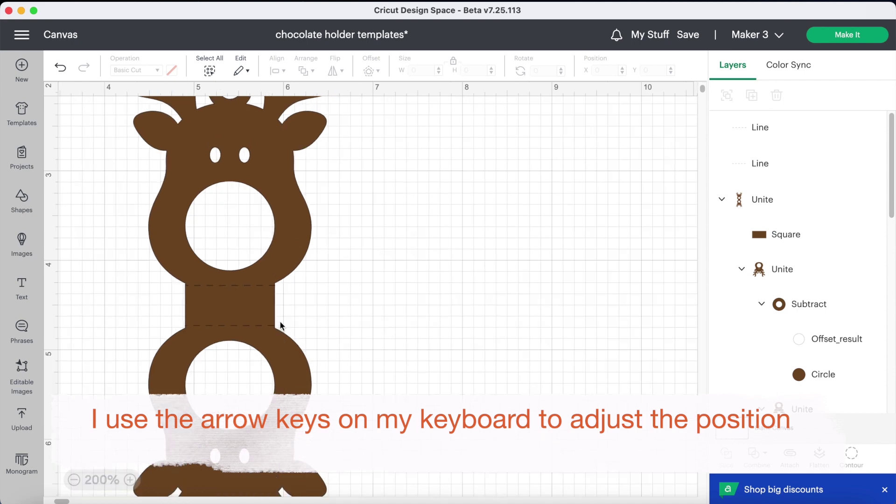
left_click(269, 328)
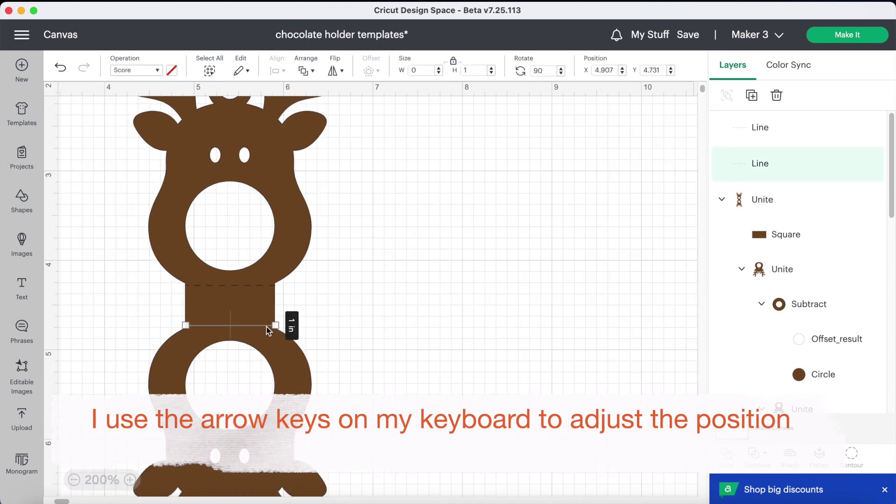
left_click(333, 299)
left_click(414, 294)
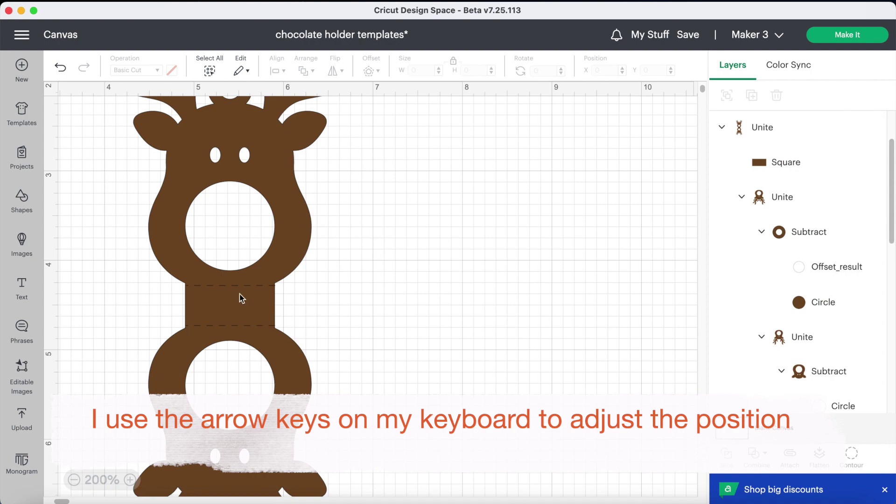
left_click(251, 286)
left_click(360, 285)
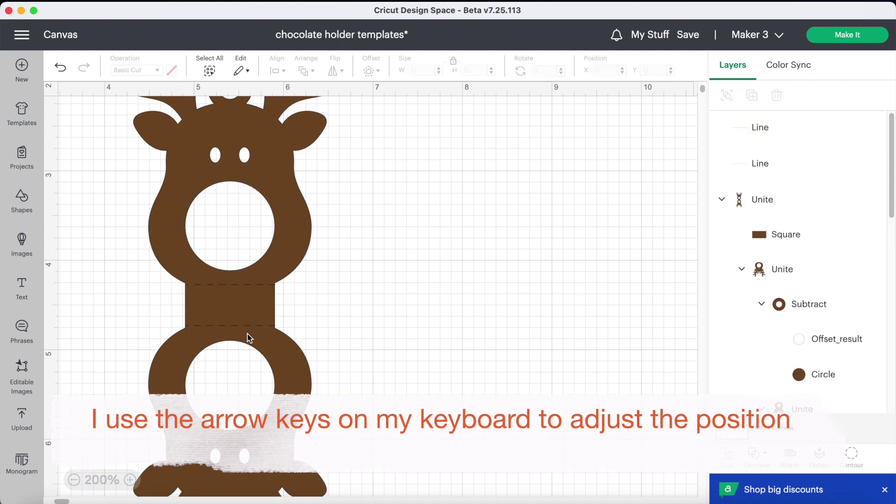
left_click(245, 327)
left_click(376, 300)
- Attach both score lines to the reindeer holder
left_click_drag(424, 226, 190, 346)
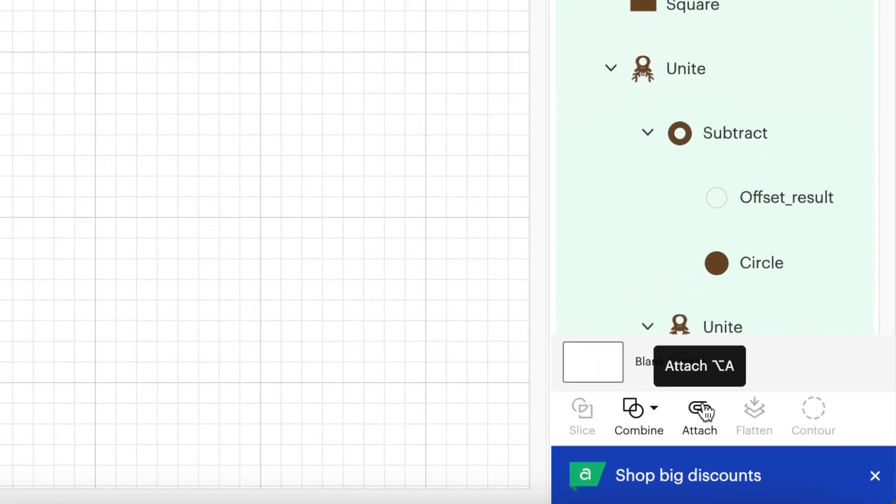
left_click(635, 377)
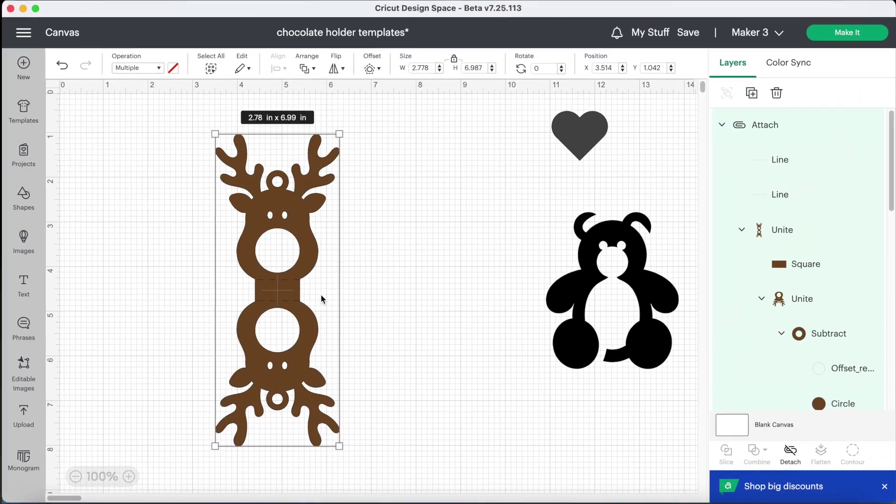
- Duplicate the attached reindeer holder and hide the copy placed at about X 0.5, Y 0.6
left_click(753, 96)
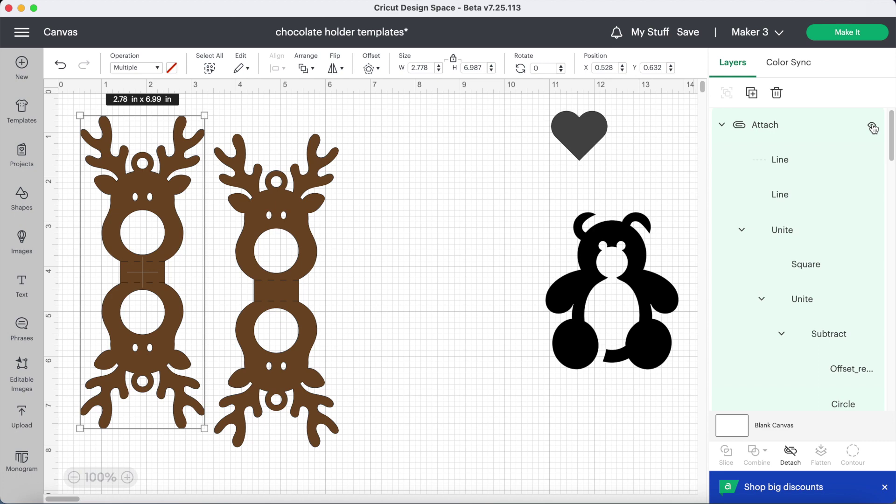
left_click(873, 127)
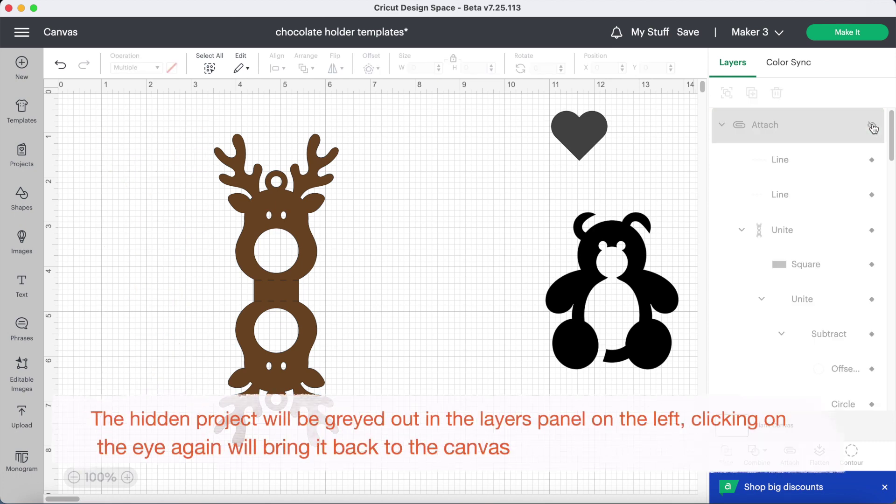
left_click(873, 129)
- Detach the score lines from the visible reindeer holder
left_click(298, 233)
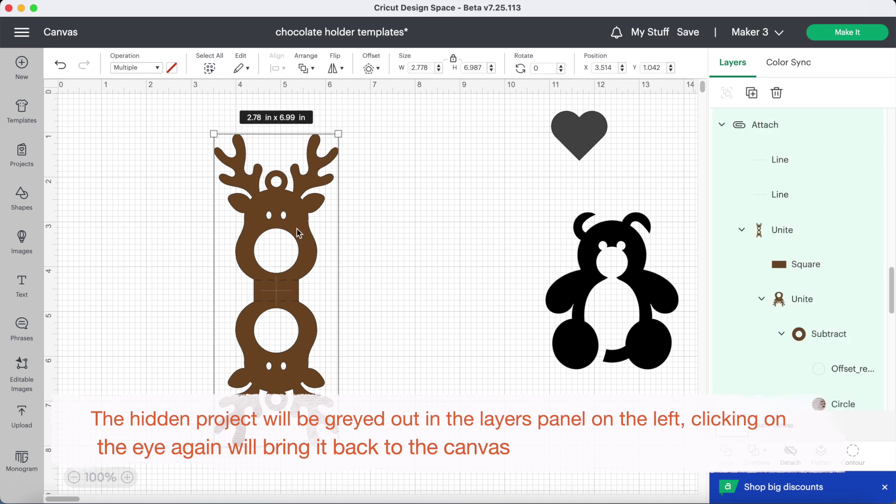
left_click(792, 455)
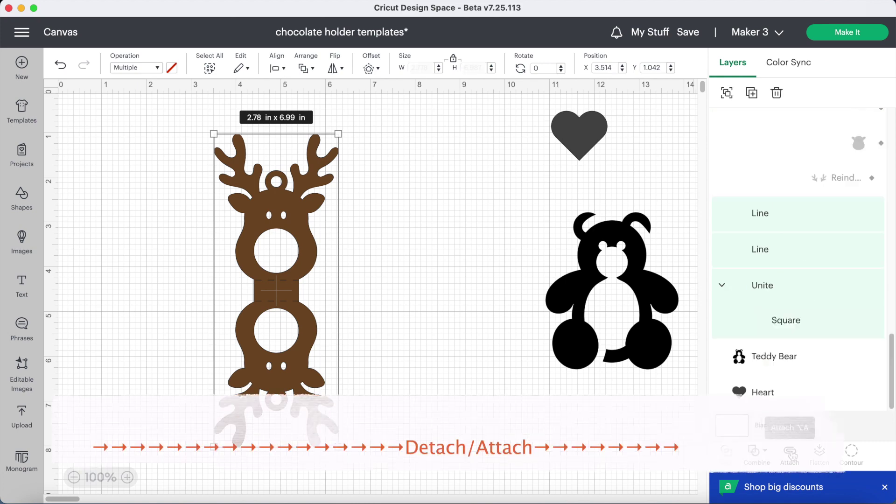
left_click(470, 298)
left_click(282, 281)
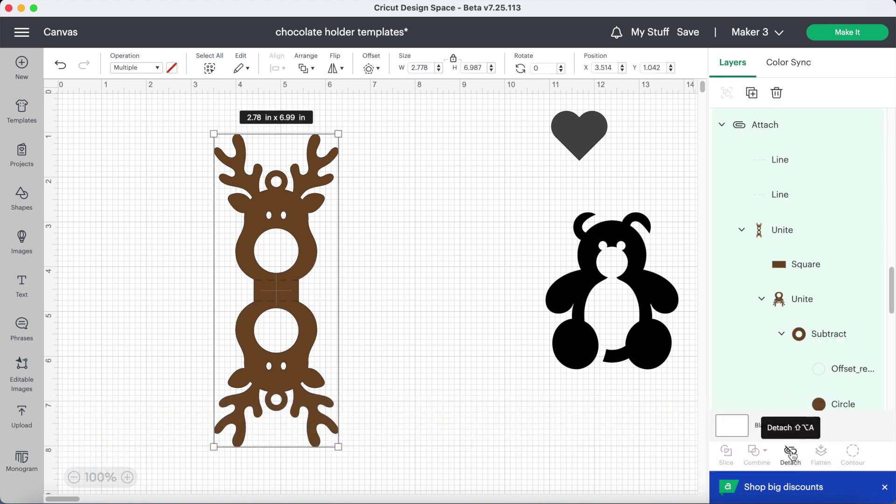
left_click(792, 454)
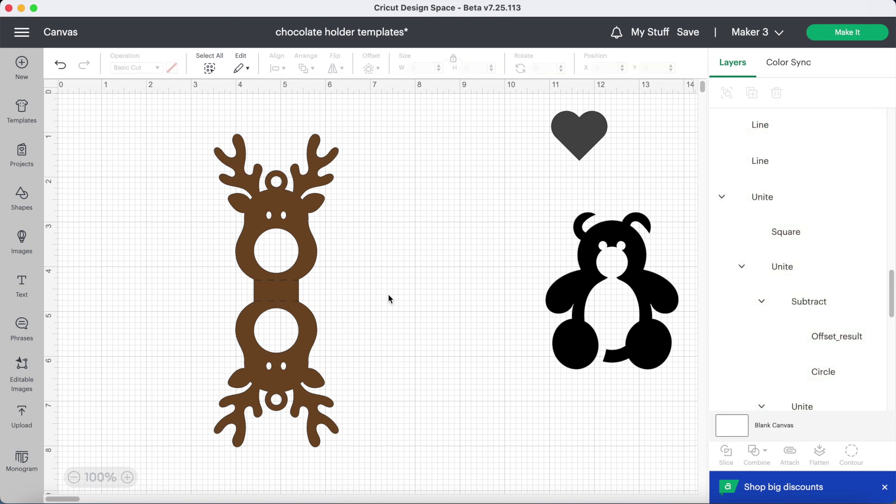
- Center the two score lines horizontally with each other and attach them together
left_click(282, 281)
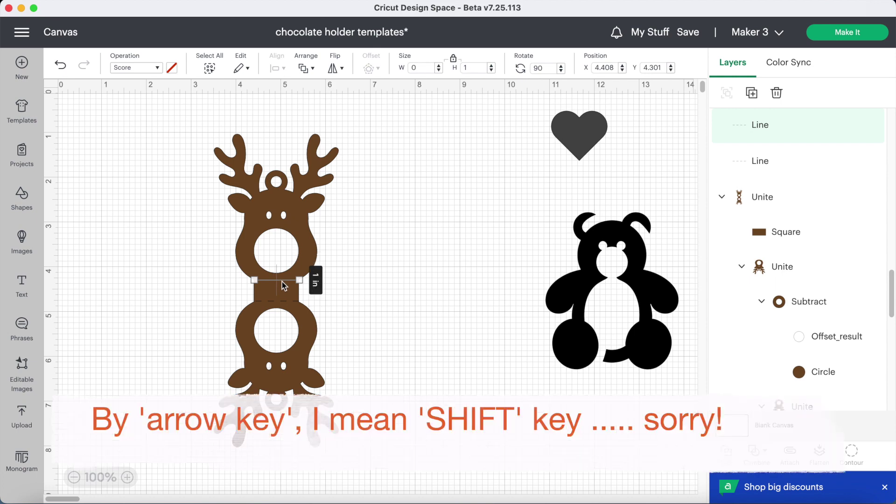
left_click(283, 301, "shift")
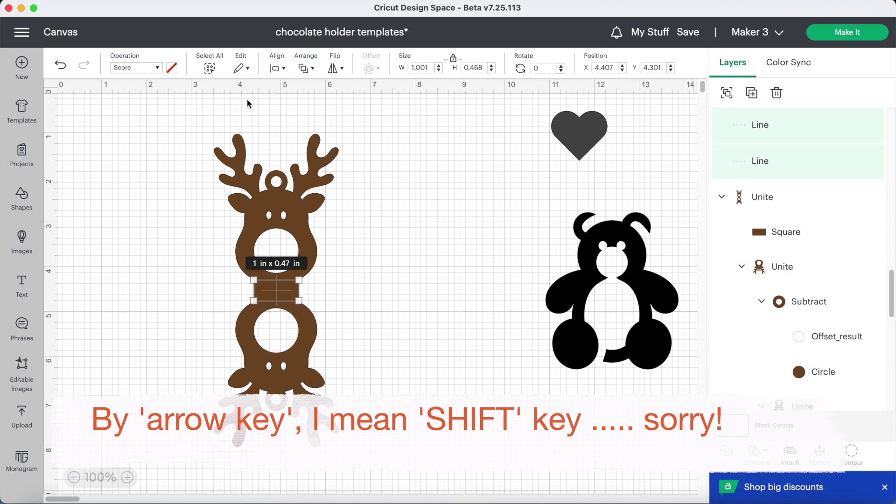
left_click(276, 70)
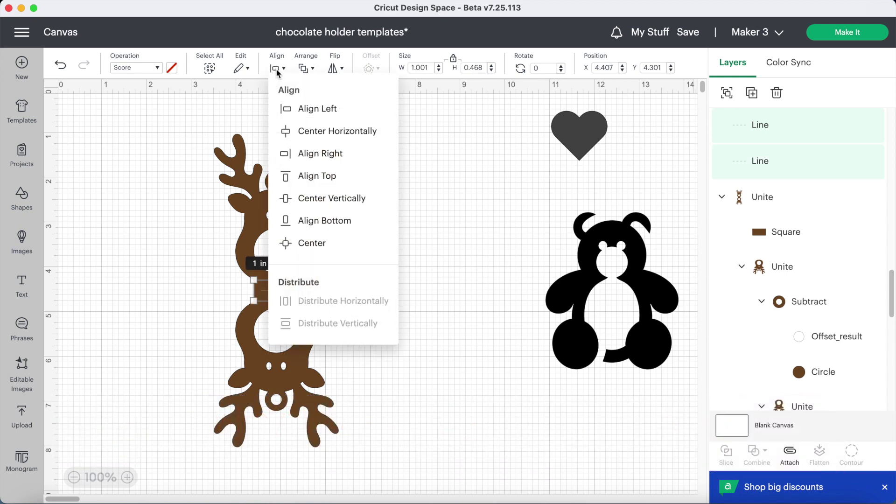
left_click(320, 130)
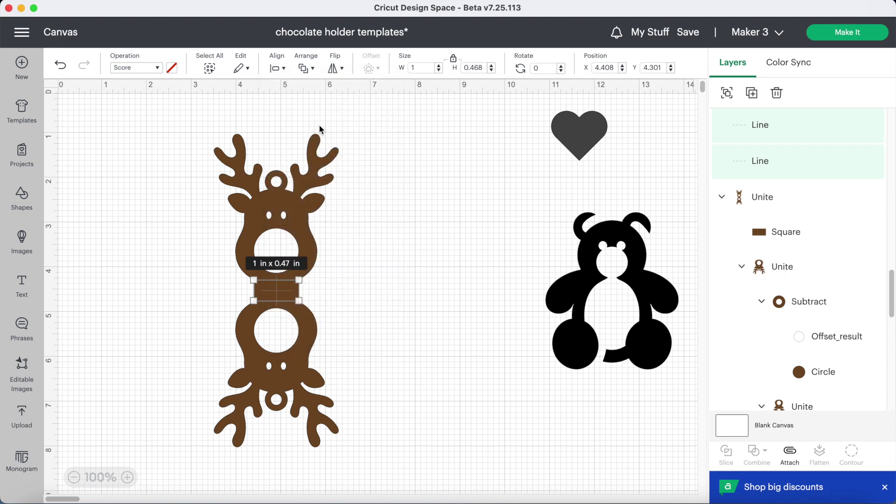
left_click(791, 455)
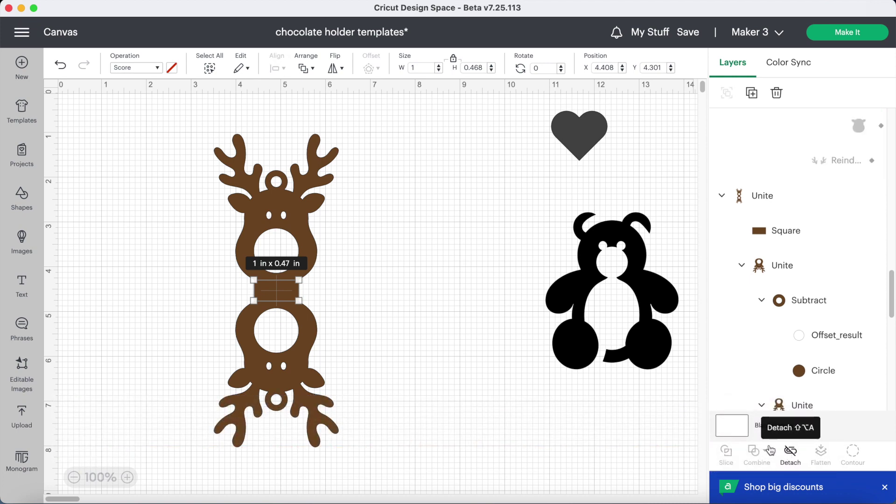
- Set the attached score lines aside at about X 7.2, Y 4.1 and move the reindeer holder to about X 3, Y 1.2
left_click(288, 296)
left_click_drag(288, 296, 411, 286)
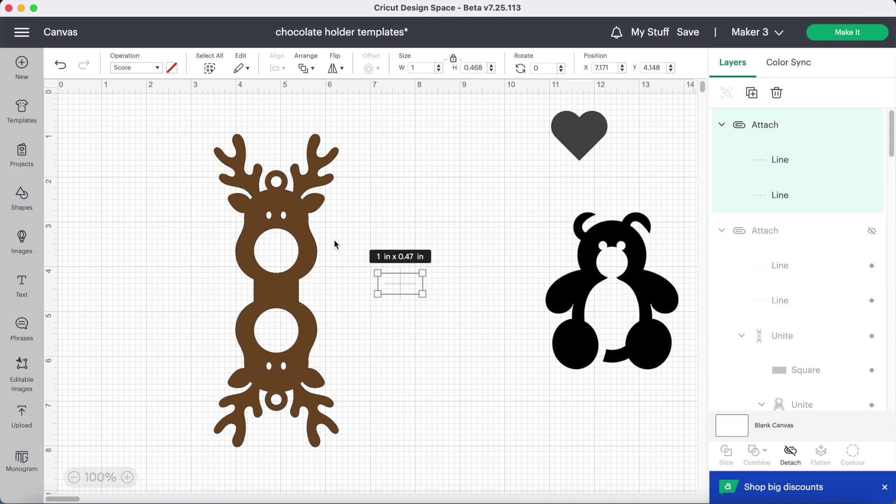
left_click_drag(280, 137, 261, 151)
left_click(260, 152)
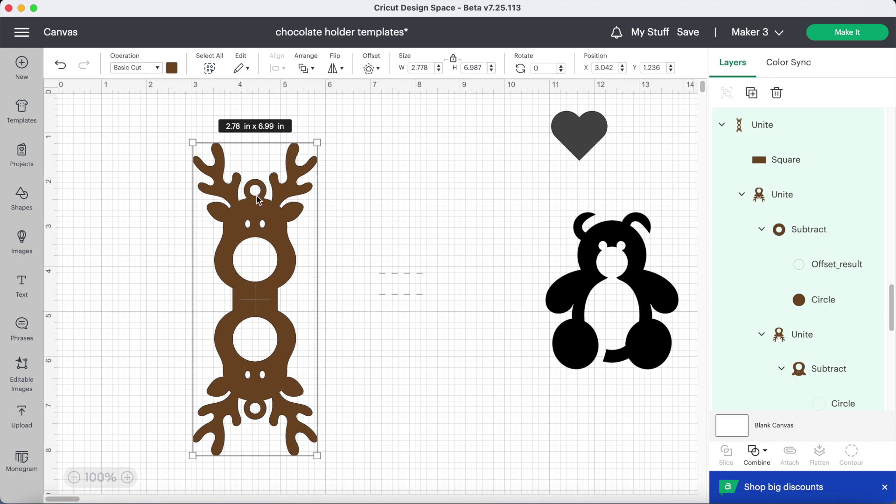
- Merge the united layers of the reindeer holder into a single layer
left_click(759, 455)
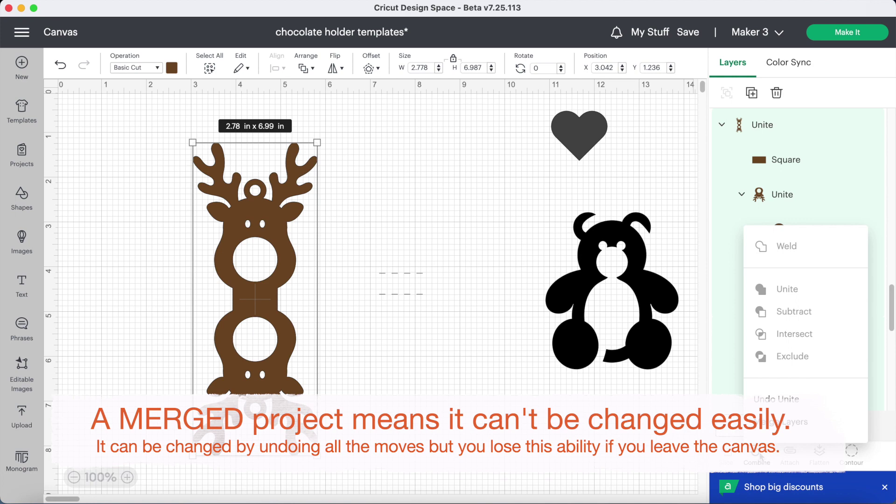
left_click(525, 392)
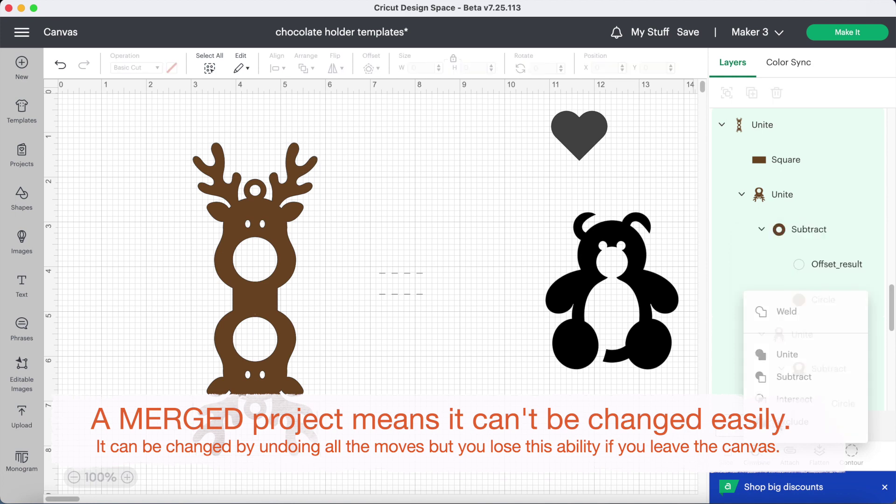
left_click(385, 348)
- Move the attached score lines back over the holder's joining rectangle and send the merged reindeer to the back
left_click_drag(399, 290, 255, 303)
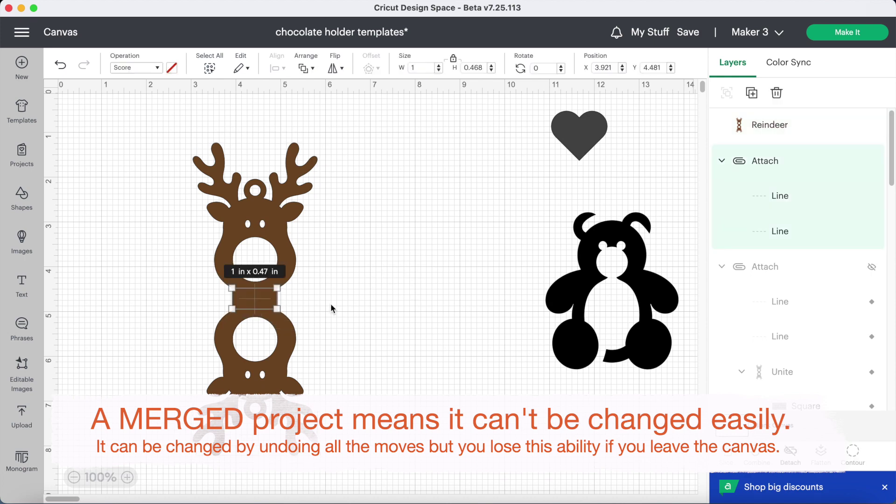
left_click(260, 230)
left_click(307, 67)
left_click(308, 160)
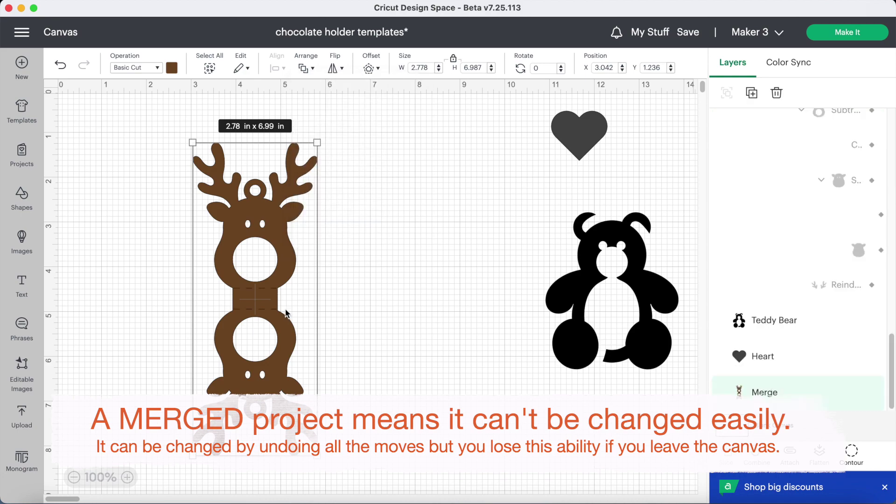
- Nudge the attached score lines to about X 3.92, Y 4.49 so they line up with the holder's folds
left_click(127, 477)
left_click(494, 268)
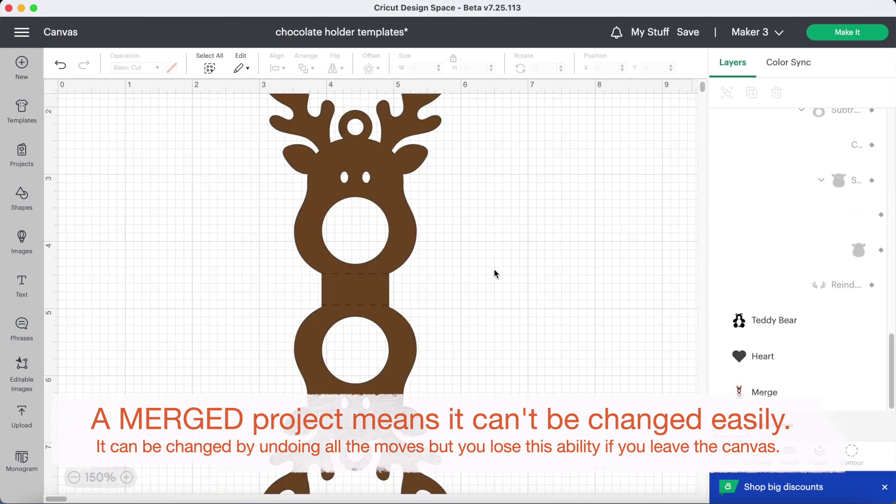
left_click(382, 299)
left_click(487, 270)
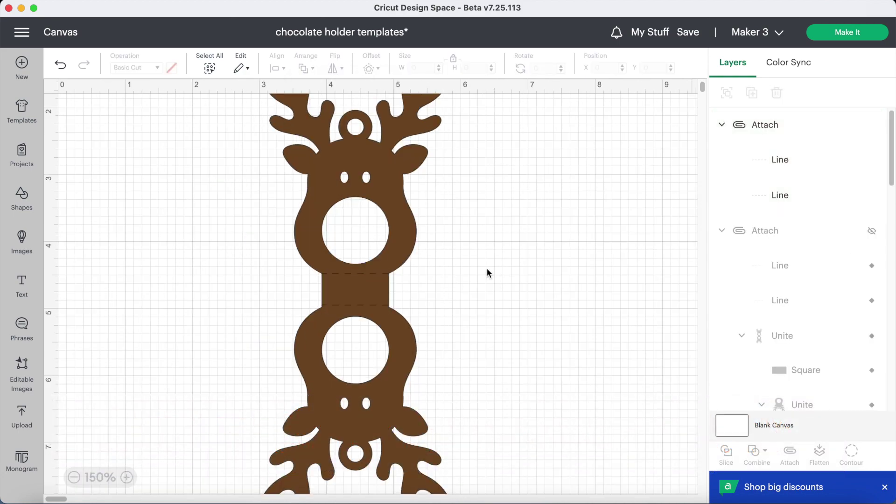
left_click(379, 306)
left_click(407, 282)
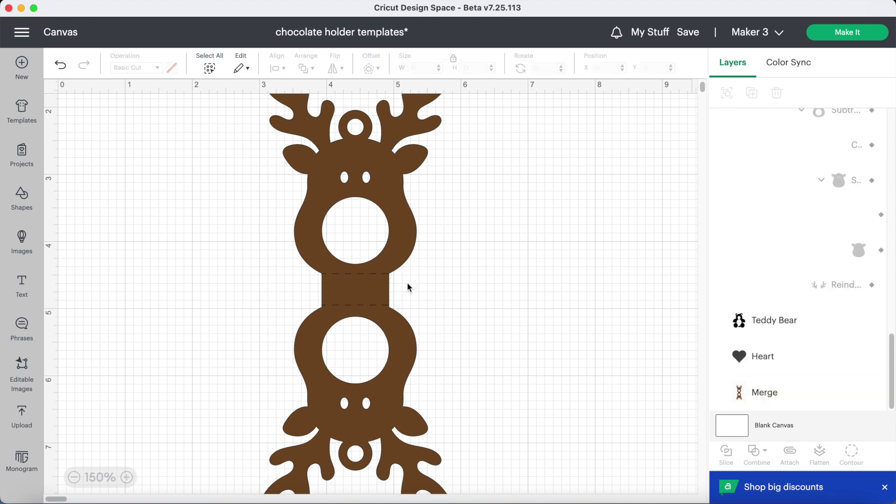
left_click(381, 307)
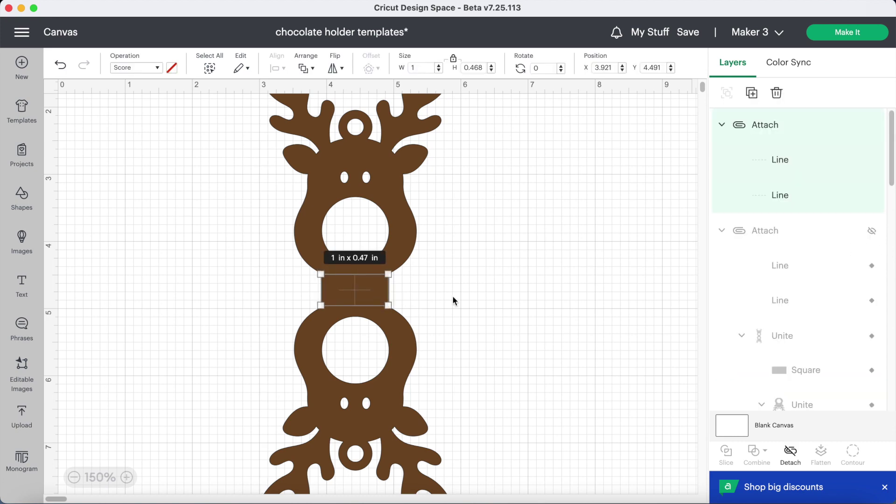
- Attach the pair of score lines to the merged reindeer holder
left_click(463, 246)
left_click_drag(338, 294, 464, 371)
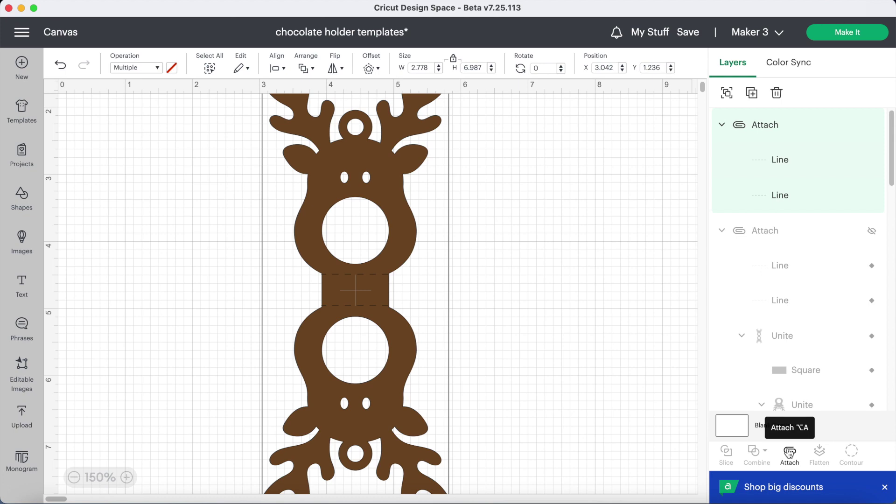
left_click(790, 451)
left_click(73, 478)
left_click(74, 477)
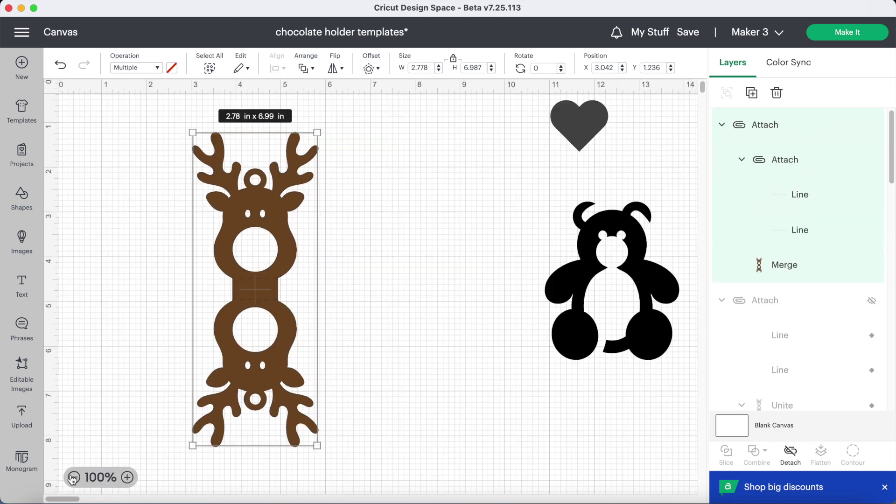
left_click(409, 286)
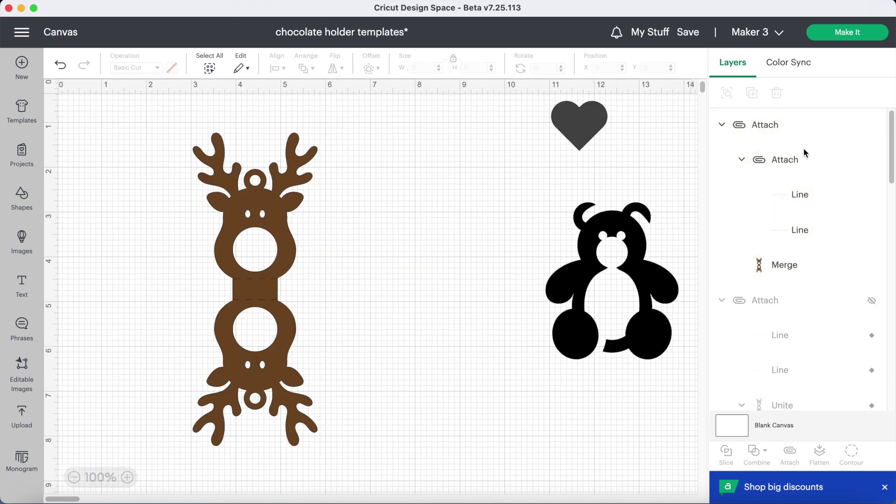
scroll(799, 261, "down", 10)
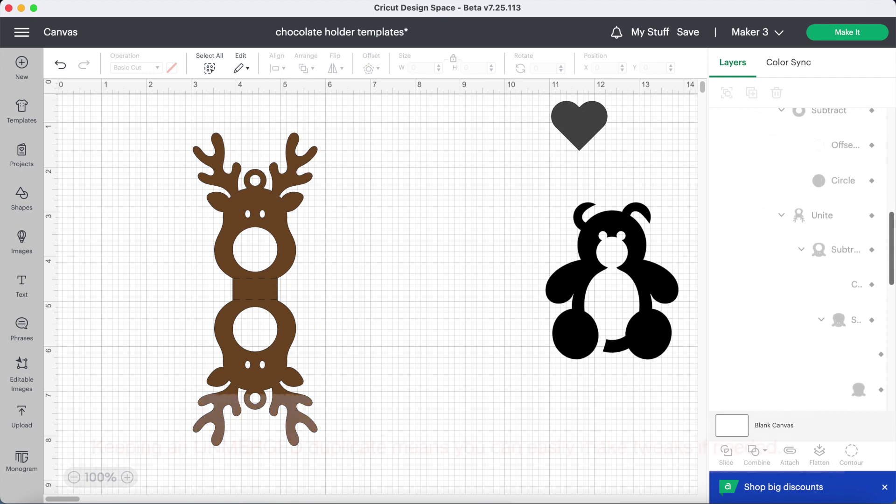
- Rename the hidden attached reindeer group that still holds its separate layers as "Reindeer unmerged"
scroll(798, 262, "down", 3)
scroll(798, 262, "up", 5)
scroll(799, 262, "down", 5)
scroll(798, 261, "up", 5)
scroll(775, 261, "up", 10)
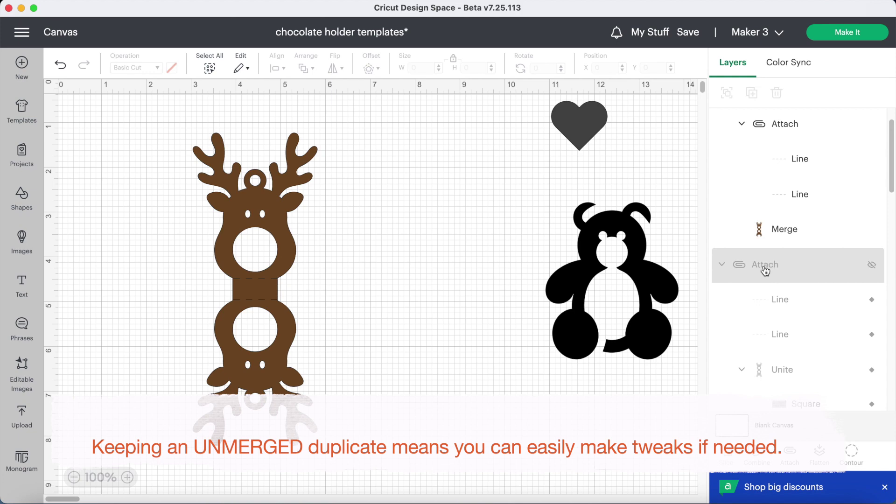
left_click(766, 271)
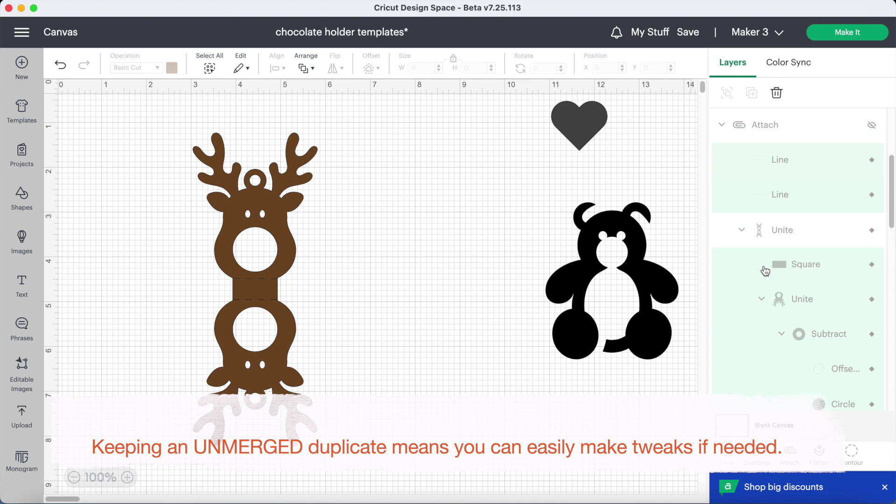
double_click(765, 125)
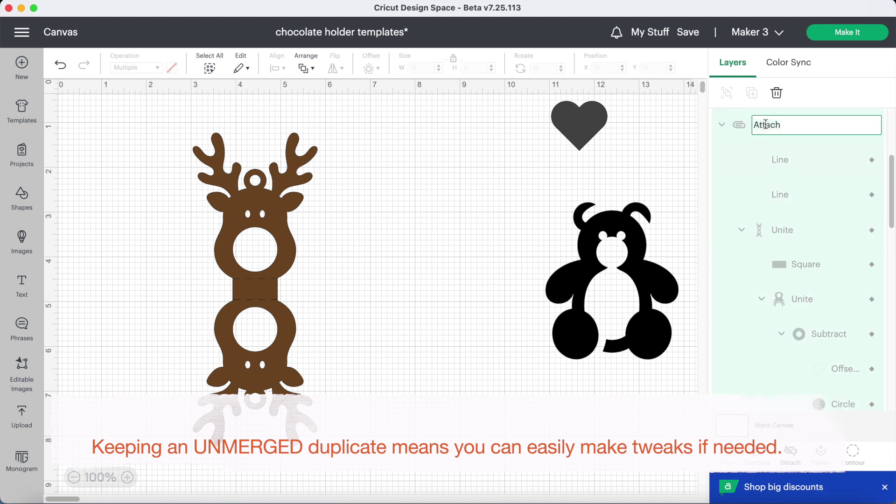
type("Reindeer unmerged")
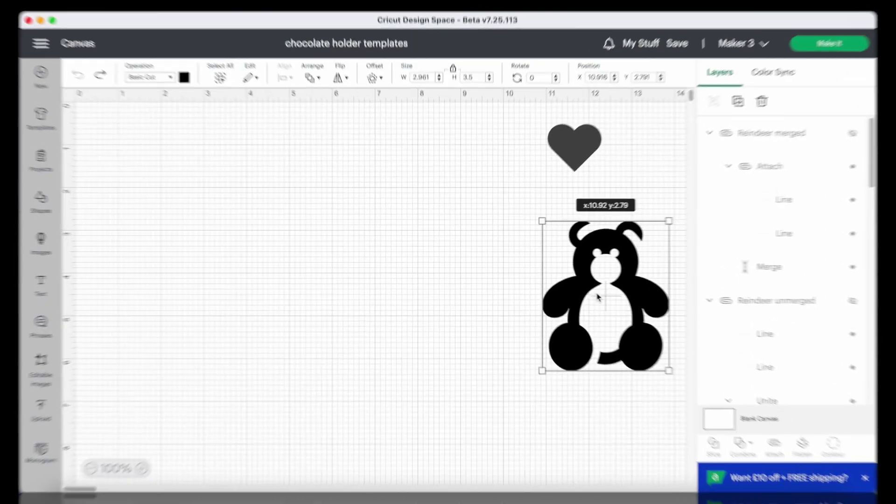
- Move the teddy bear to about X 4.53, Y 3.39 and bring the heart down beside it
left_click_drag(596, 293, 508, 302)
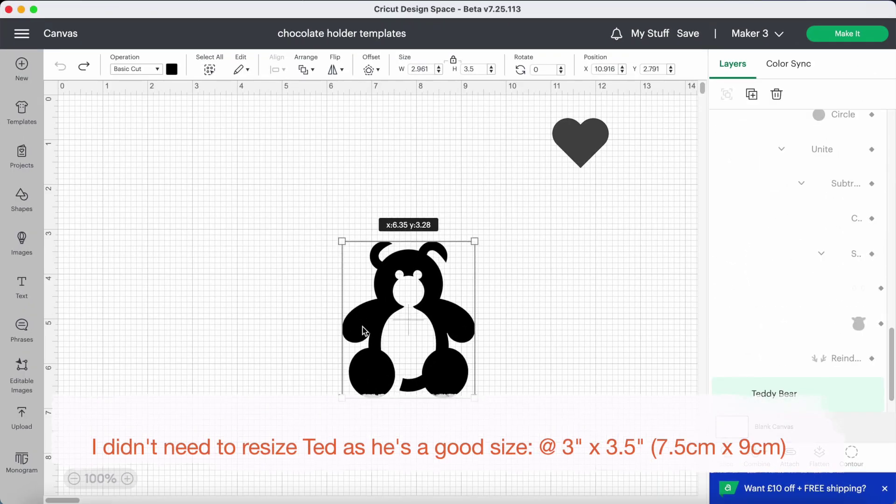
left_click_drag(365, 330, 283, 335)
left_click(592, 144)
left_click_drag(593, 144, 481, 332)
- Duplicate the teddy bear, flip the copy horizontally and lay it over the original
left_click(350, 328)
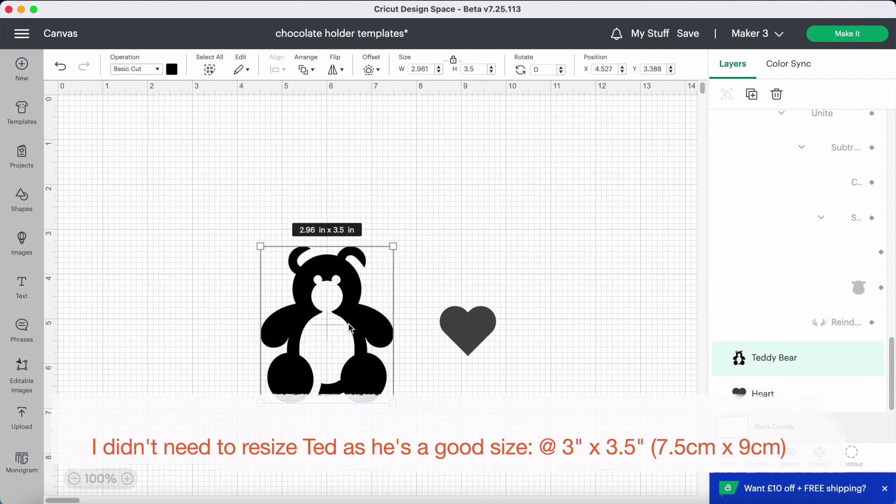
left_click(752, 94)
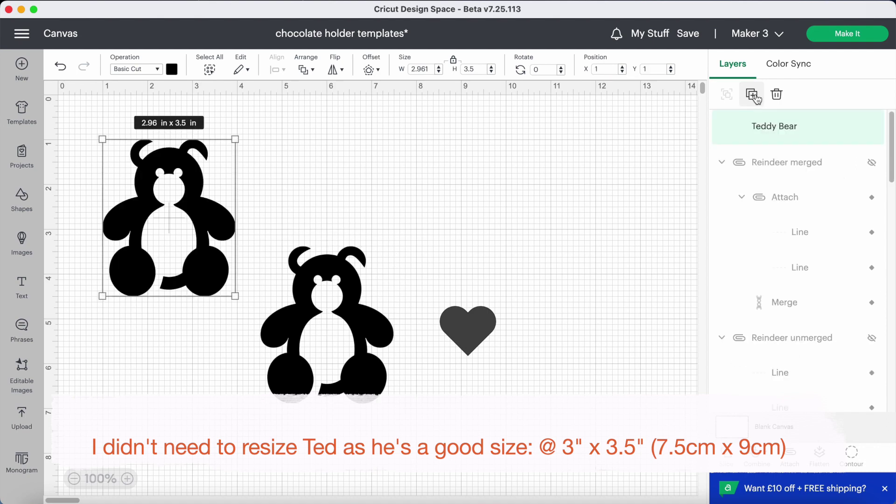
left_click(335, 70)
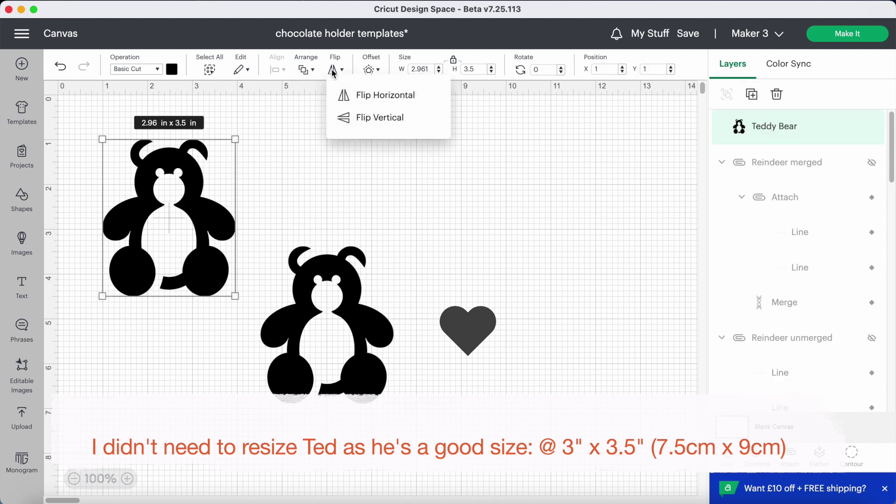
left_click(349, 96)
left_click_drag(182, 184, 338, 290)
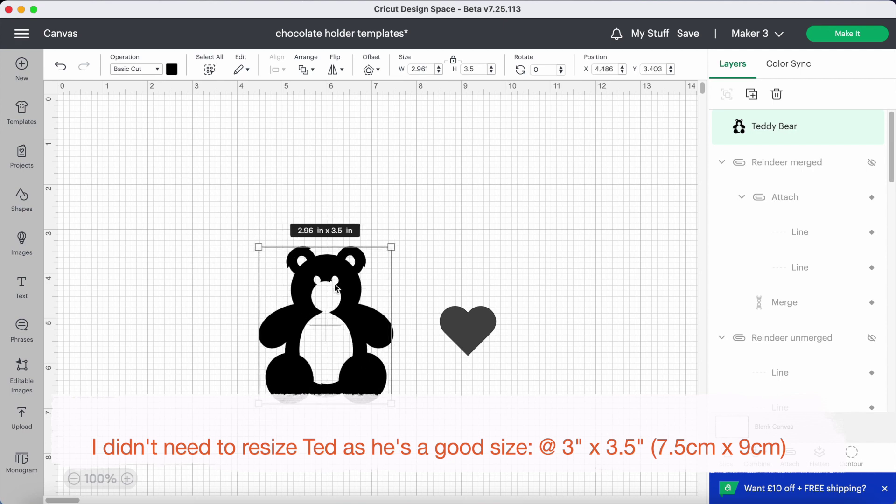
left_click_drag(330, 195, 330, 299)
- Center the original and flipped bears on each other and weld them into one symmetrical shape
left_click(276, 69)
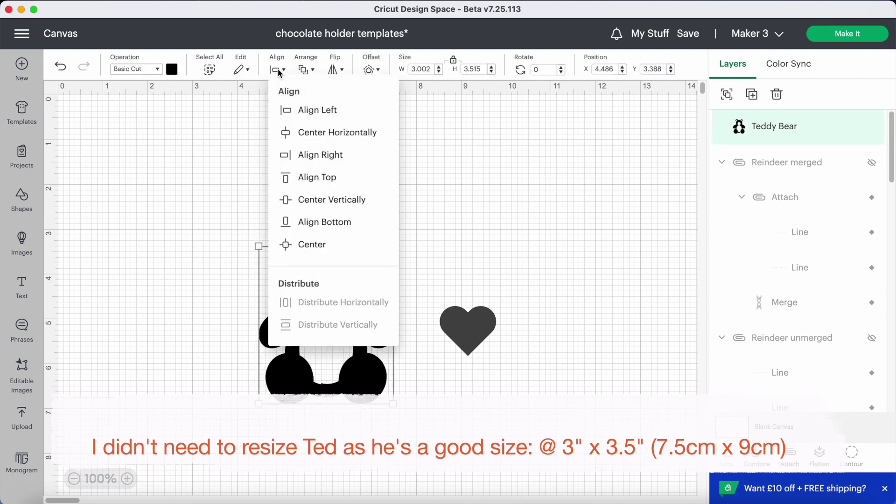
left_click(310, 244)
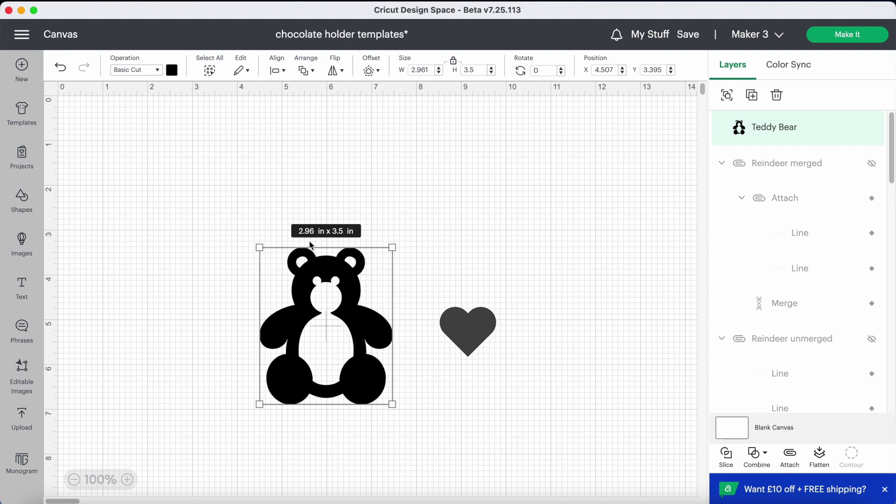
left_click(755, 457)
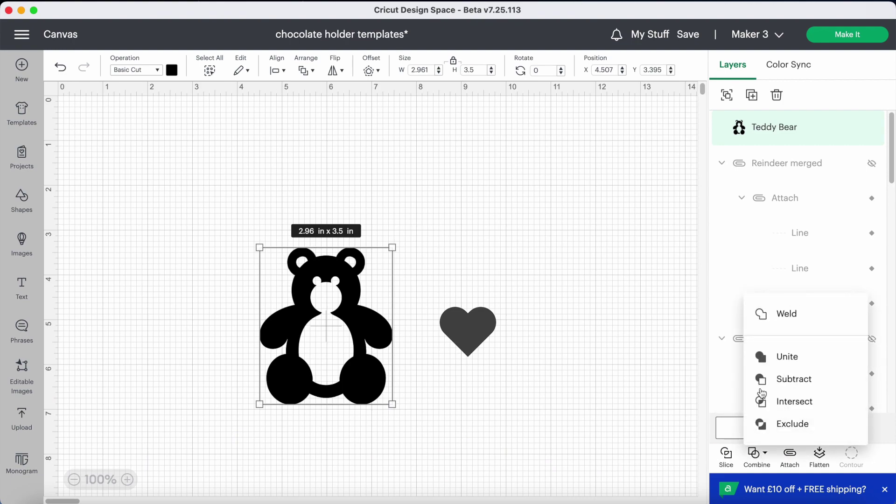
left_click(770, 323)
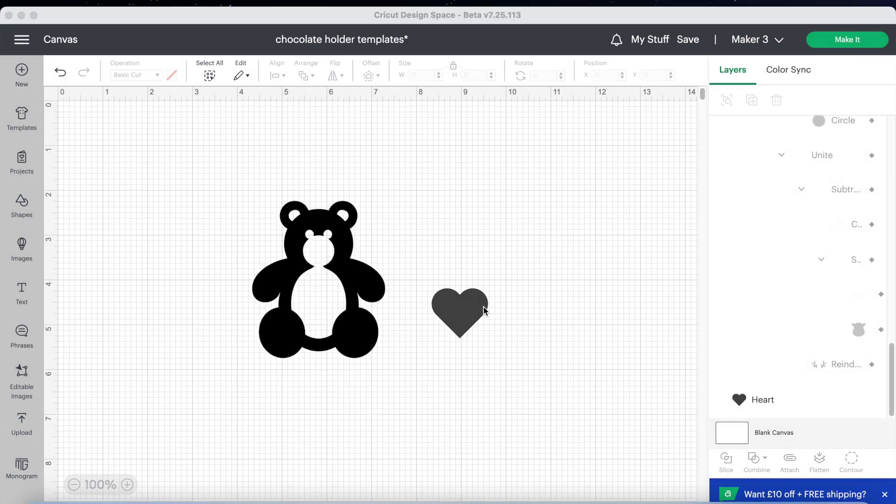
- Try rounded-corner offsets around the heart at distances including 0.125 and 0.194 inches
left_click(460, 313)
left_click(461, 313)
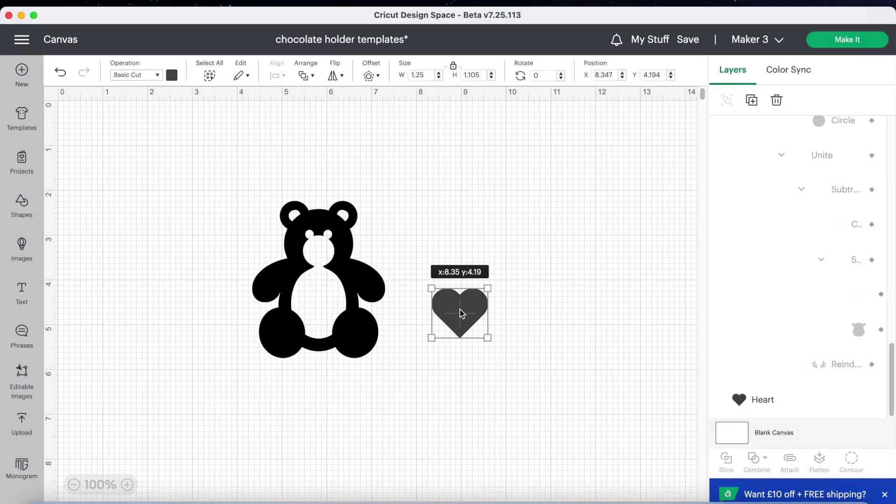
left_click(378, 79)
left_click(438, 150)
type("0.125")
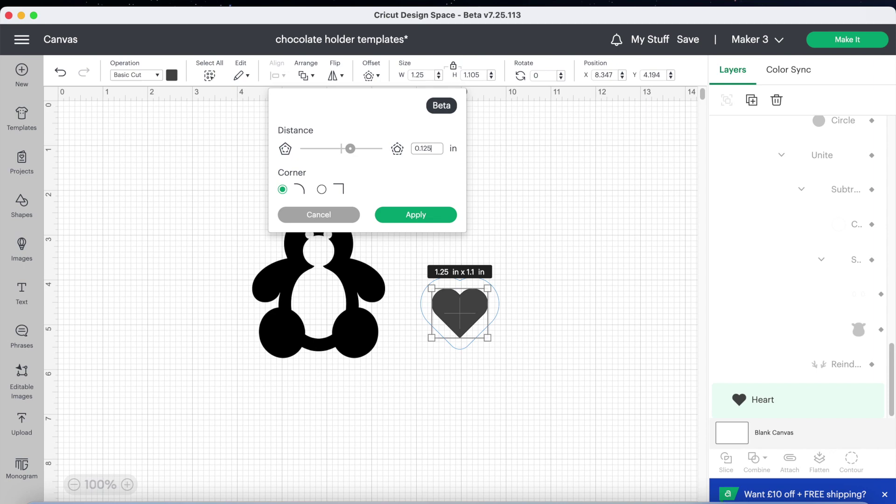
left_click(436, 148)
left_click_drag(352, 152, 349, 152)
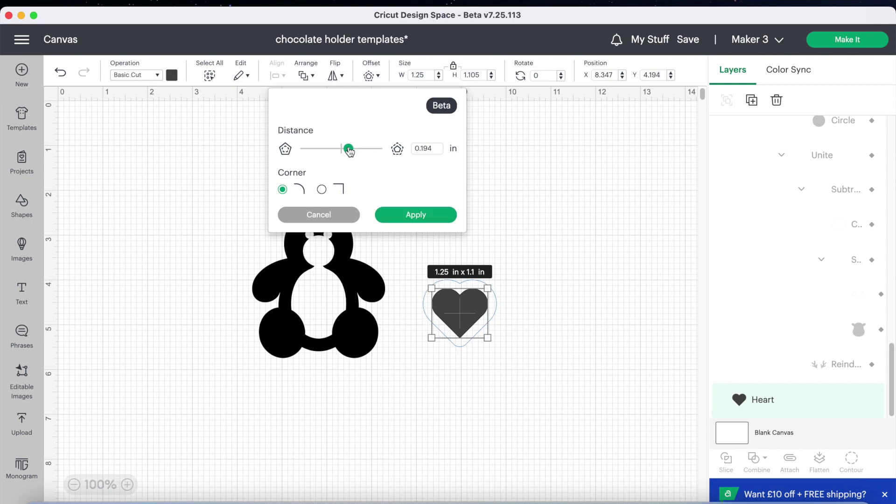
left_click_drag(349, 152, 348, 152)
left_click(435, 152)
key("super+z")
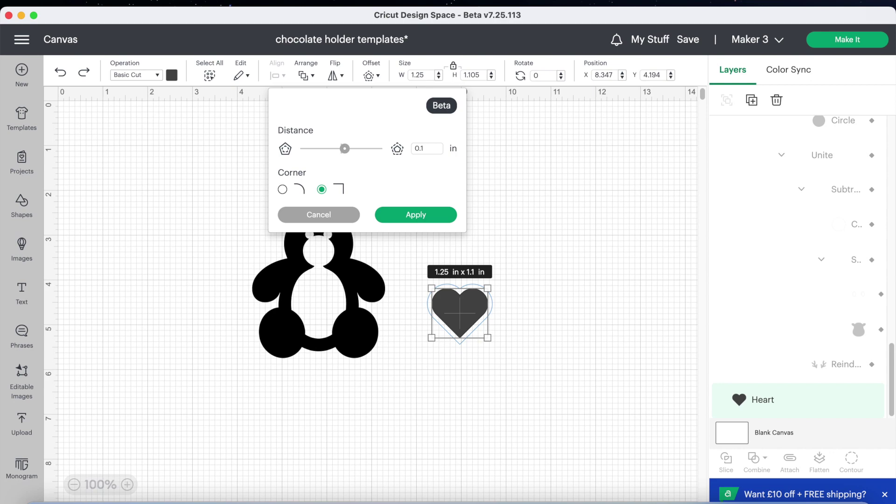
- Apply a square-cornered offset of 0.115 inches around the heart
left_click(434, 150)
type("15")
key("Return")
left_click(415, 215)
left_click(515, 247)
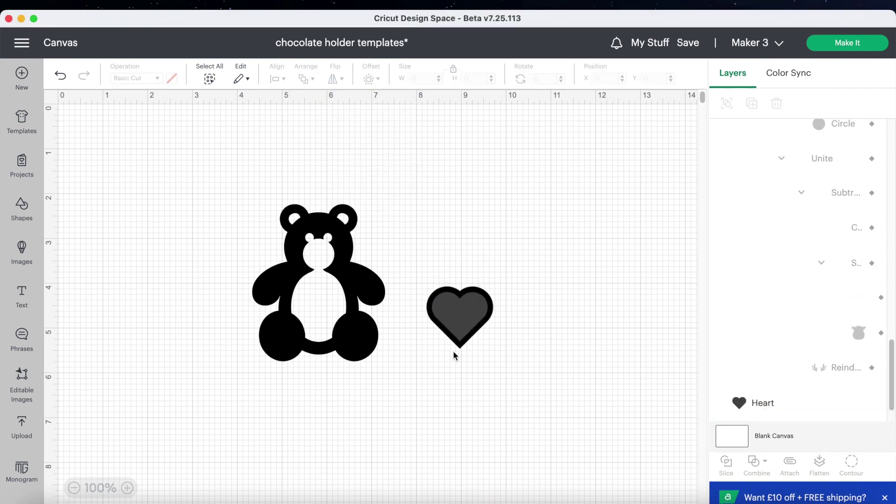
- Subtract the heart from its offset to leave an outline, and color the outline red
left_click_drag(527, 252, 470, 330)
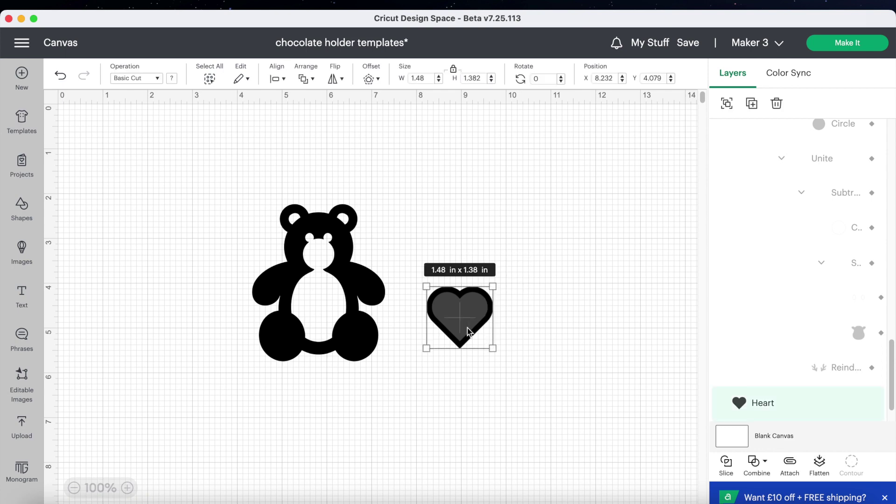
left_click(759, 465)
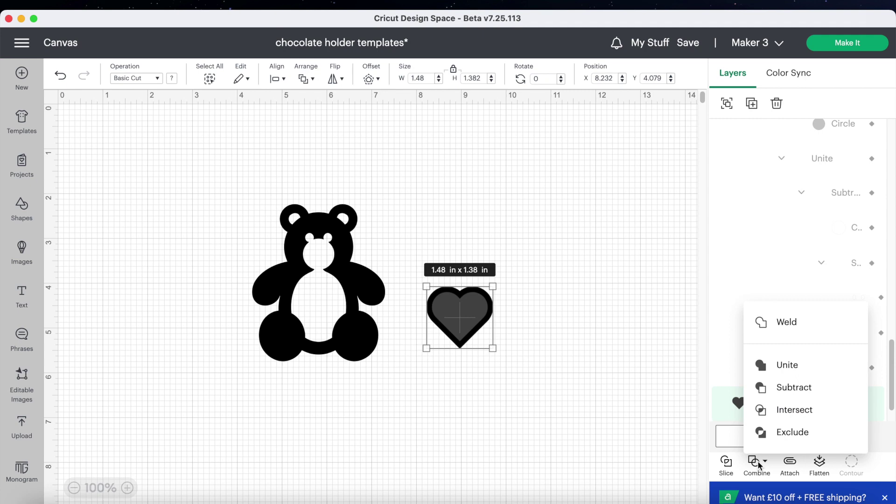
left_click(590, 368)
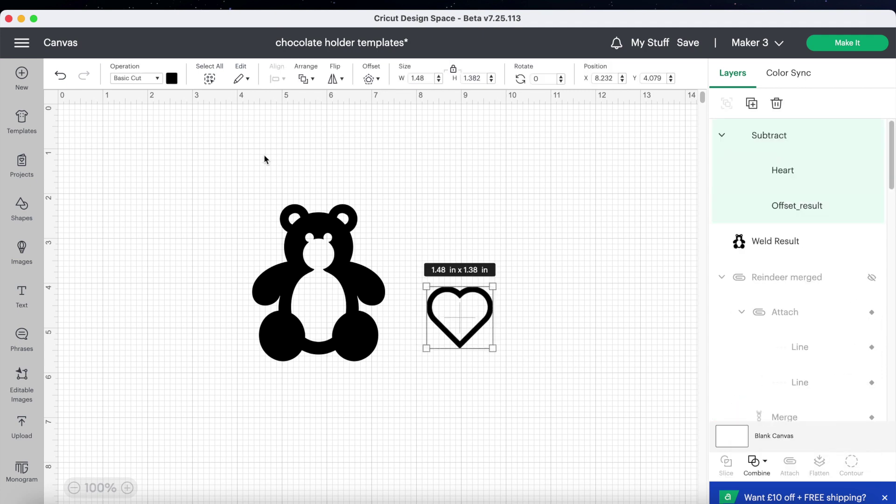
left_click(172, 79)
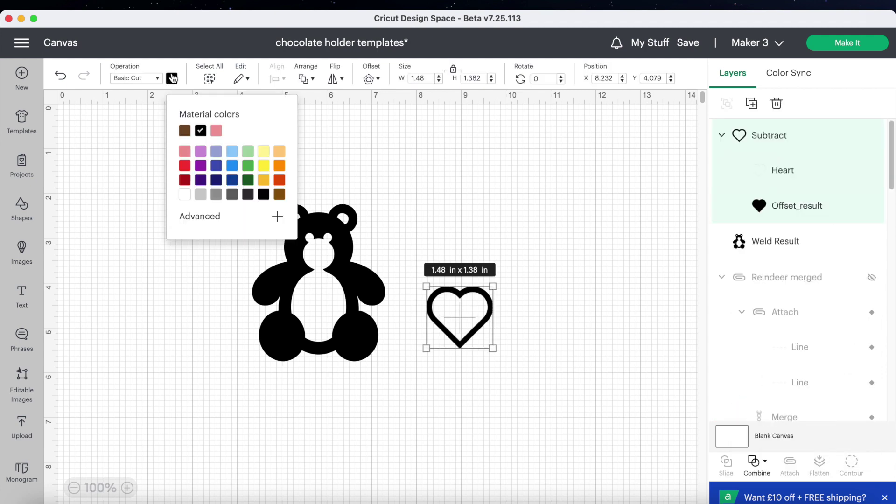
left_click(185, 165)
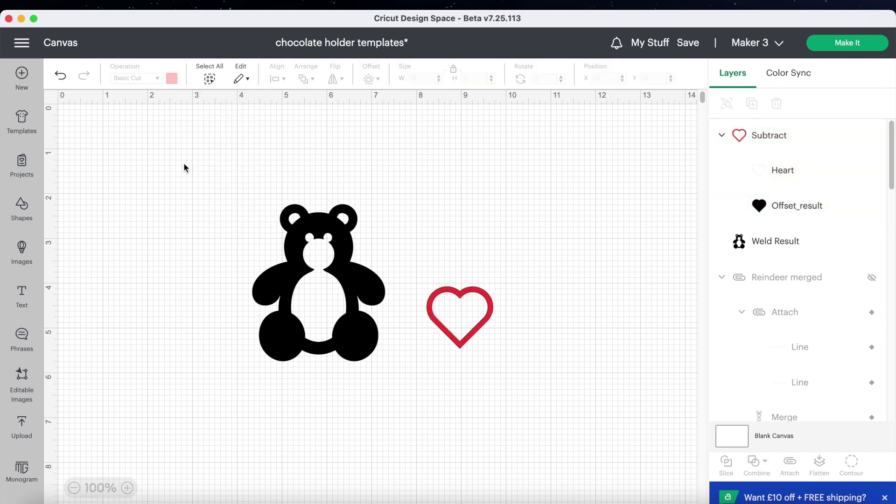
- Move the red heart outline onto the bear's tummy at about X 5.07, Y 4
left_click(464, 306)
left_click(306, 80)
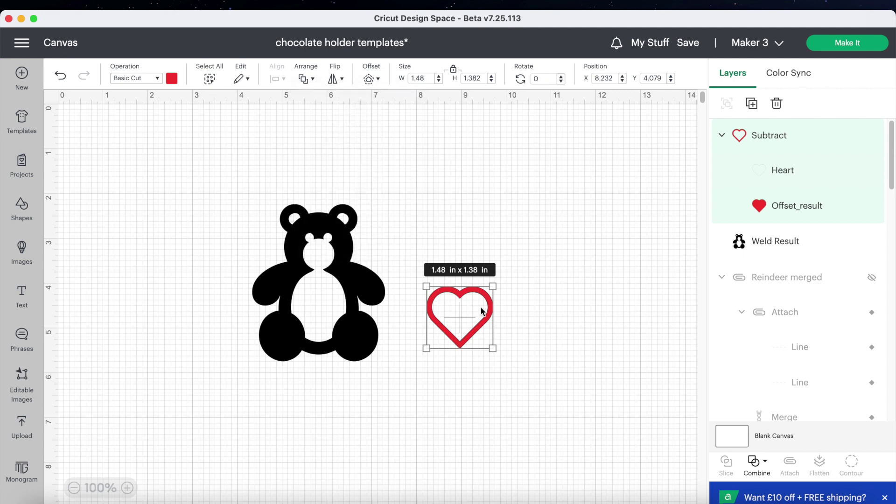
left_click_drag(482, 312, 339, 307)
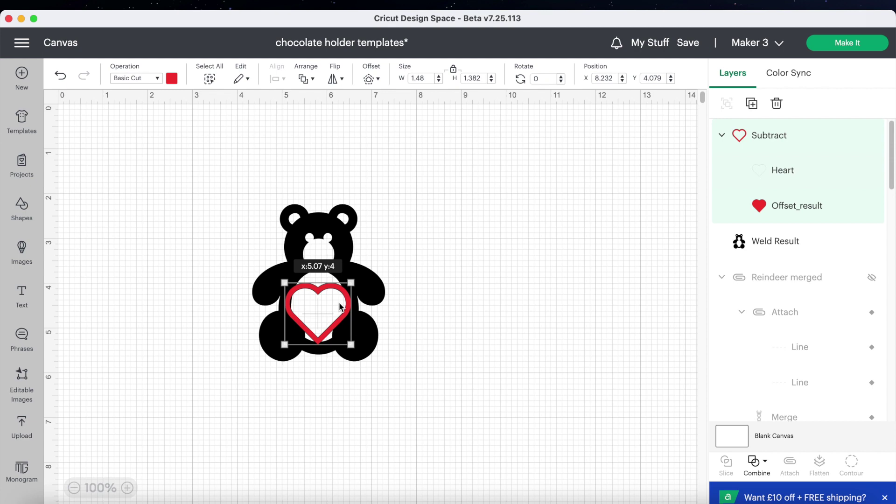
left_click_drag(340, 306, 340, 307)
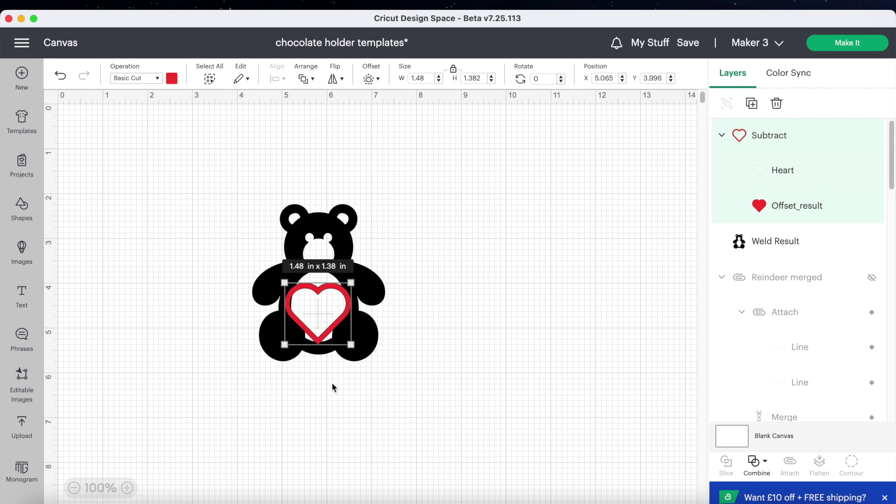
- Center the heart outline horizontally on the bear
left_click_drag(332, 383, 282, 108)
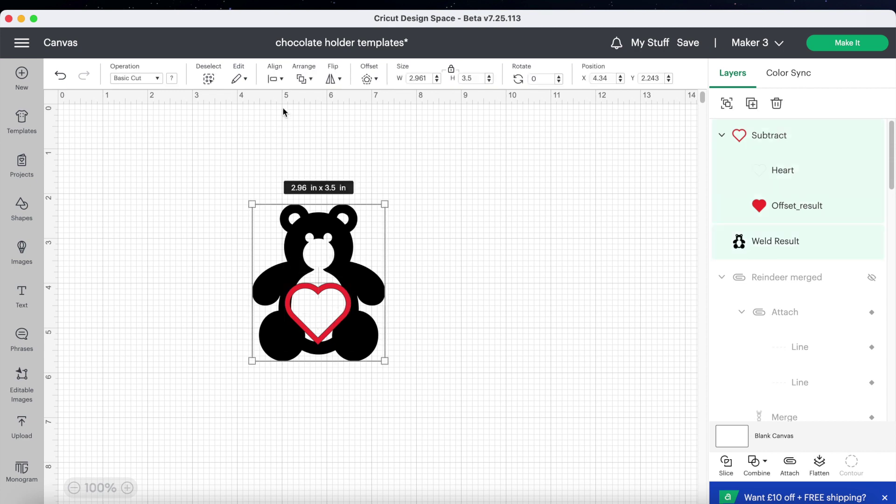
left_click(276, 79)
left_click(334, 142)
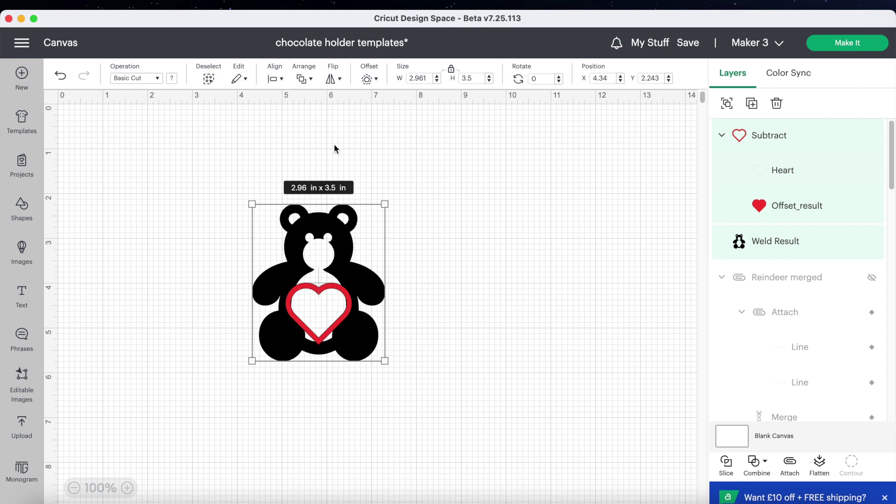
- Unite the heart outline with the teddy bear
left_click(471, 206)
left_click_drag(470, 204, 338, 355)
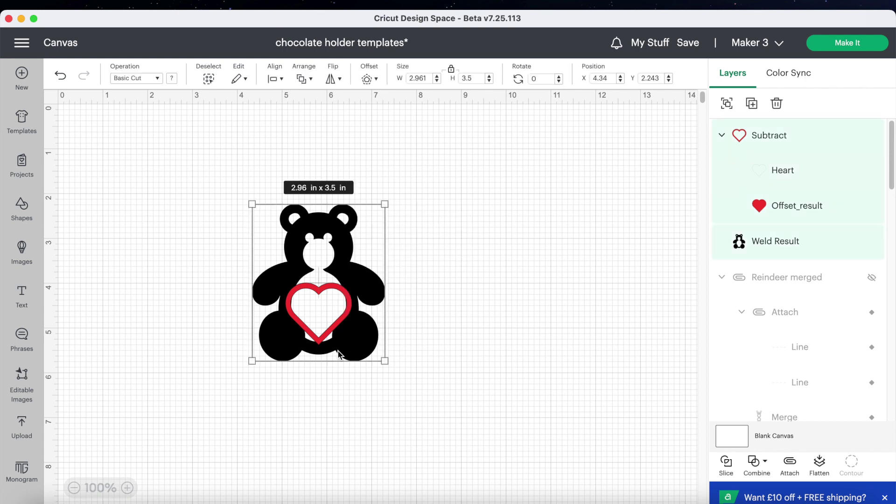
left_click(753, 463)
left_click(782, 327)
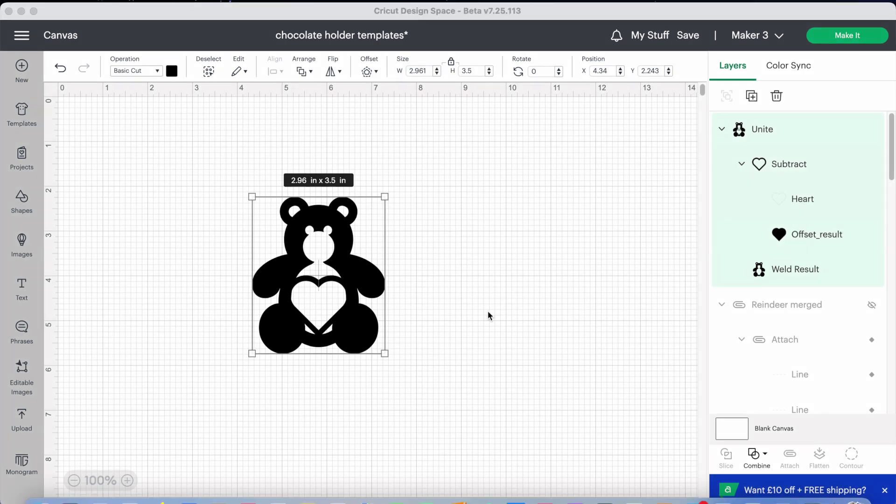
- Place a square beside the bear and stretch it, with proportions unlocked, into a rectangle about 3.92 by 1.06 inches
left_click(753, 97)
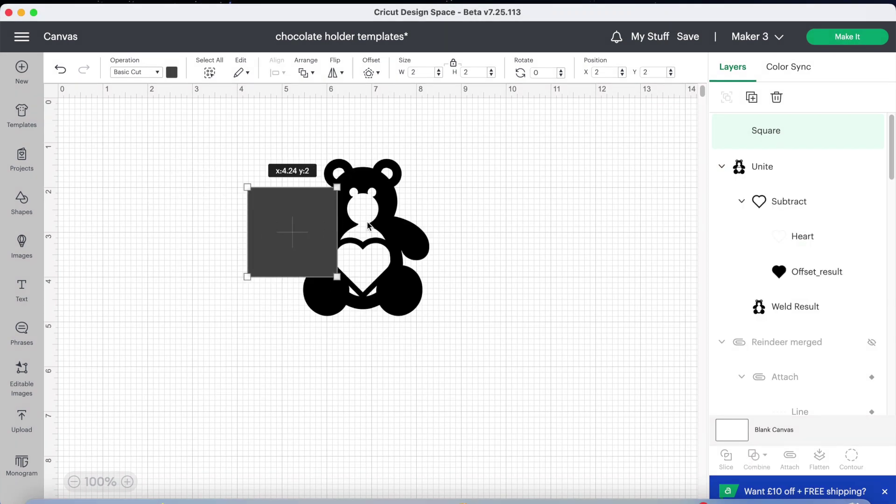
left_click_drag(298, 231, 524, 224)
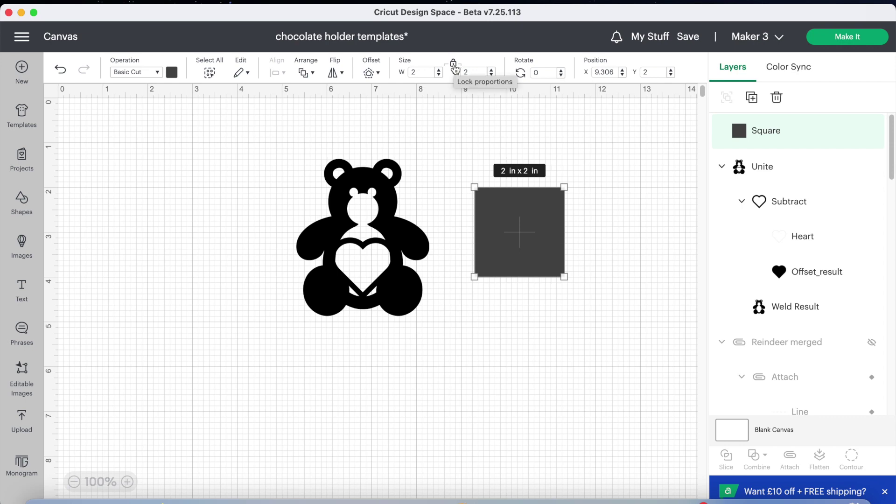
left_click(454, 65)
left_click_drag(567, 277, 652, 234)
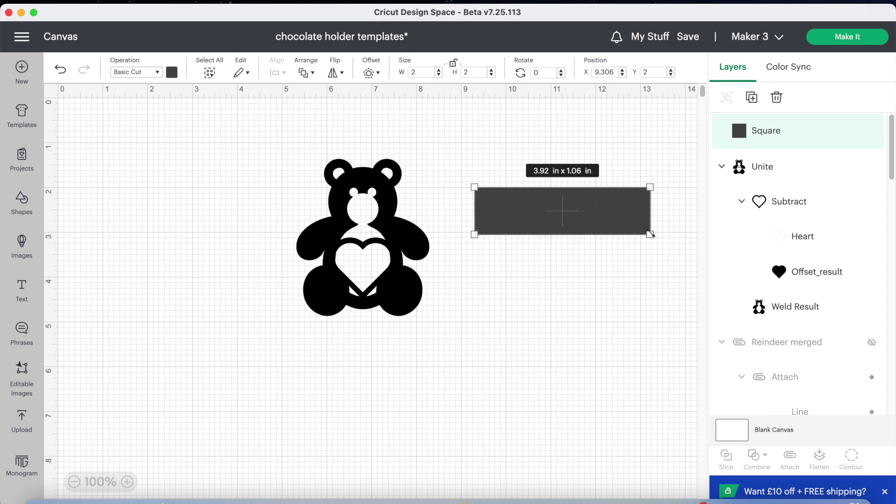
- Position the rectangle over the bottom of the bear's feet at about X 5.19, Y 4.54, and subtract it from the bear
left_click_drag(604, 214, 422, 330)
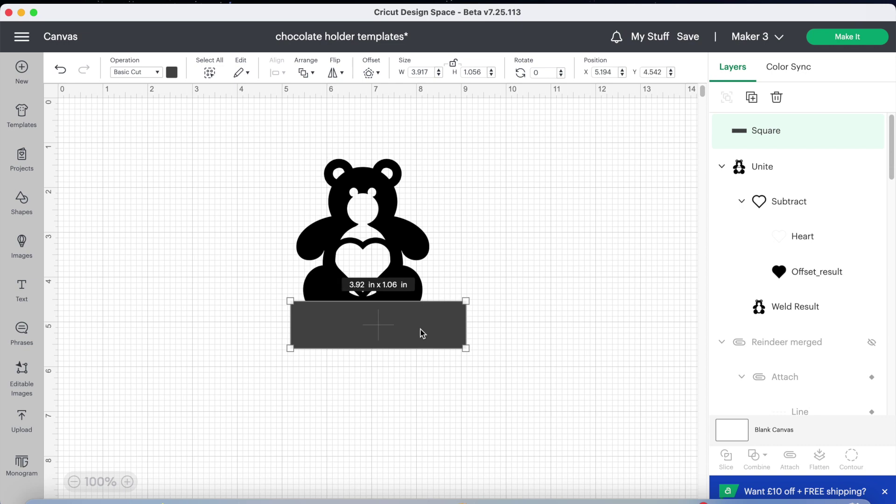
left_click_drag(467, 254, 413, 336)
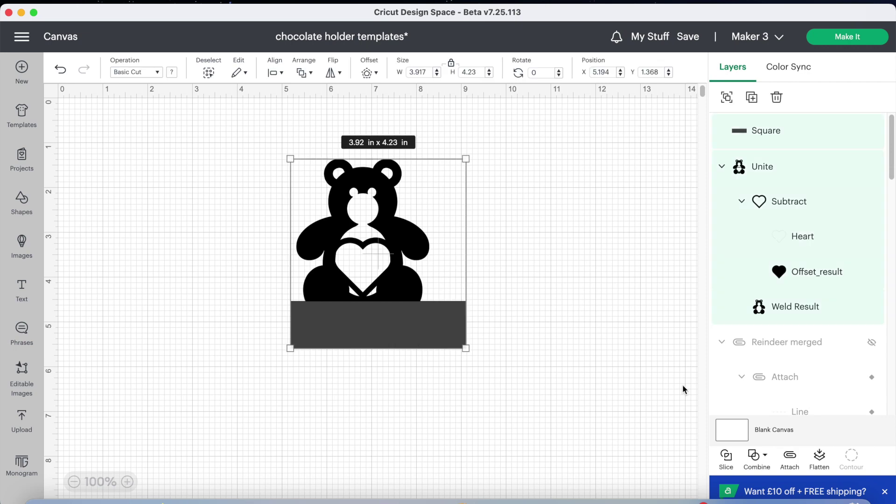
left_click(762, 464)
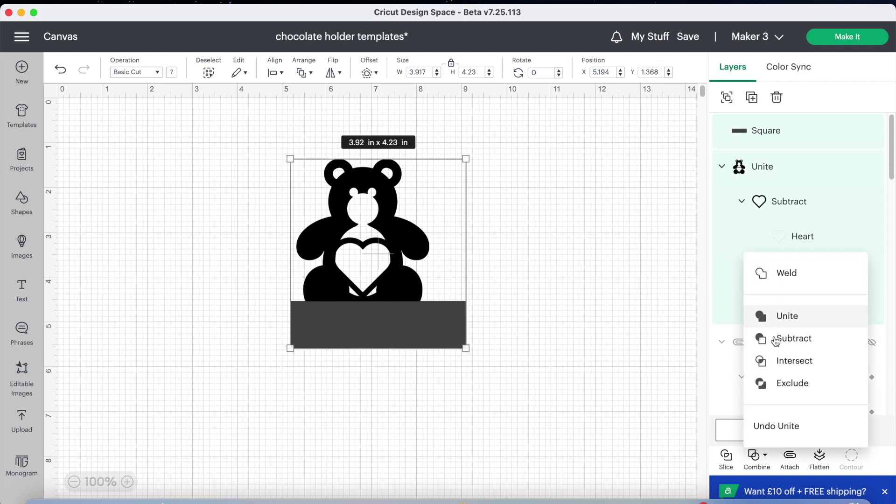
left_click(626, 371)
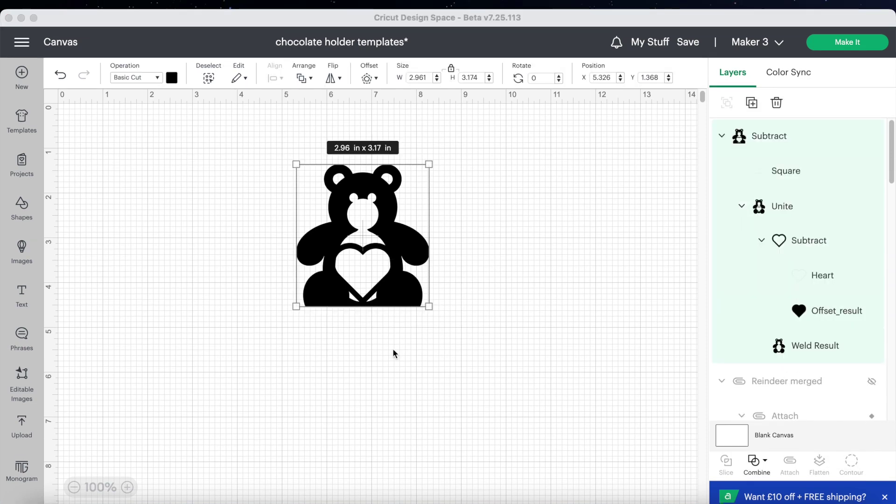
- Add a vertically flipped copy of the flat-bottomed bear and stack both bears base to base along the canvas's left edge with a gap between
left_click(753, 106)
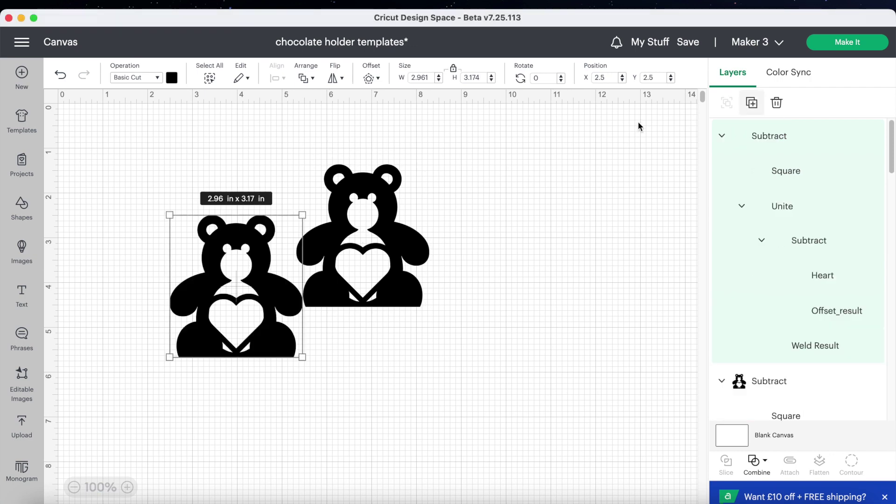
left_click(338, 80)
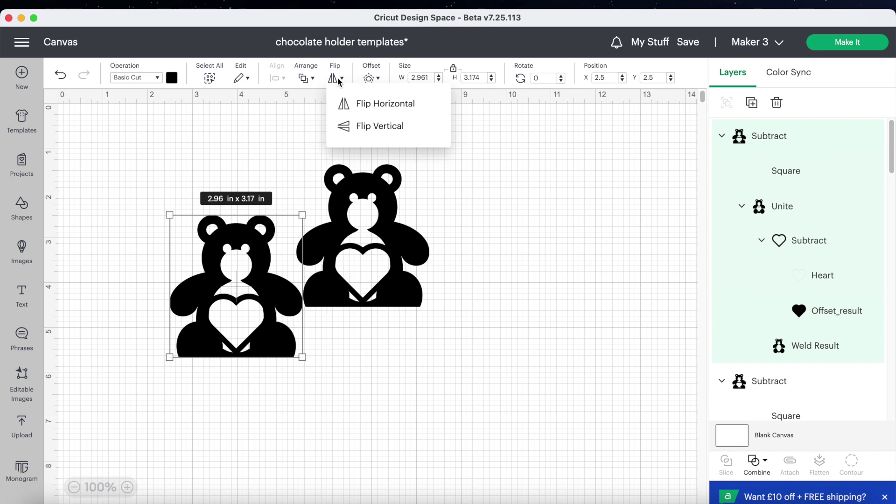
left_click(344, 124)
left_click_drag(250, 222, 378, 335)
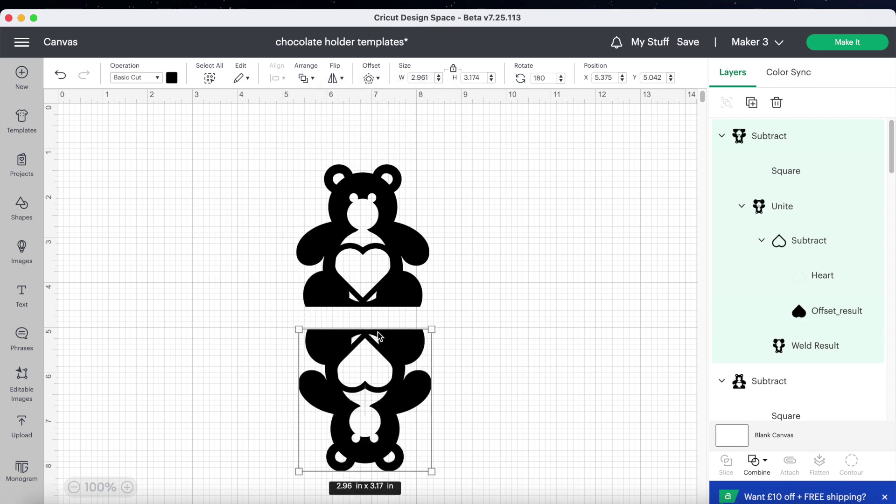
left_click_drag(364, 265, 125, 255)
left_click_drag(336, 370, 96, 370)
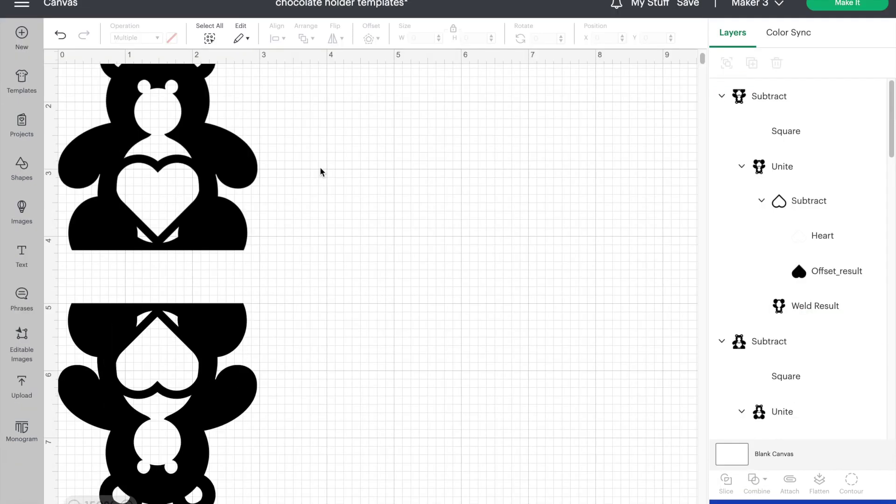
- Place a square beside the bears and set its height to 0.75 inches with proportions unlocked
left_click(21, 168)
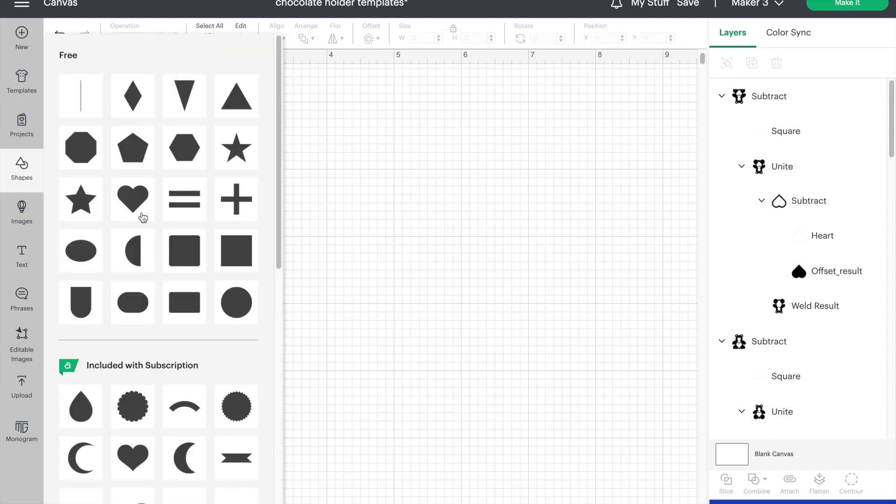
left_click(242, 257)
left_click_drag(154, 161, 344, 194)
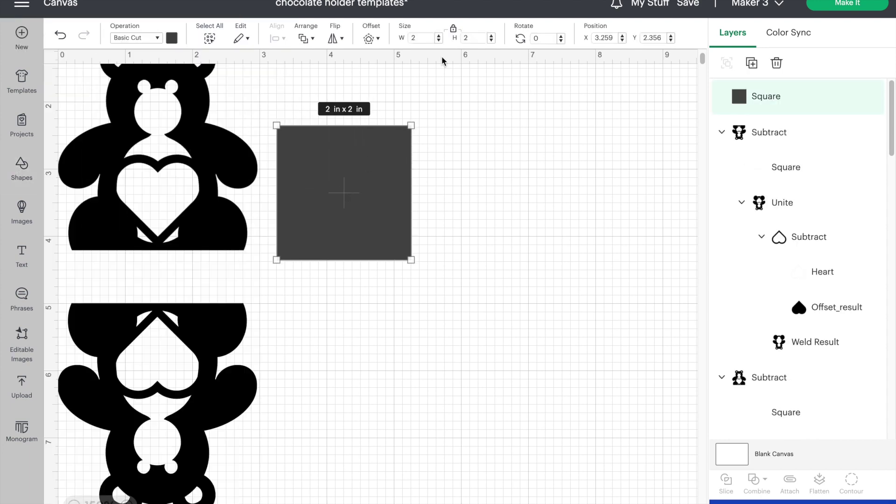
left_click(454, 31)
left_click(425, 38)
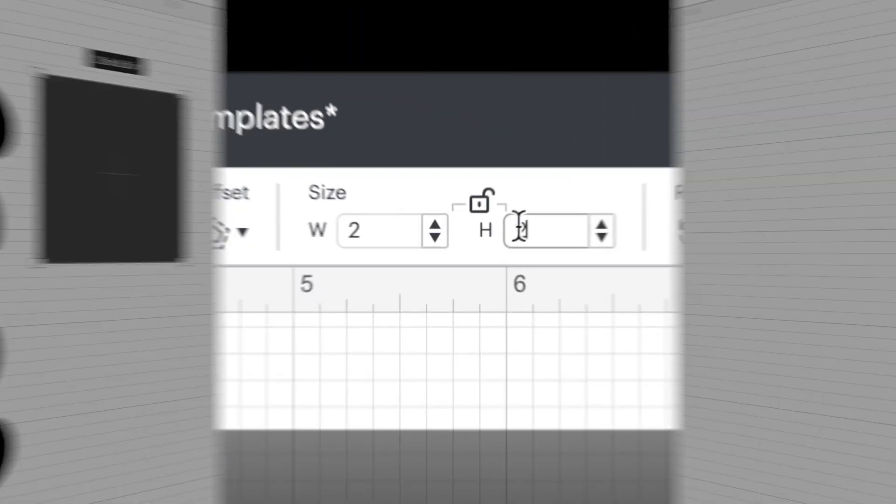
double_click(463, 37)
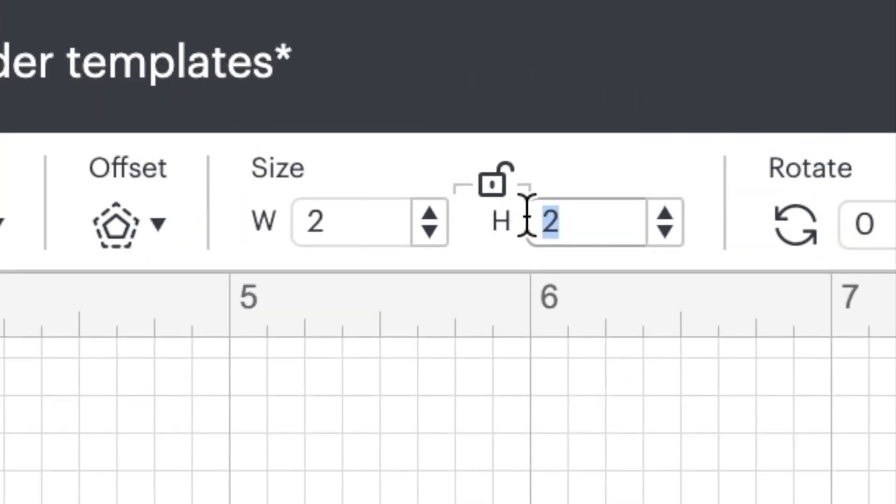
type("0.75")
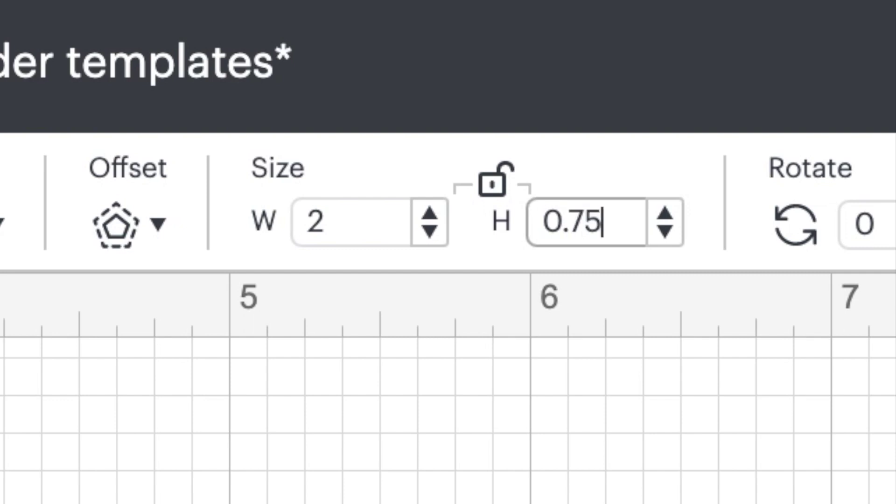
key("Return")
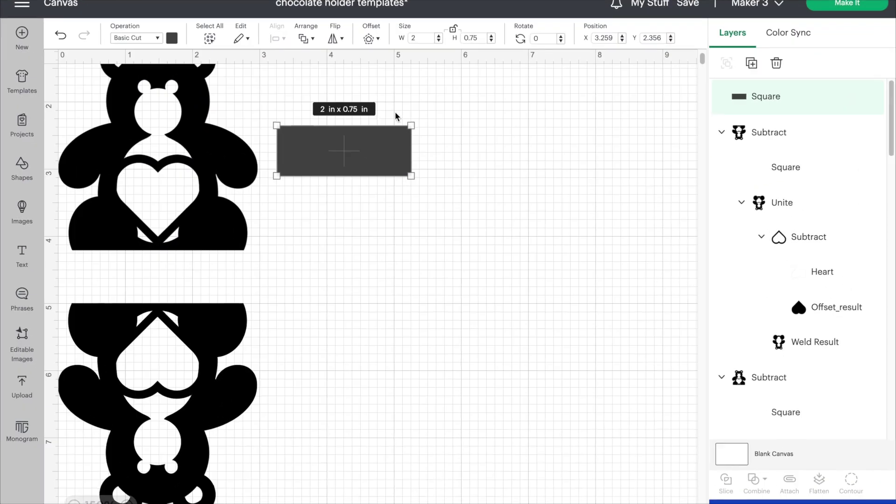
- Fit the rectangle between the two bears' bases and set its size to 2.545 by 0.75 inches
left_click_drag(362, 138, 157, 260)
left_click_drag(206, 300, 243, 297)
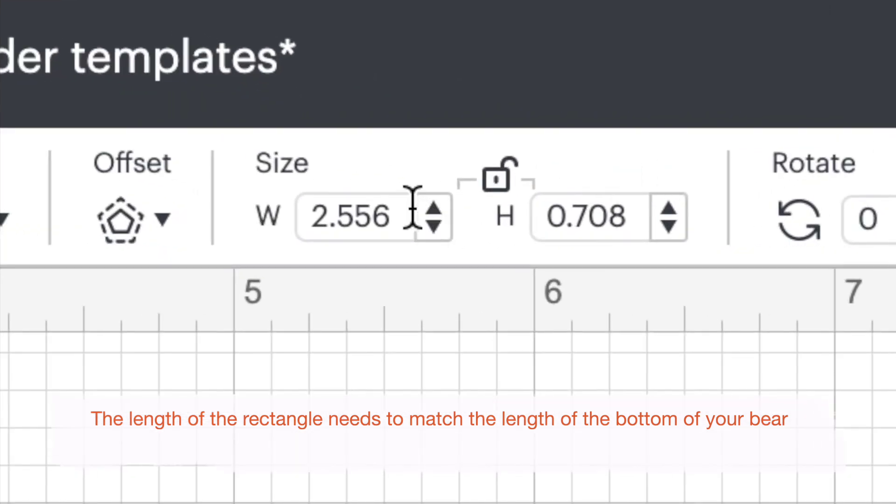
left_click(433, 37)
key("BackSpace")
key("BackSpace")
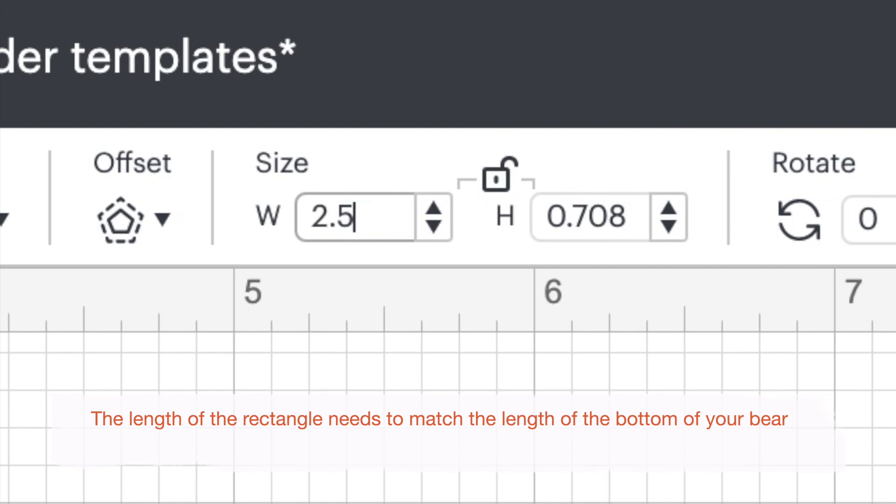
type("45")
left_click(628, 217)
key("BackSpace")
key("BackSpace")
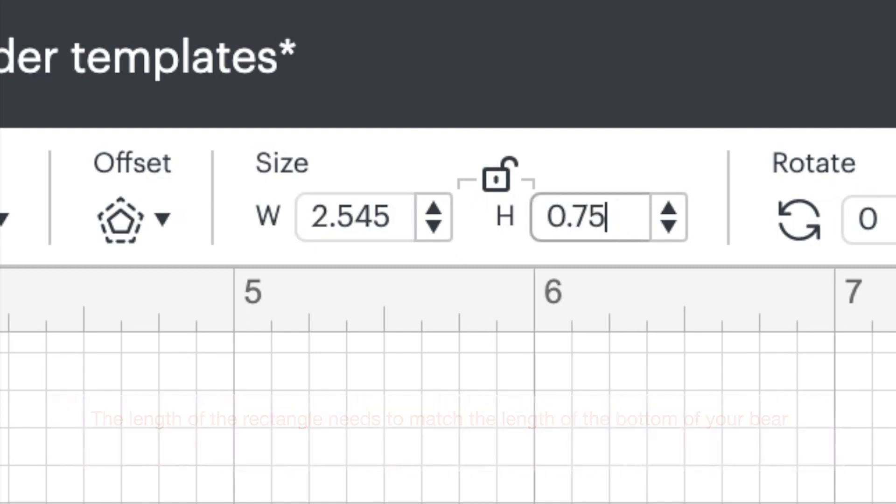
type("5")
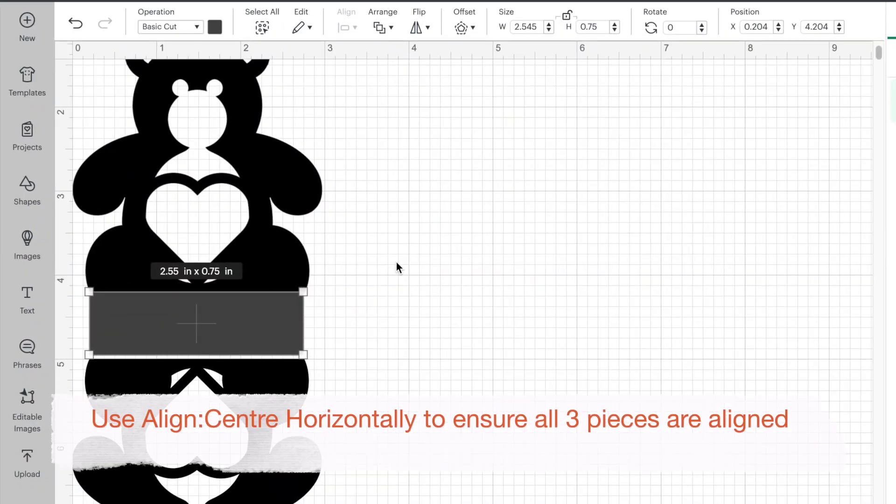
- Center the rectangle and both bears horizontally on one another
left_click(397, 262)
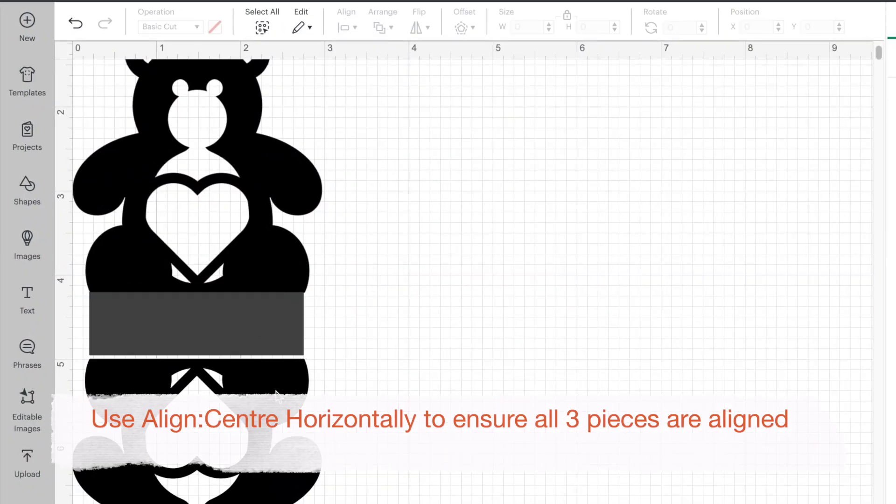
left_click_drag(358, 221, 230, 414)
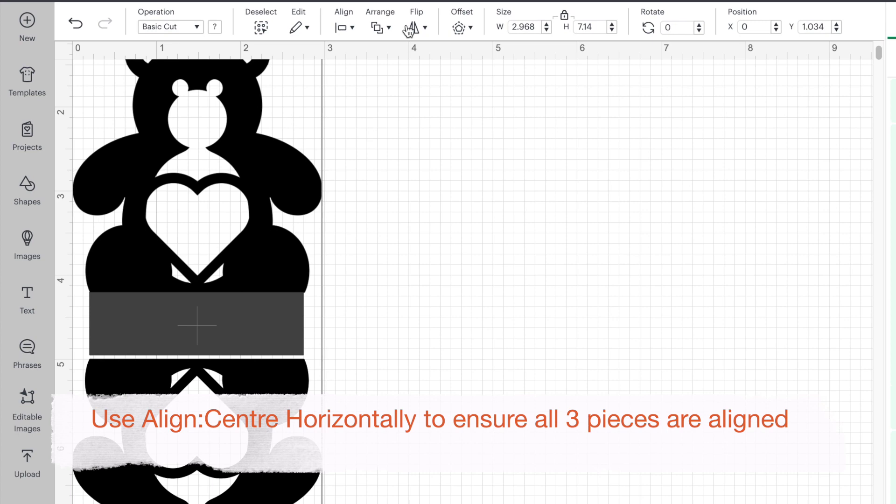
left_click(350, 28)
left_click(358, 108)
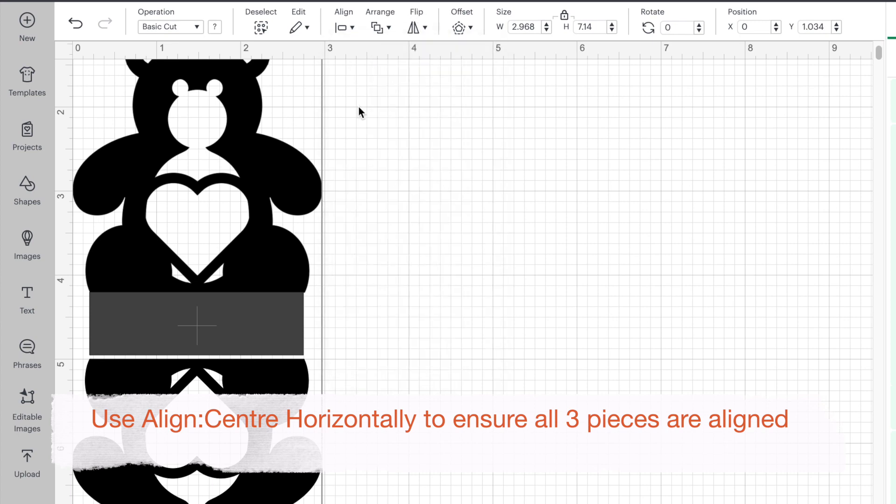
left_click(397, 262)
- Nudge the rectangle to about X 0.212, Y 4.218 and color it light yellow
left_click(274, 382)
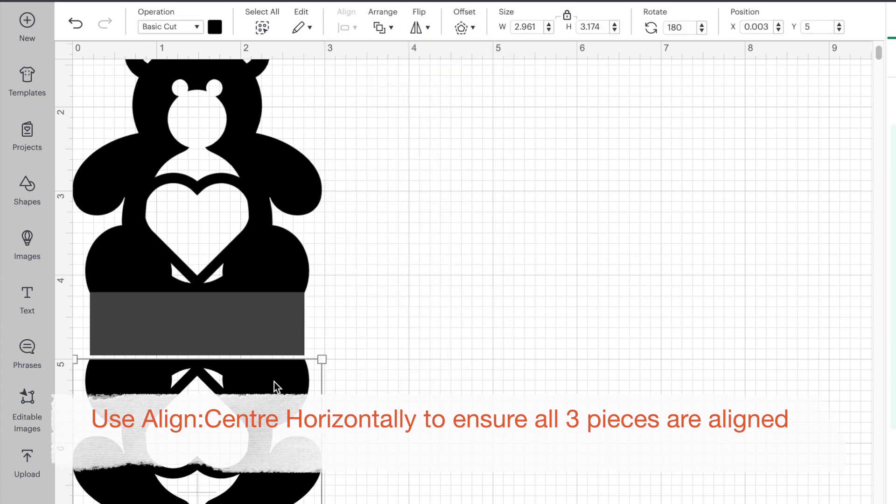
left_click_drag(281, 332, 280, 335)
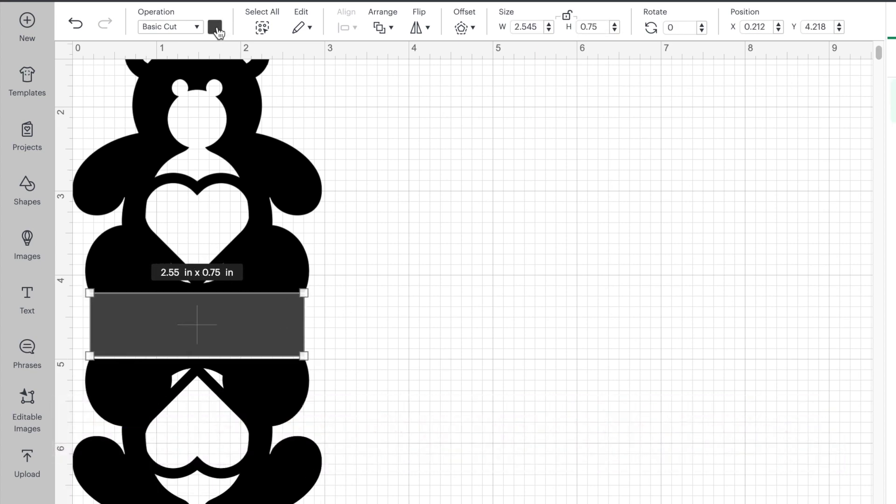
left_click(215, 27)
left_click(329, 118)
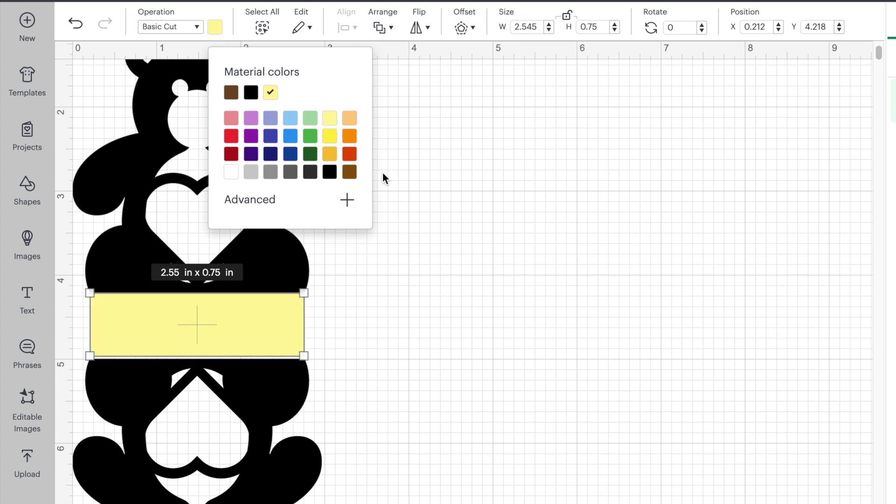
left_click(383, 172)
- Shift the yellow rectangle and the flipped bear upward to close the gaps between the pieces
left_click_drag(284, 299, 280, 307)
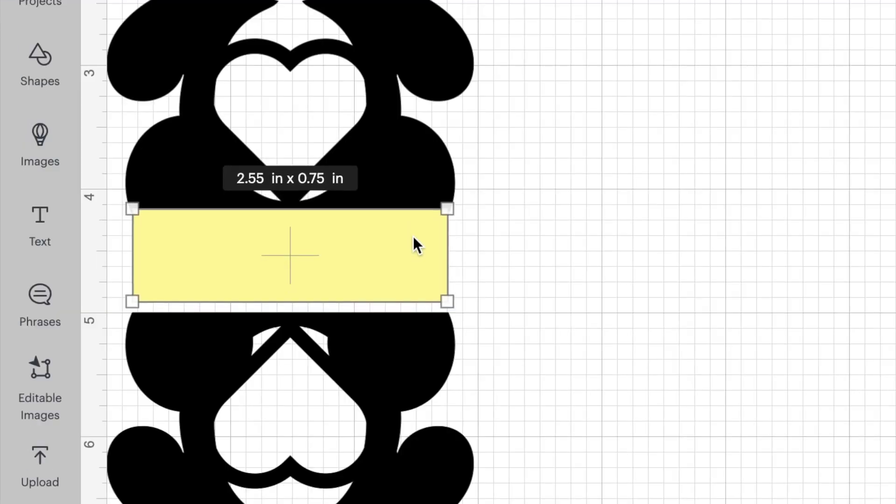
left_click(263, 386)
left_click_drag(389, 352, 389, 333)
- Unite the rectangle with both bears and color the combined shape light yellow
left_click(544, 275)
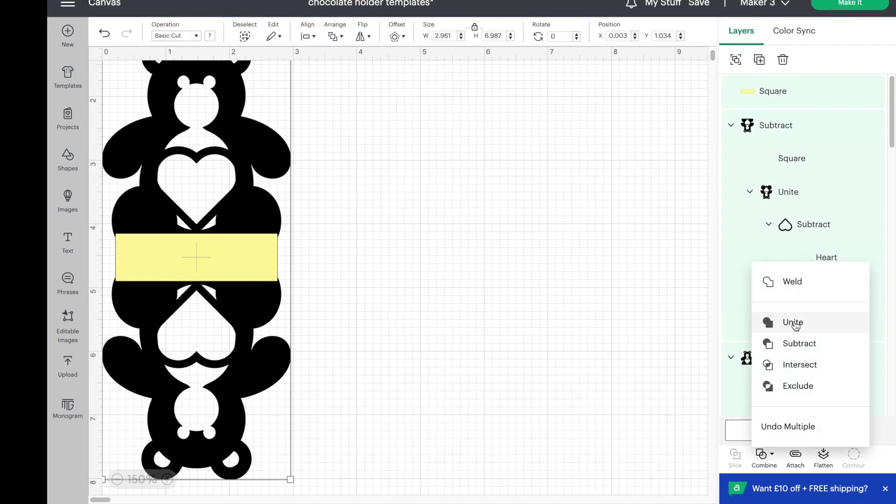
left_click(793, 323)
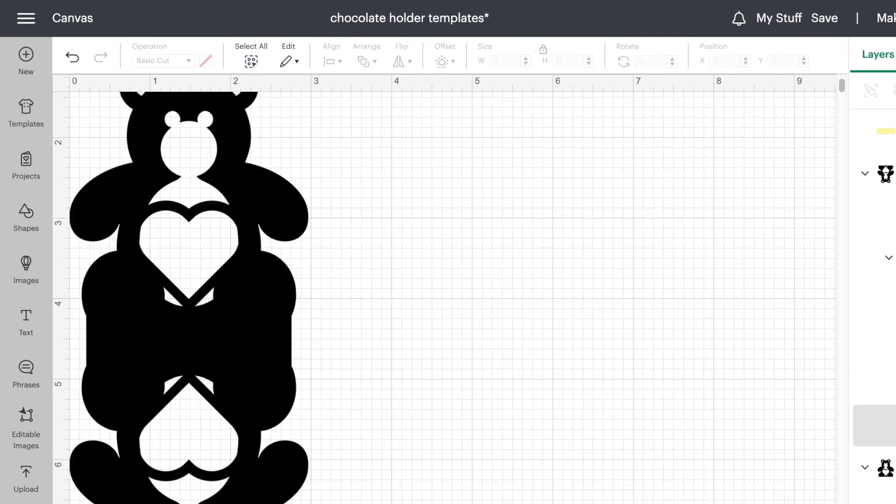
left_click(189, 340)
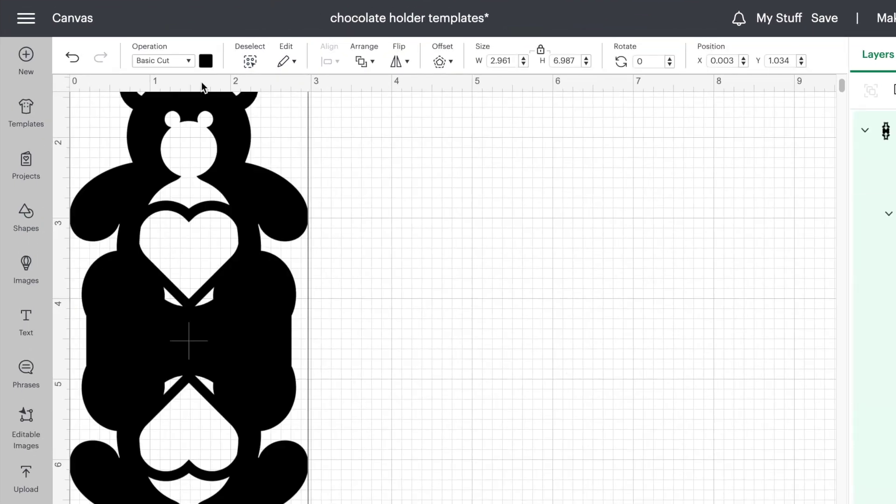
left_click(205, 61)
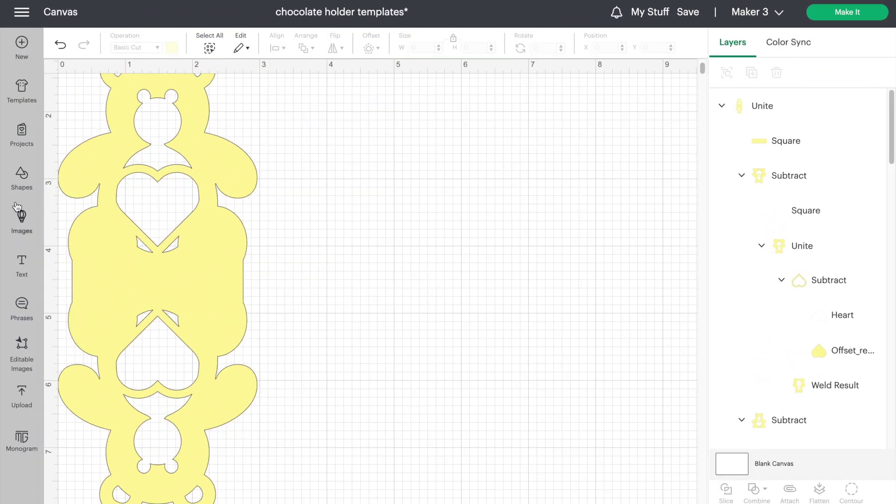
- Add a score line 2.545 inches long, rotated 90 degrees, and place it across the upper edge of the holder's base
left_click(21, 182)
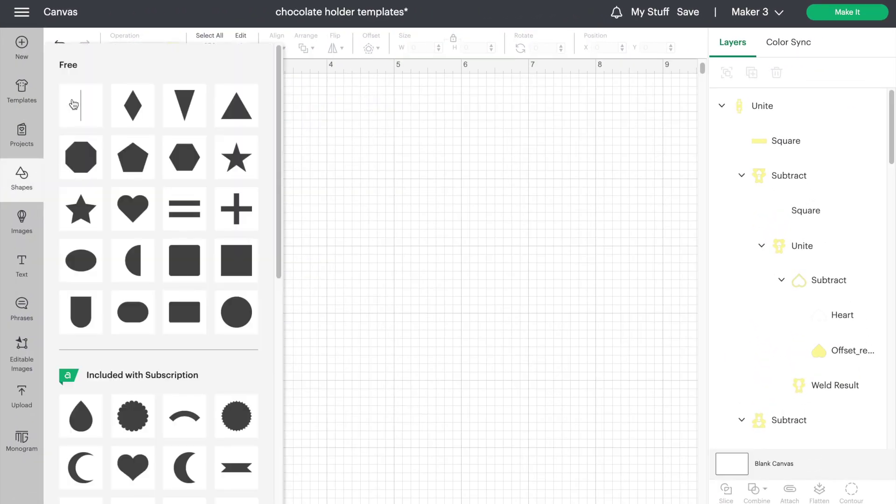
left_click(72, 103)
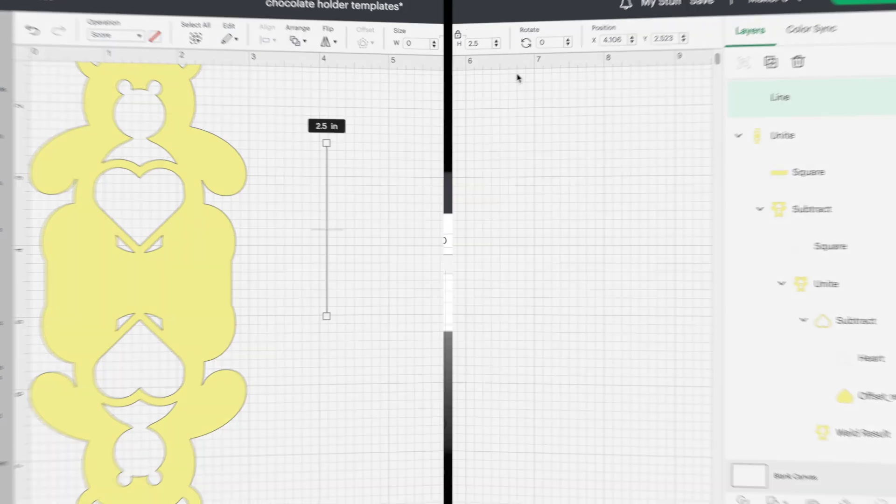
left_click_drag(543, 47, 530, 51)
type("90")
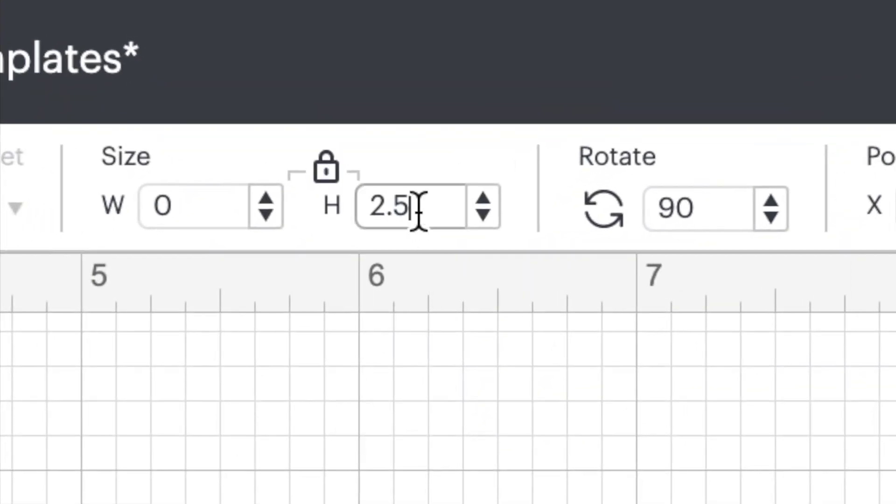
type("2.54")
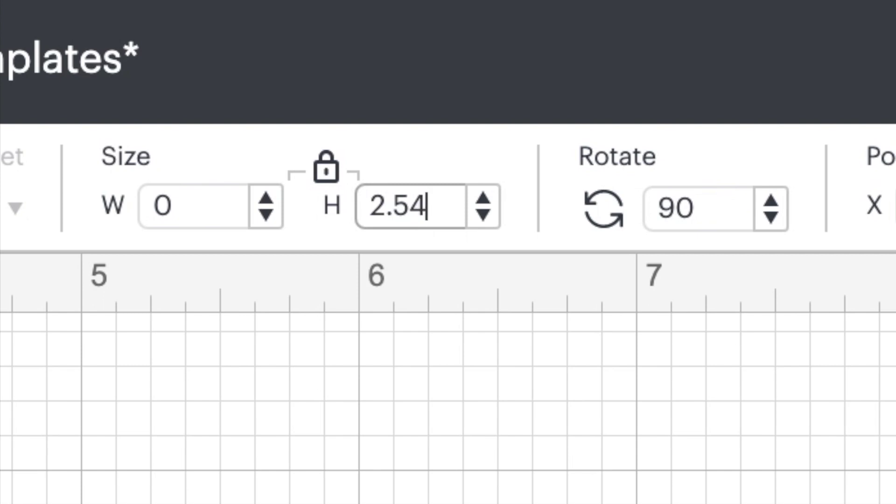
type("5")
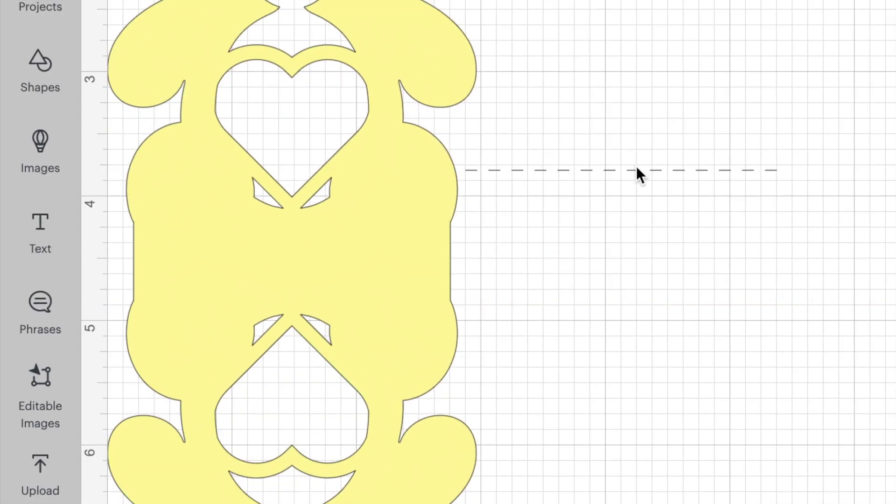
left_click_drag(636, 167, 312, 223)
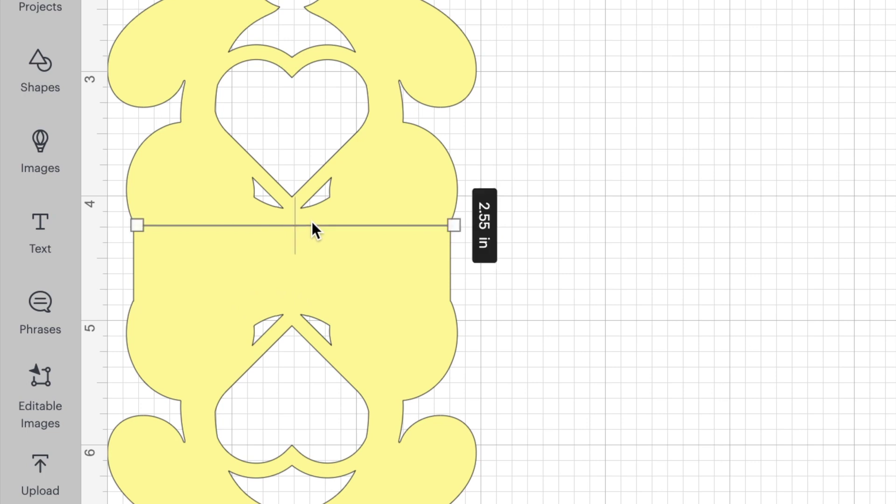
- Place a copy of the score line across the lower edge of the holder's base and attach the two score lines together
left_click_drag(312, 223, 312, 223)
left_click_drag(493, 8, 383, 293)
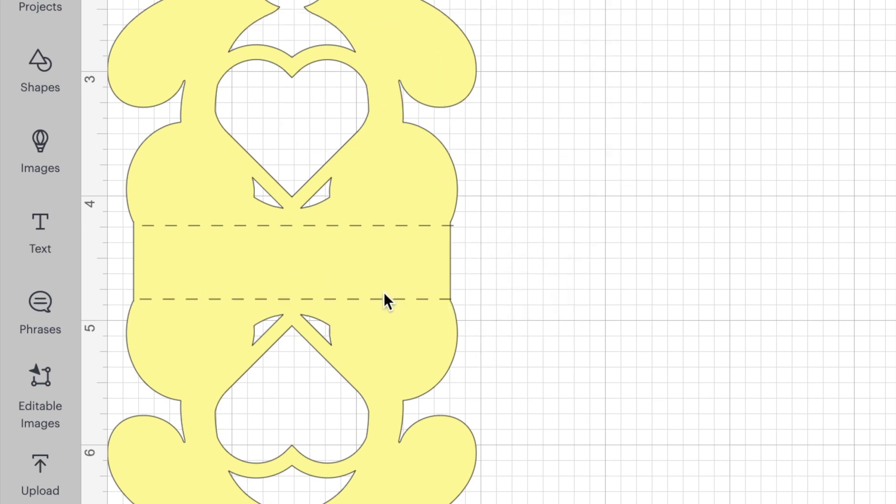
left_click(405, 227)
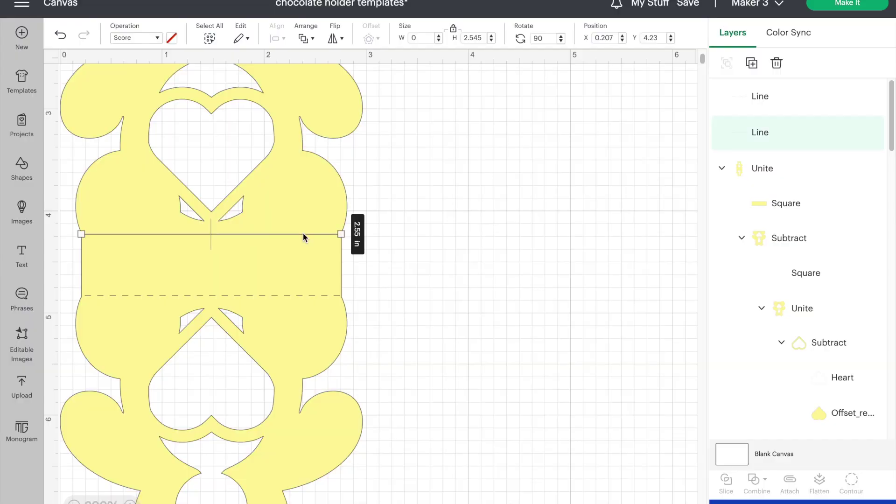
left_click(298, 295, "shift")
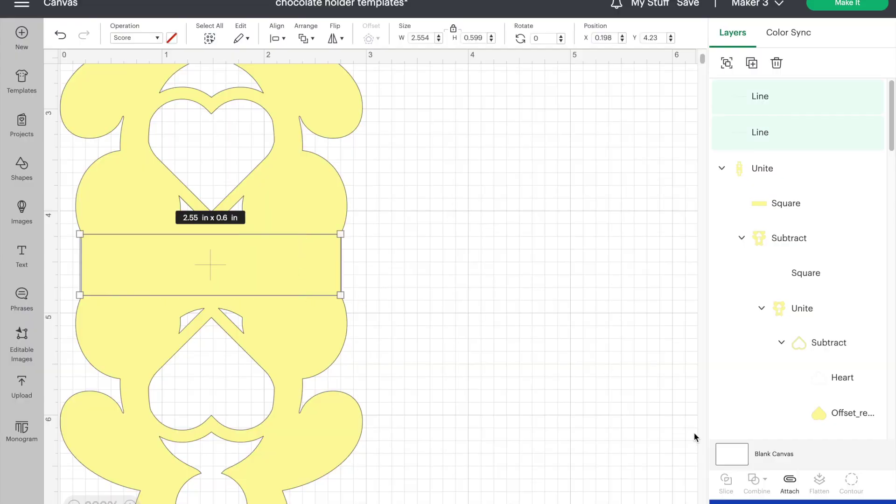
left_click(790, 482)
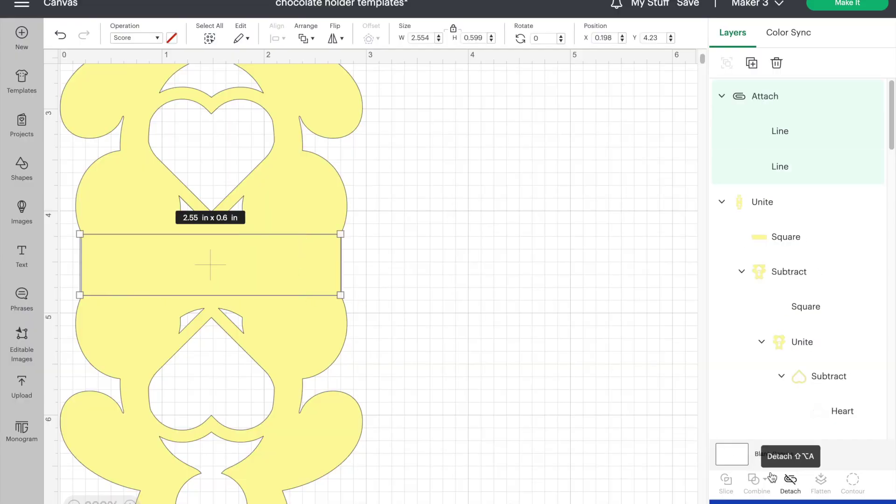
- Attach the pair of score lines to the united teddy bear shape
left_click(481, 316)
left_click_drag(400, 188, 298, 350)
left_click(795, 487)
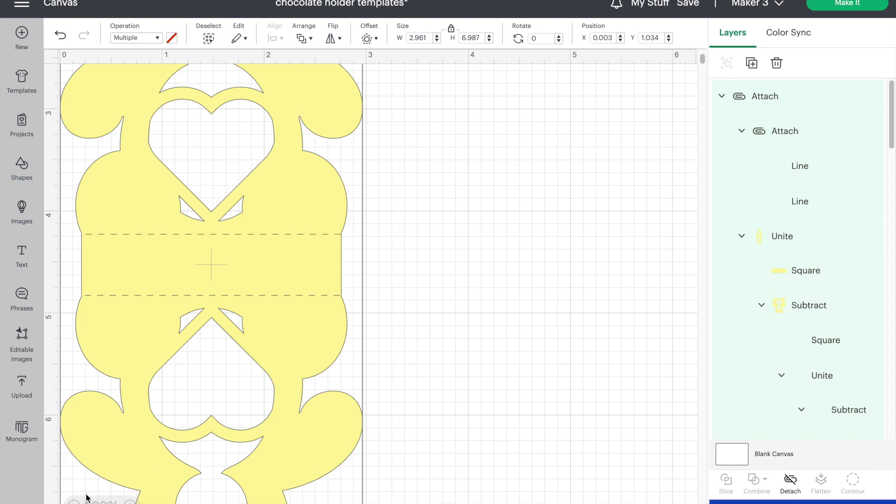
- Move the attached teddy bear holder away from the canvas edge into the open middle area
key("ctrl+minus")
key("ctrl+minus")
key("ctrl+minus")
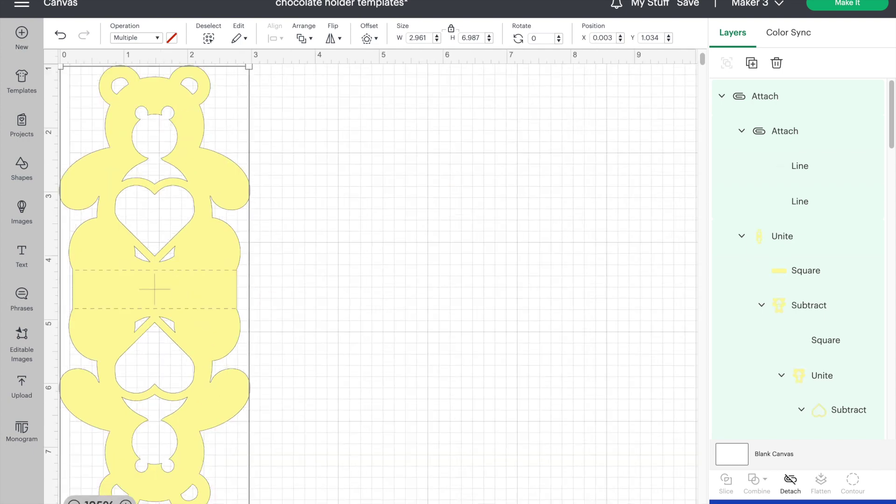
key("ctrl+minus")
left_click_drag(148, 276, 363, 266)
left_click(533, 176)
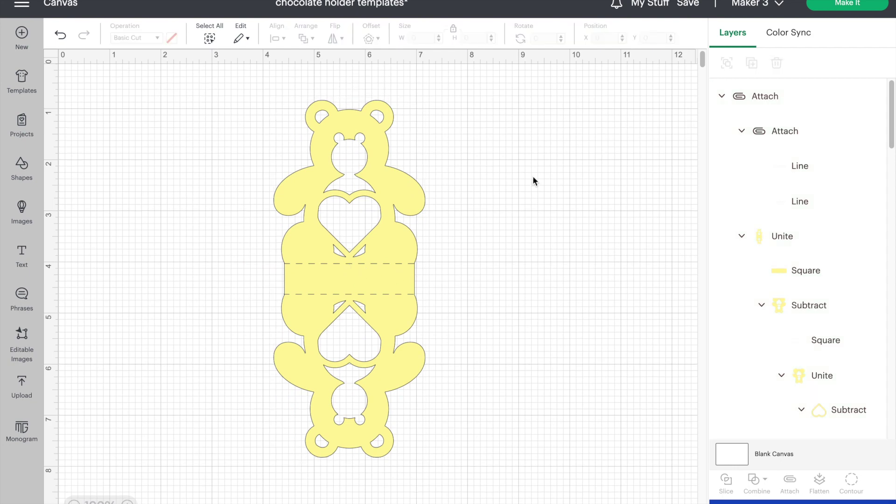
- Save the chocolate holder templates project with the finished teddy bear holder
key("ctrl+a")
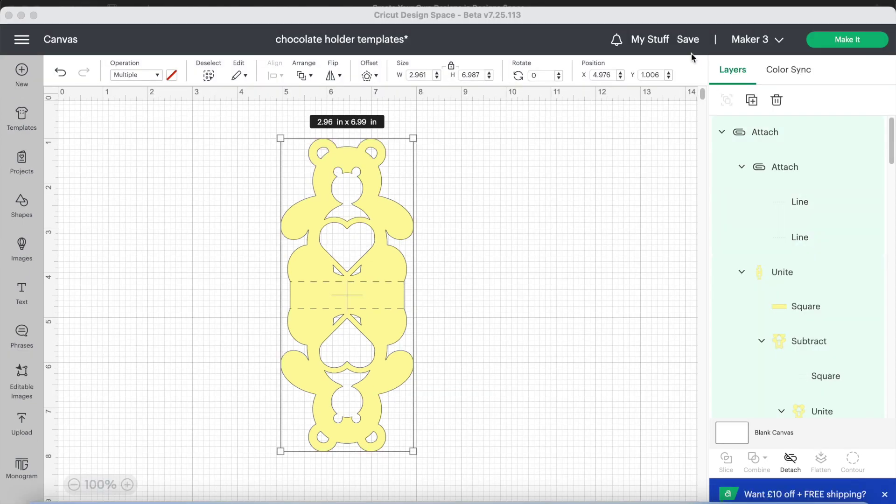
left_click(688, 41)
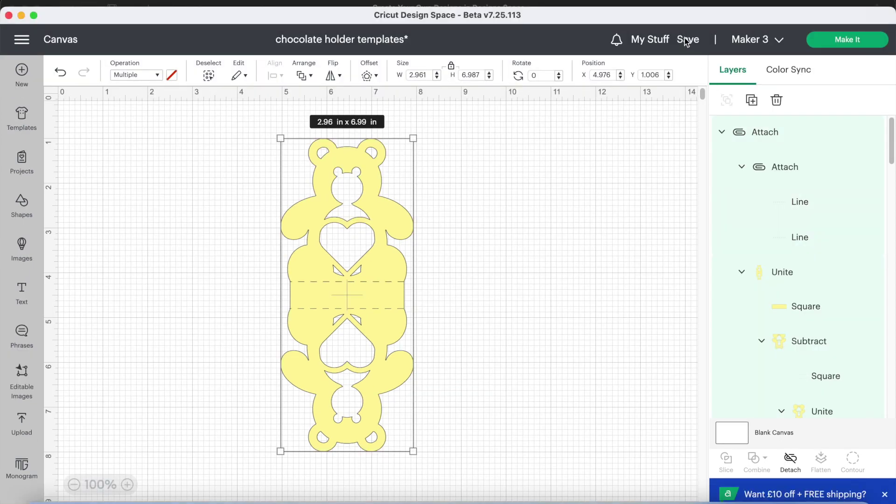
left_click(687, 41)
left_click(696, 66)
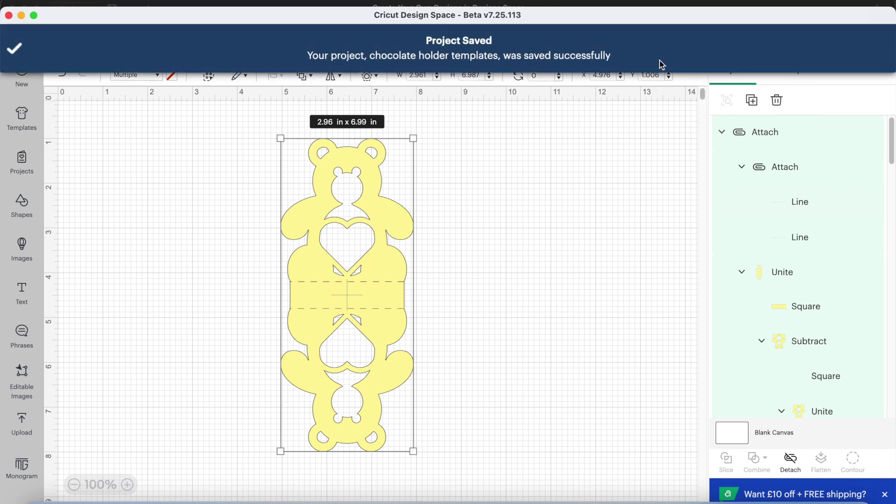
- Show the hidden Reindeer merged layer and reposition the reindeer holder beside the teddy bear holder
left_click_drag(892, 136, 892, 234)
left_click(873, 244)
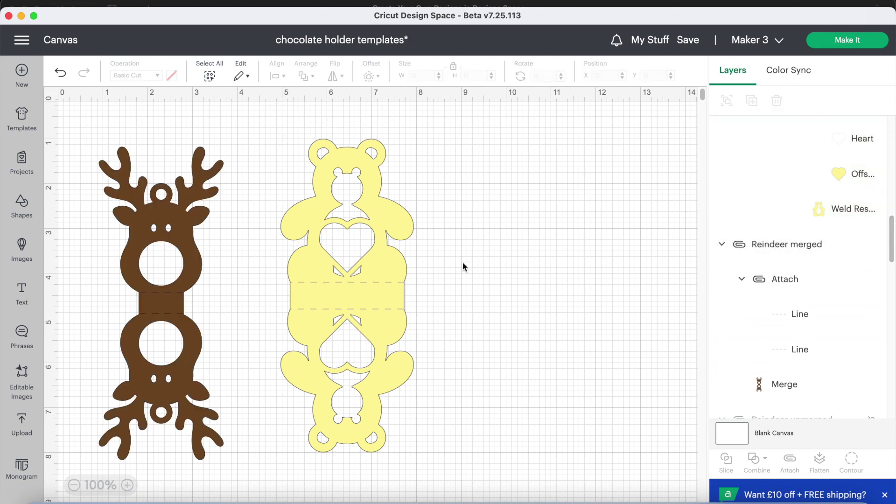
left_click_drag(175, 248, 187, 238)
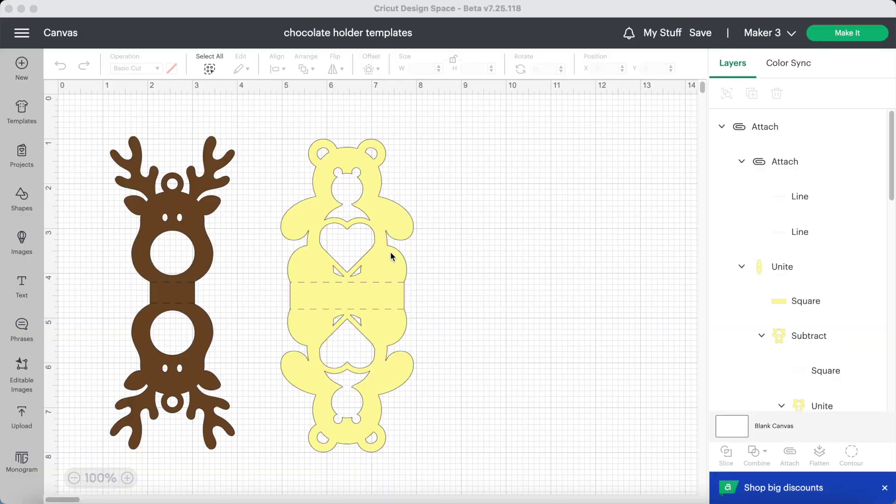
- Detach the score lines from the teddy bear holder and move the pair clear of it to X 9.101, Y 4.216
left_click(362, 251)
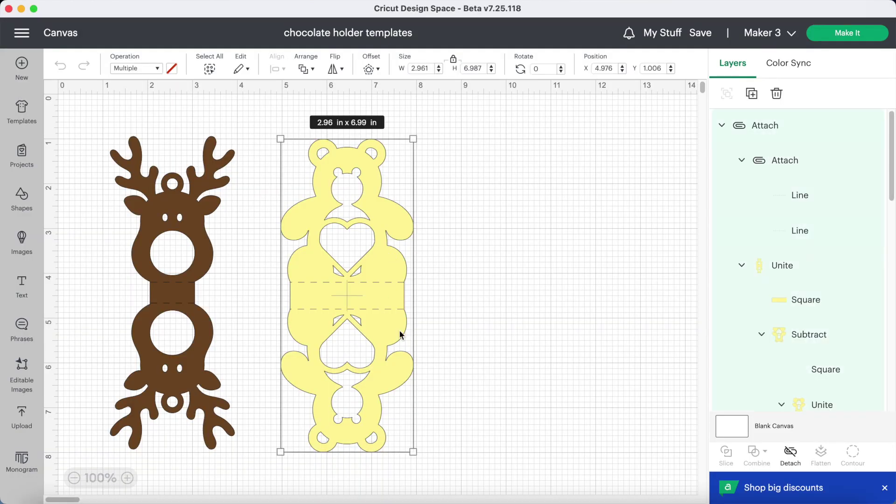
left_click(790, 453)
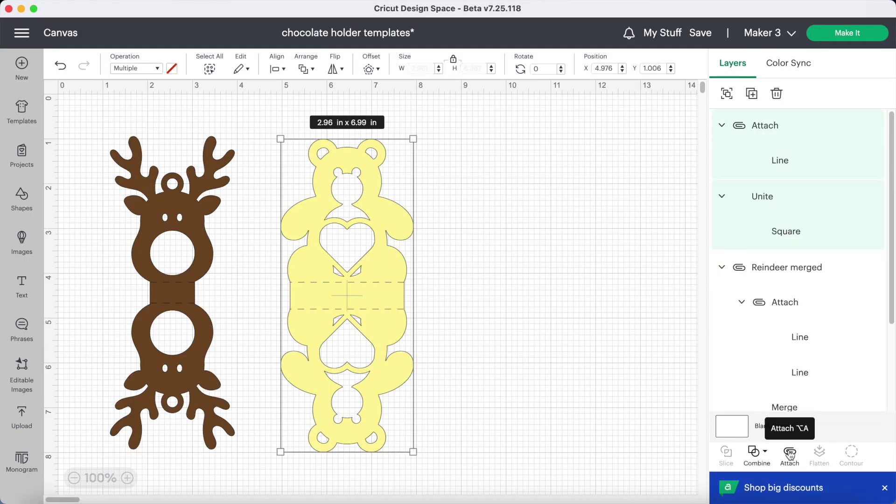
left_click(456, 294)
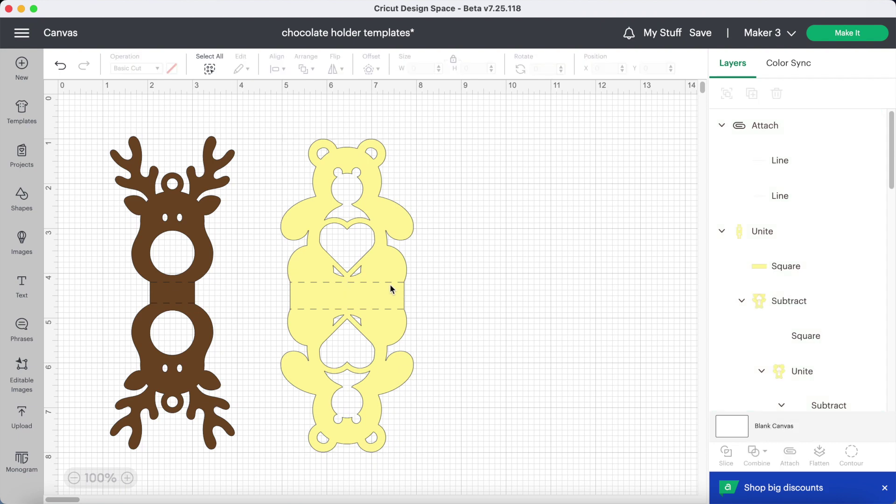
left_click(390, 289)
left_click_drag(391, 289, 566, 287)
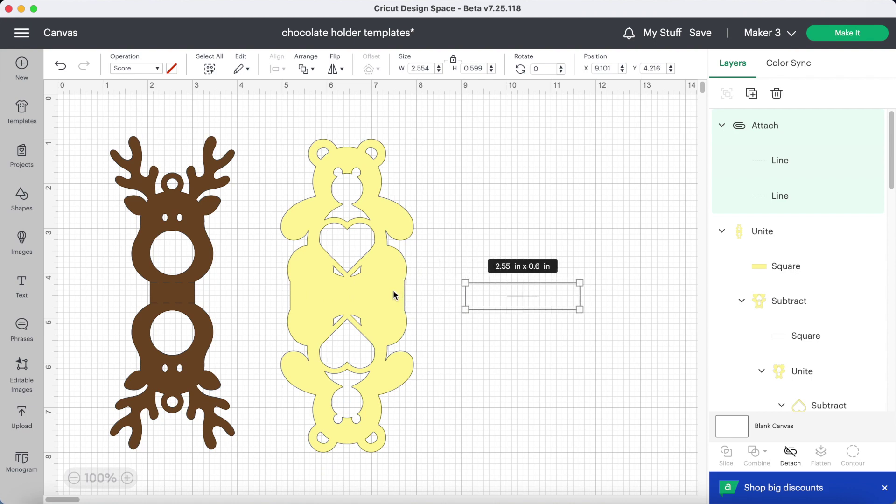
- Merge the layers of the united teddy bear shape into a single layer
left_click(379, 292)
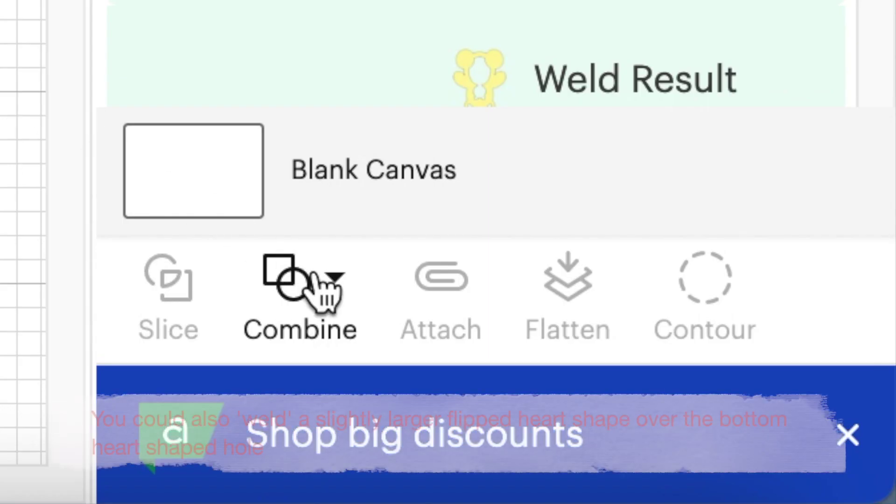
left_click(761, 452)
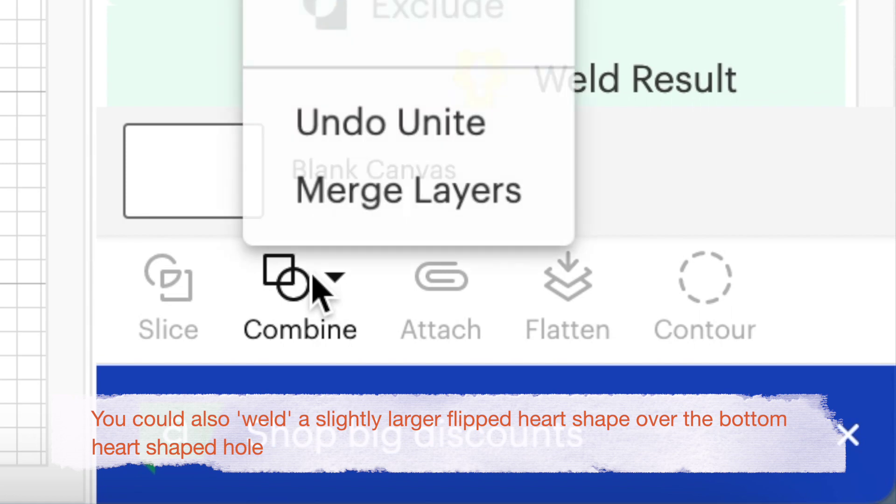
left_click(346, 190)
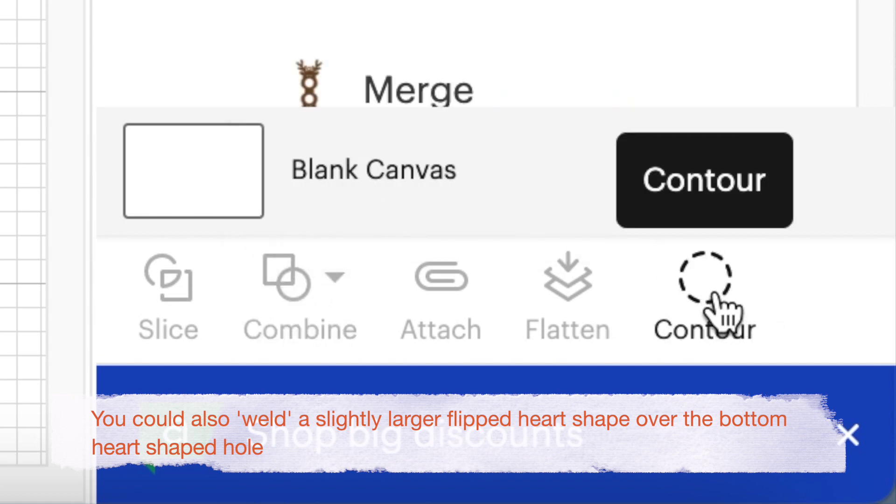
- Use Contour to hide the flipped heart cutout in the lower bear of the merged shape
left_click(722, 308)
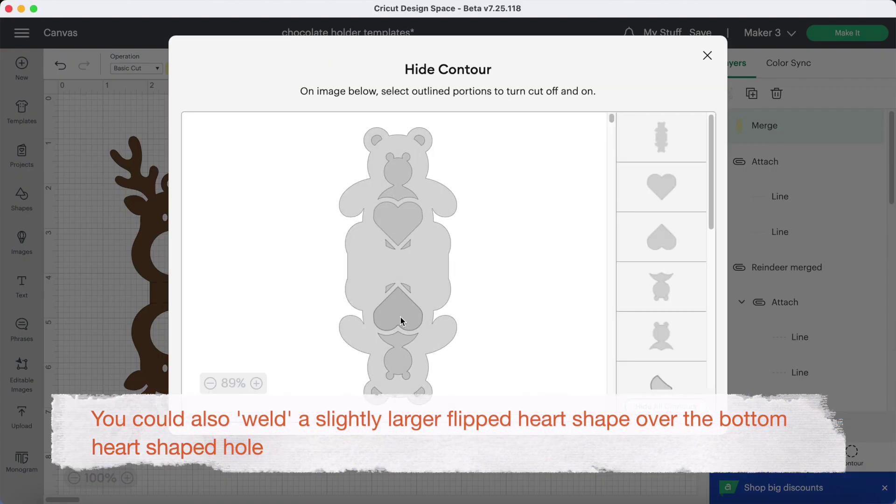
left_click(401, 321)
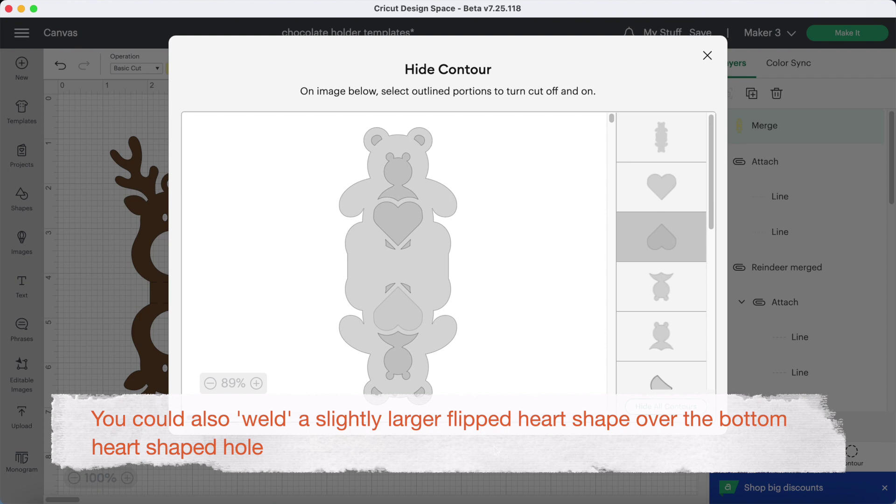
left_click(495, 450)
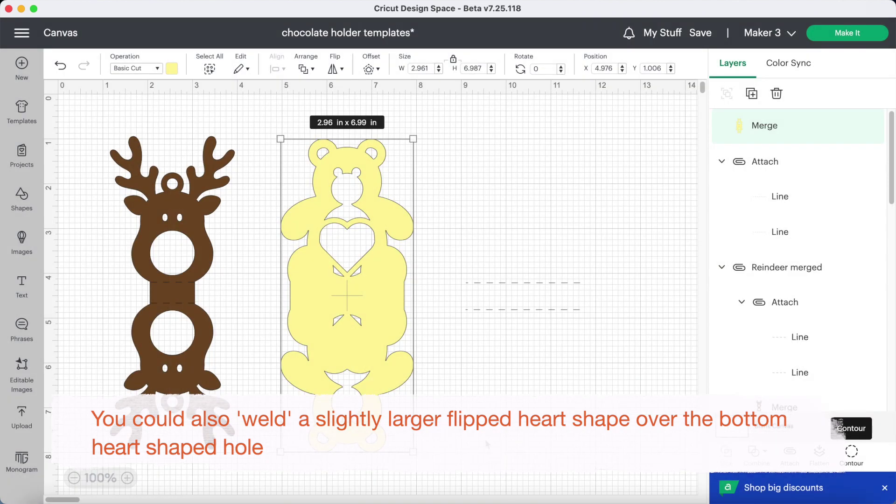
- Make two copies of the attached score line pair, place them over the original and select all three pairs
left_click(514, 309)
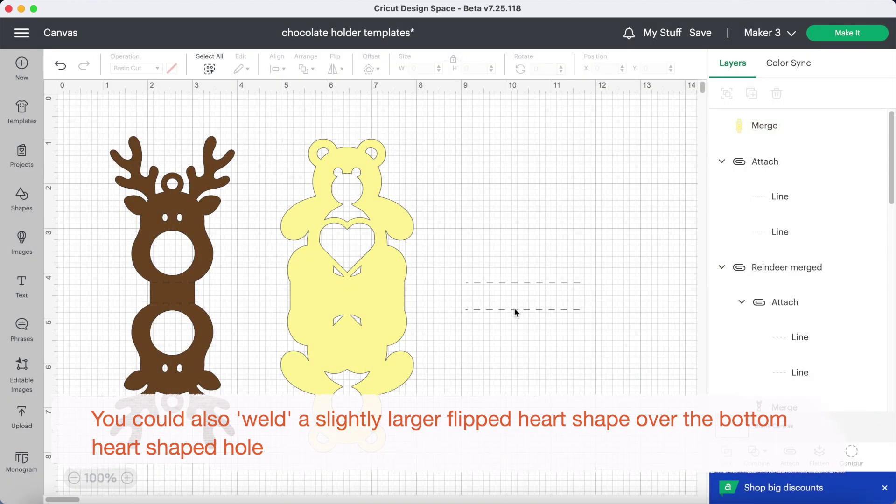
left_click(514, 308)
key("super+d")
left_click_drag(170, 130, 556, 252)
key("super+d")
left_click_drag(170, 150, 557, 186)
left_click_drag(556, 254, 544, 296)
left_click_drag(541, 187, 540, 305)
left_click_drag(455, 274, 602, 322)
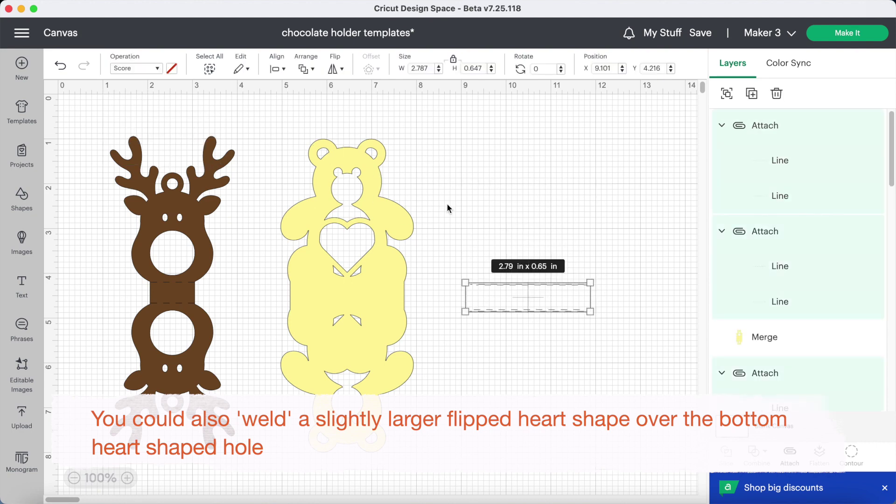
- Align the three score line pairs to a common center and attach them together
left_click(277, 68)
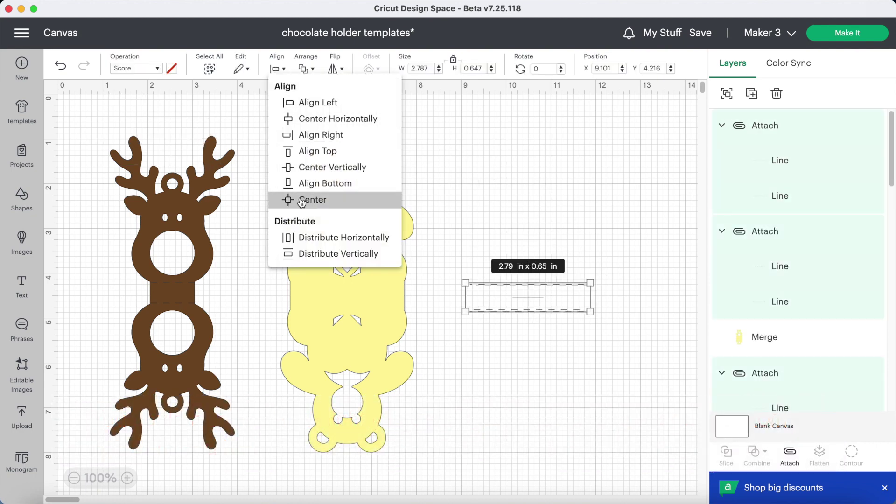
left_click(301, 200)
left_click(789, 455)
- Place the combined score lines across the upper and lower edges of the teddy bear holder's base
left_click(542, 319)
left_click_drag(542, 314, 365, 304)
left_click(442, 276)
left_click(126, 479)
left_click(365, 311)
left_click(497, 271)
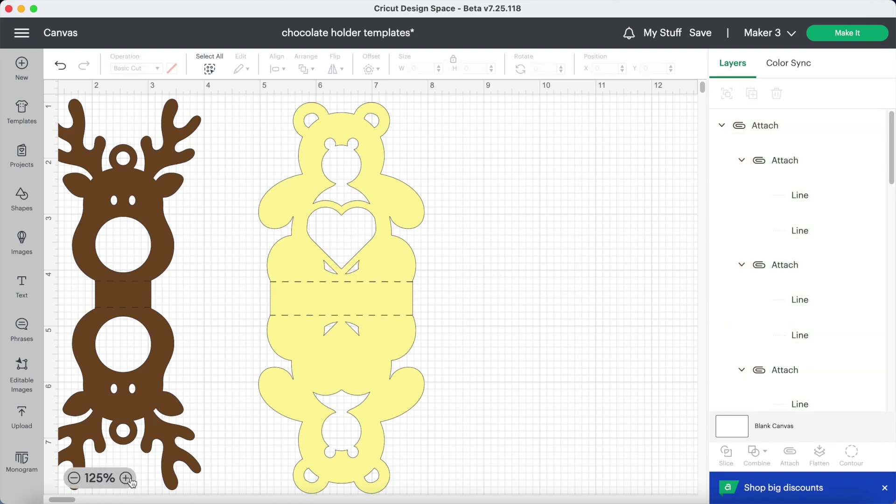
- Select the combined score lines together with the merged teddy bear shape, ready for attaching
key("super+equal")
left_click(405, 306)
left_click(469, 234)
key("super+a")
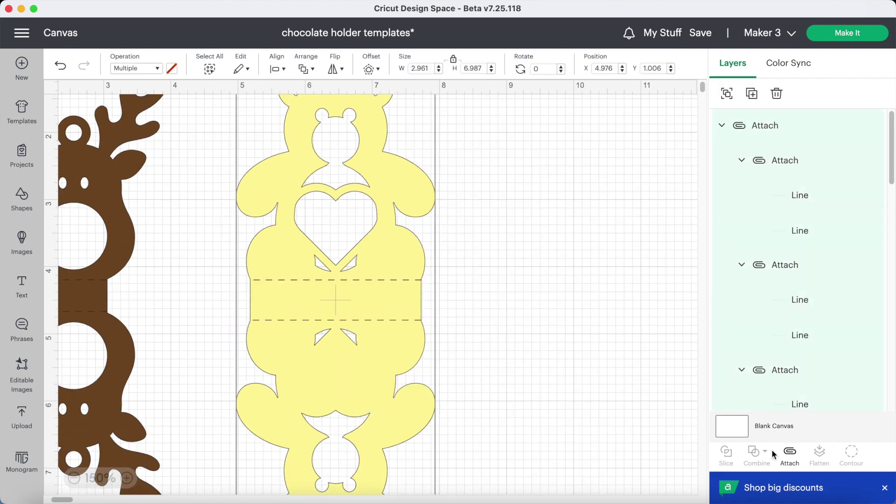